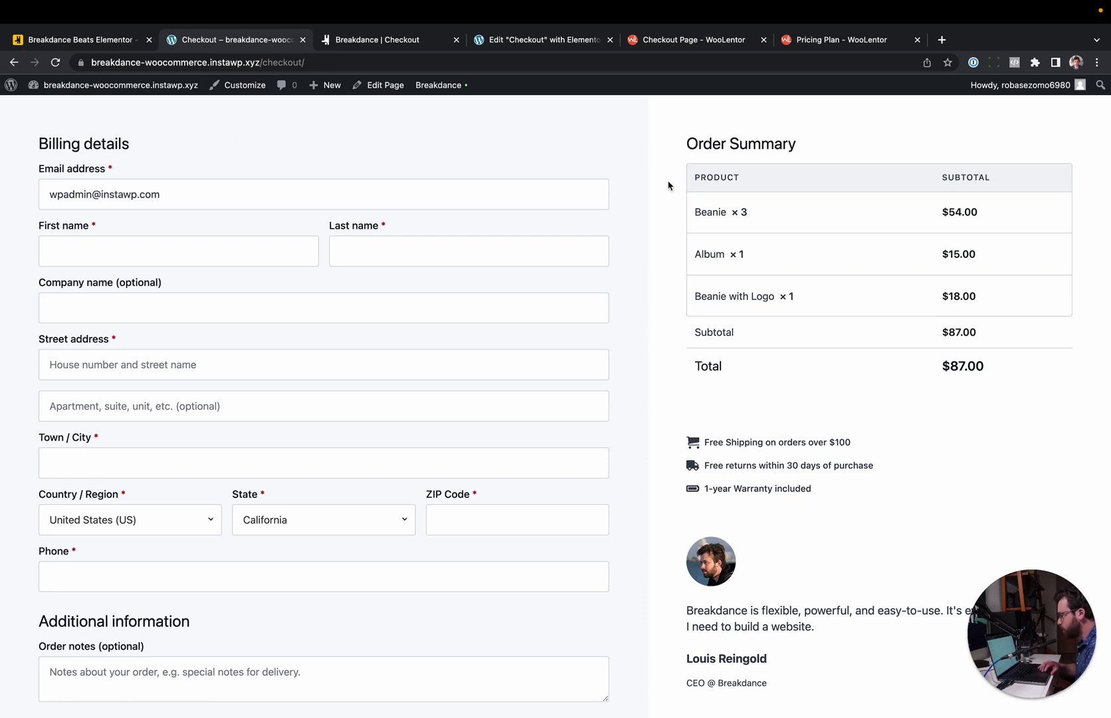
- Switch to the Breakdance Checkout builder and show the page's element structure outline
{"action": "scroll", "coordinate": [667, 185], "scroll_direction": "down", "scroll_amount": 2}
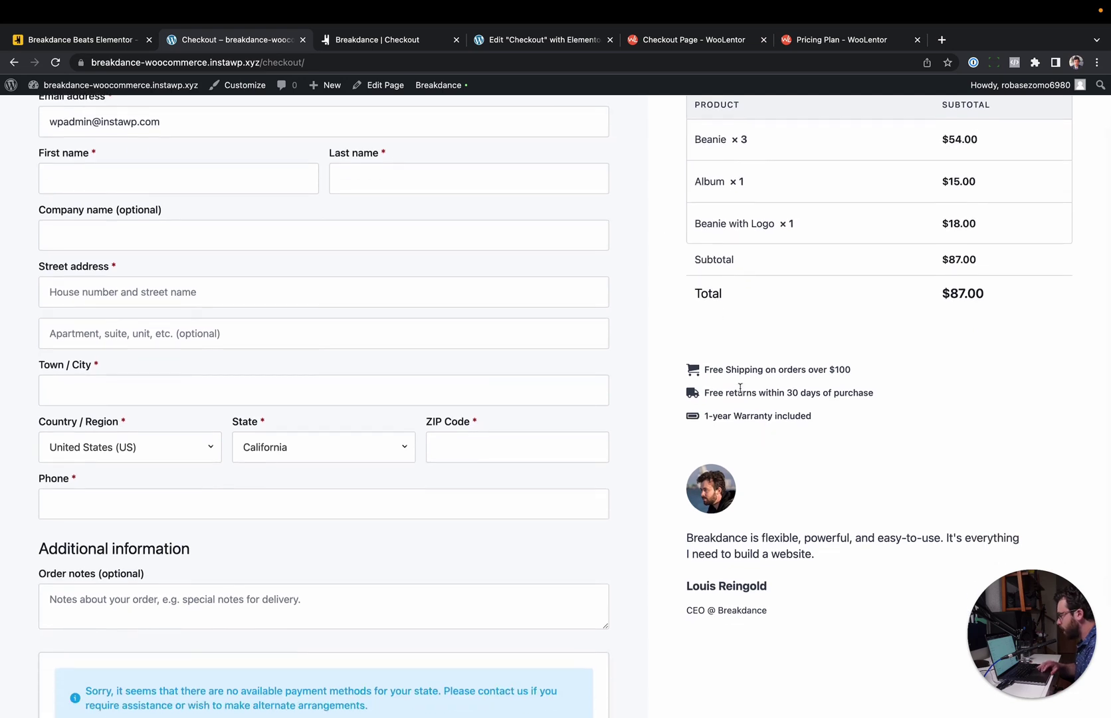
{"action": "scroll", "coordinate": [755, 413], "scroll_direction": "down", "scroll_amount": 1}
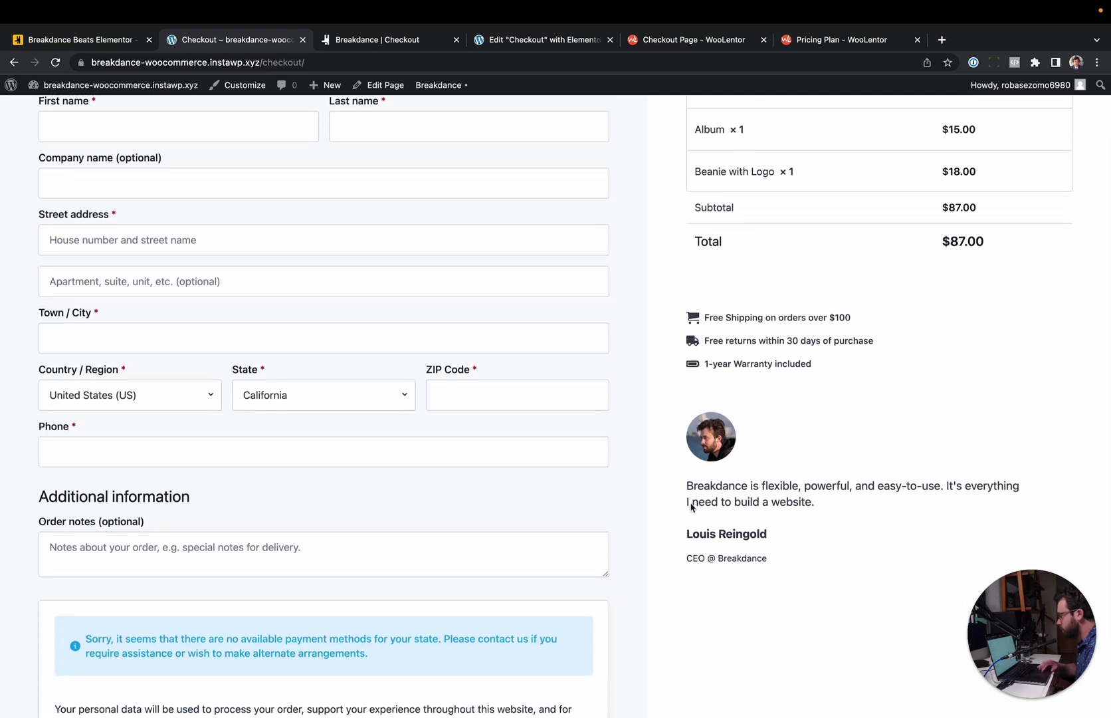
{"action": "scroll", "coordinate": [780, 519], "scroll_direction": "up", "scroll_amount": 2}
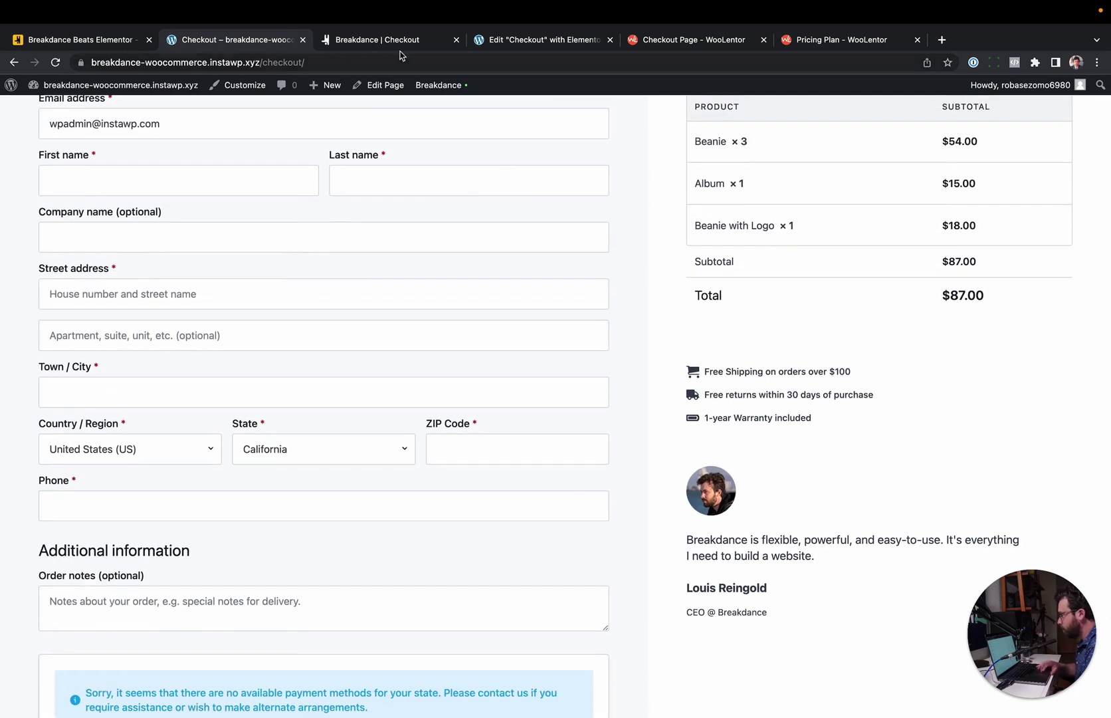
{"action": "left_click", "coordinate": [396, 45]}
{"action": "left_click", "coordinate": [969, 92]}
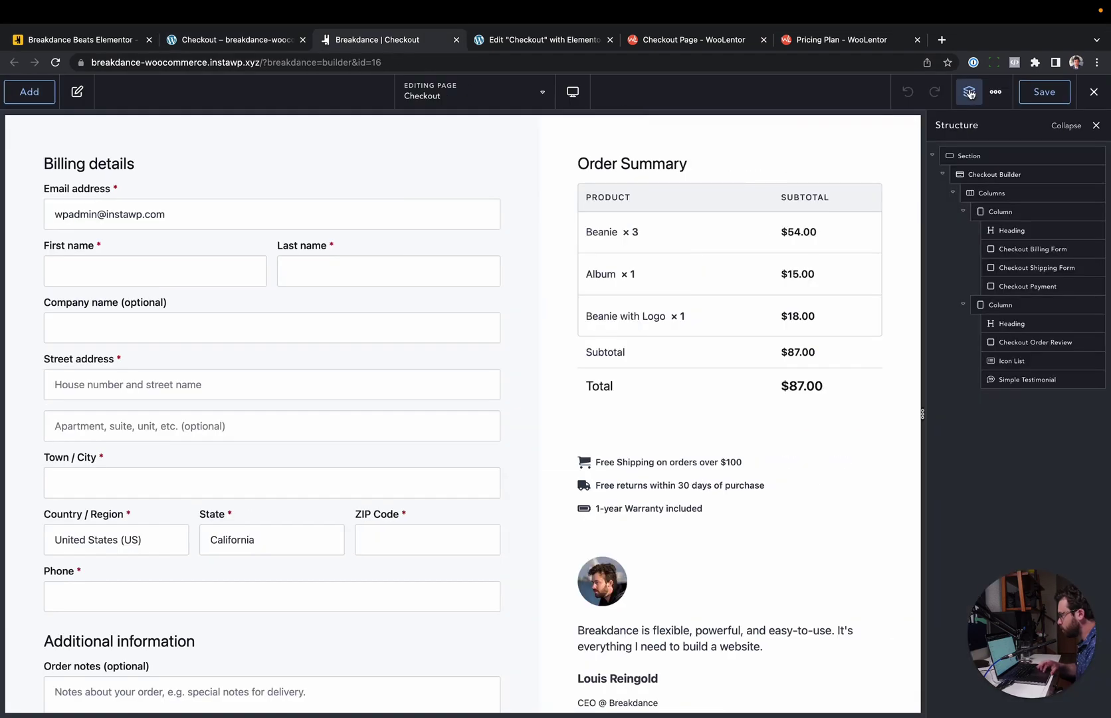
- Inspect the Checkout Builder, Billing Form, Order Review and right-hand column elements
{"action": "left_click", "coordinate": [992, 175]}
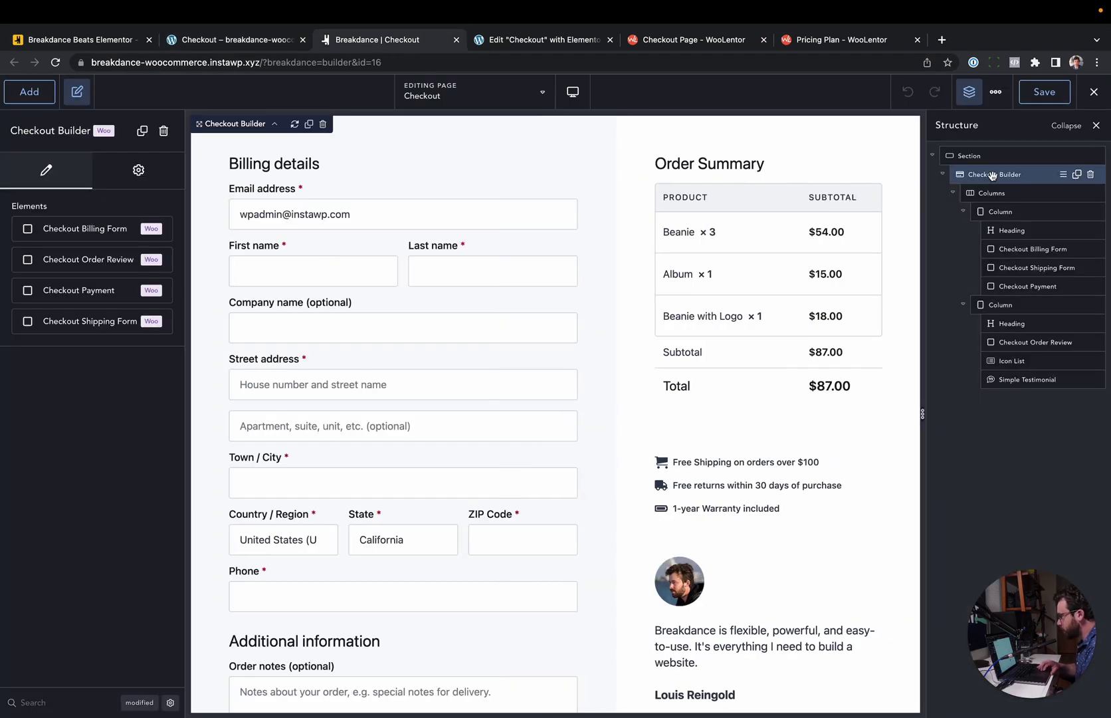
{"action": "left_click", "coordinate": [1015, 246]}
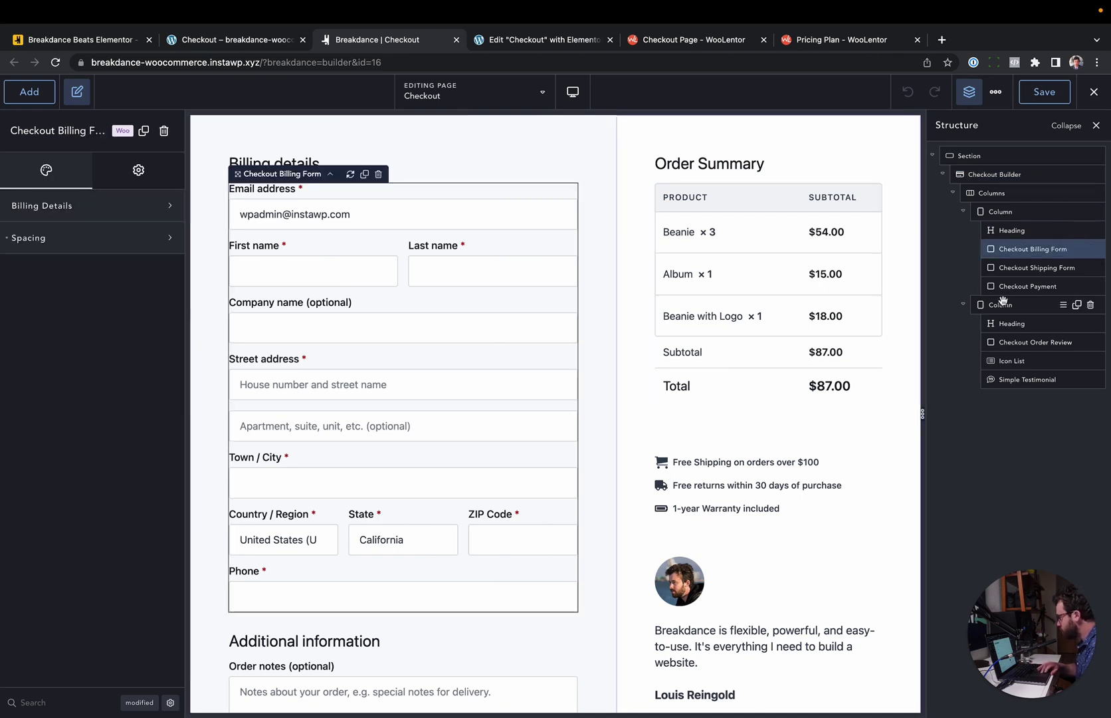
{"action": "left_click", "coordinate": [840, 281]}
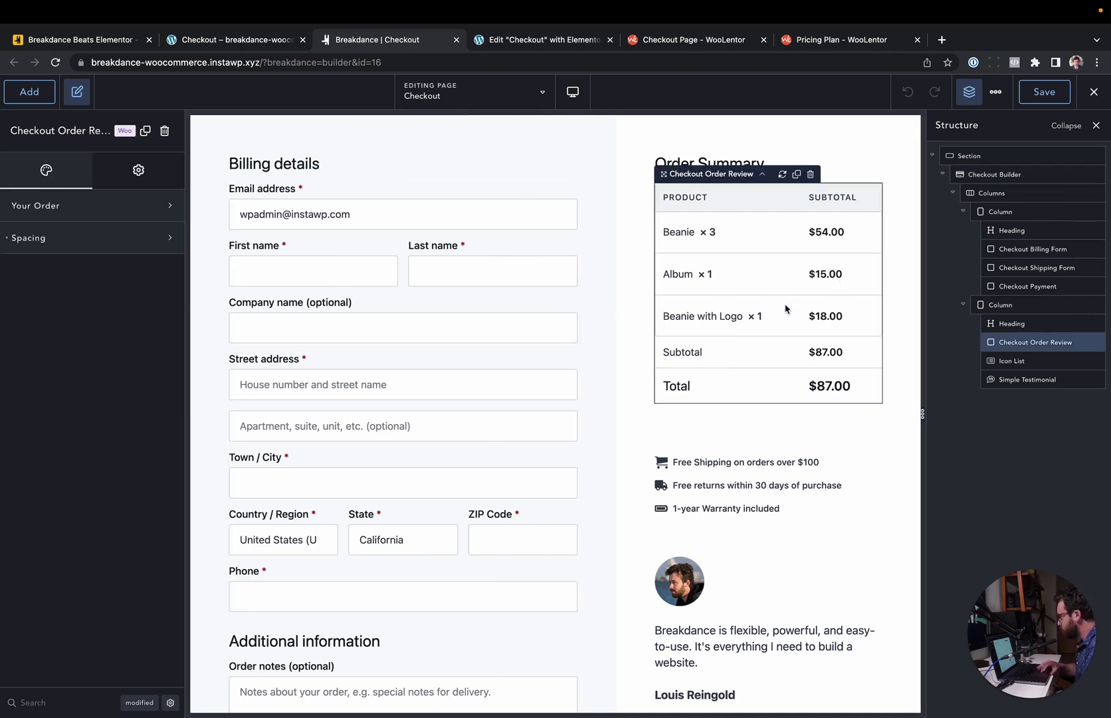
{"action": "left_click", "coordinate": [994, 305]}
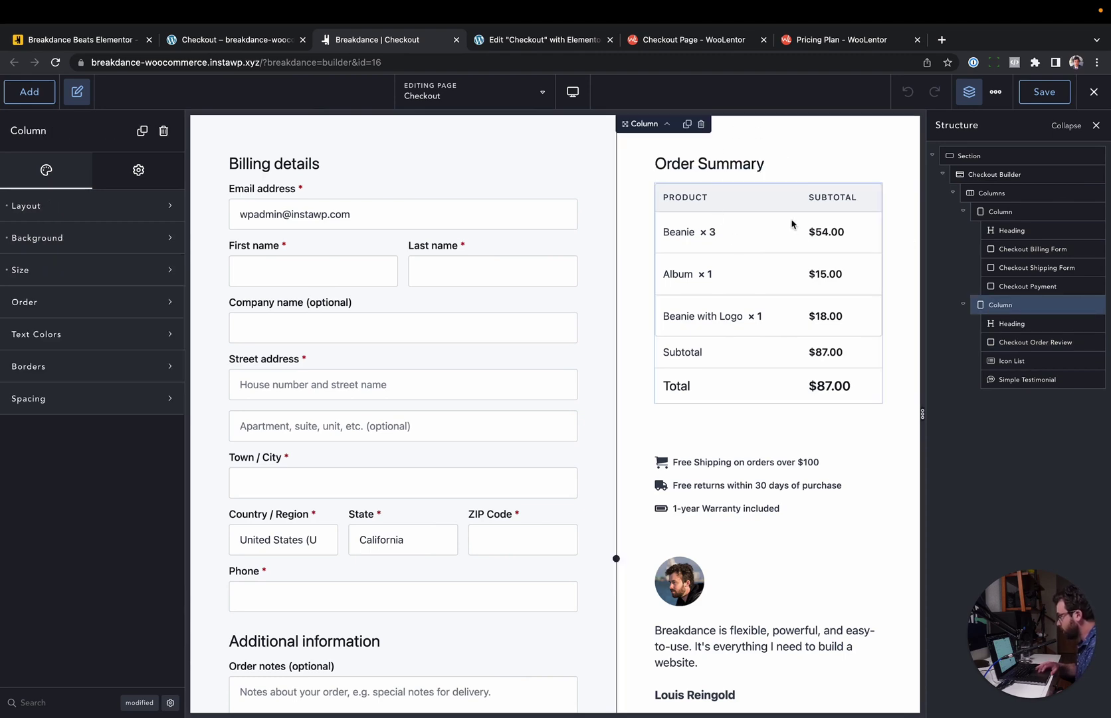
{"action": "scroll", "coordinate": [644, 347], "scroll_direction": "down", "scroll_amount": 5}
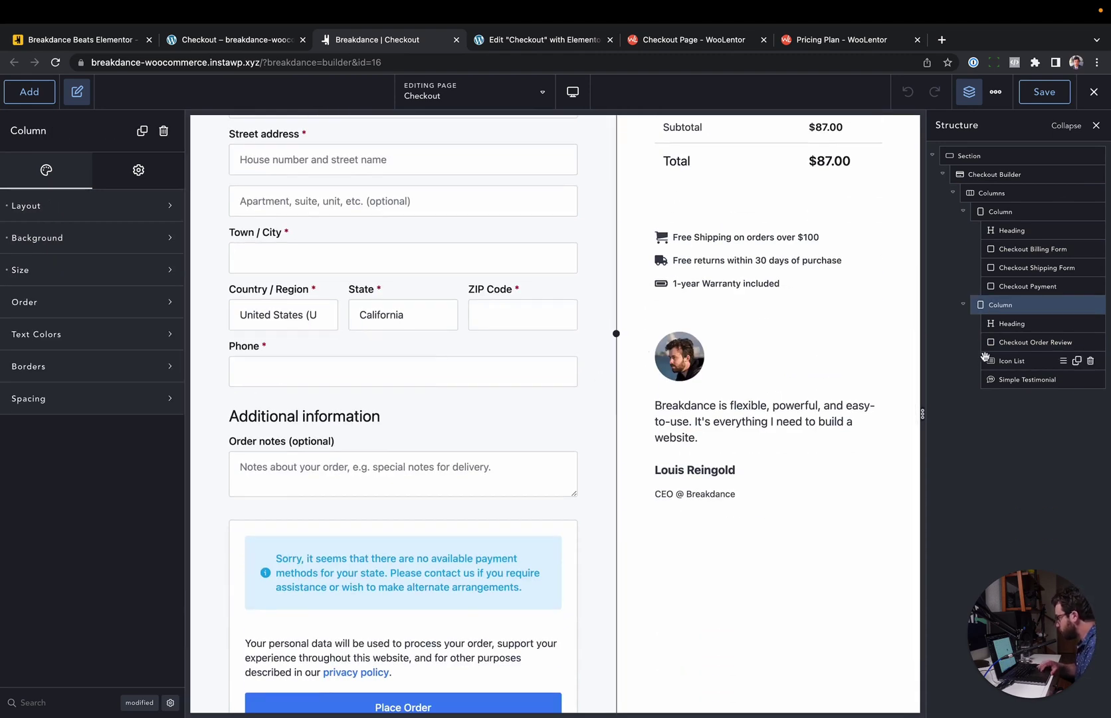
- Inspect the Icon List, Simple Testimonial and Checkout Payment elements
{"action": "left_click", "coordinate": [997, 361]}
{"action": "left_click", "coordinate": [1014, 378]}
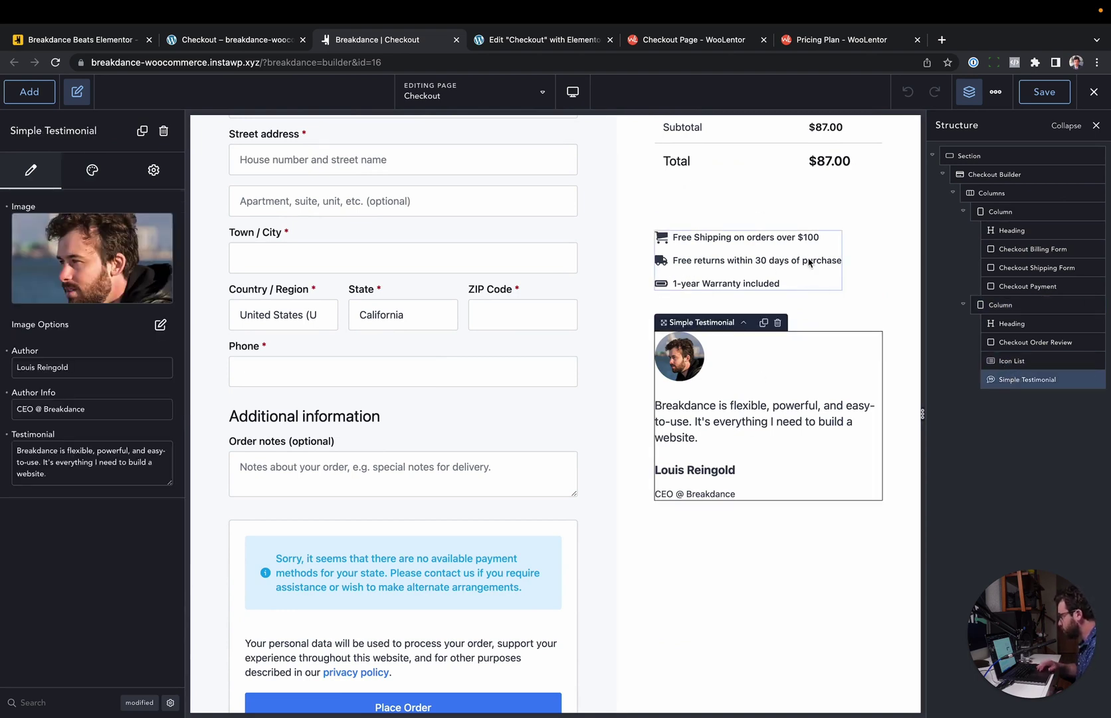
{"action": "scroll", "coordinate": [731, 472], "scroll_direction": "down", "scroll_amount": 2}
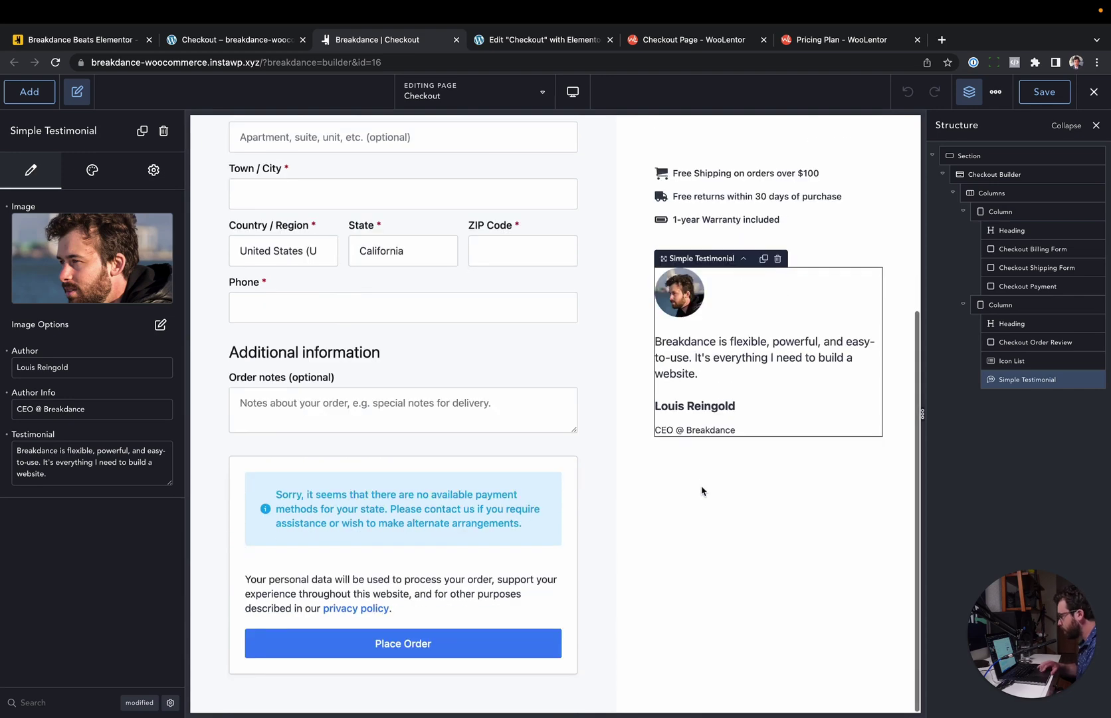
{"action": "left_click", "coordinate": [475, 539]}
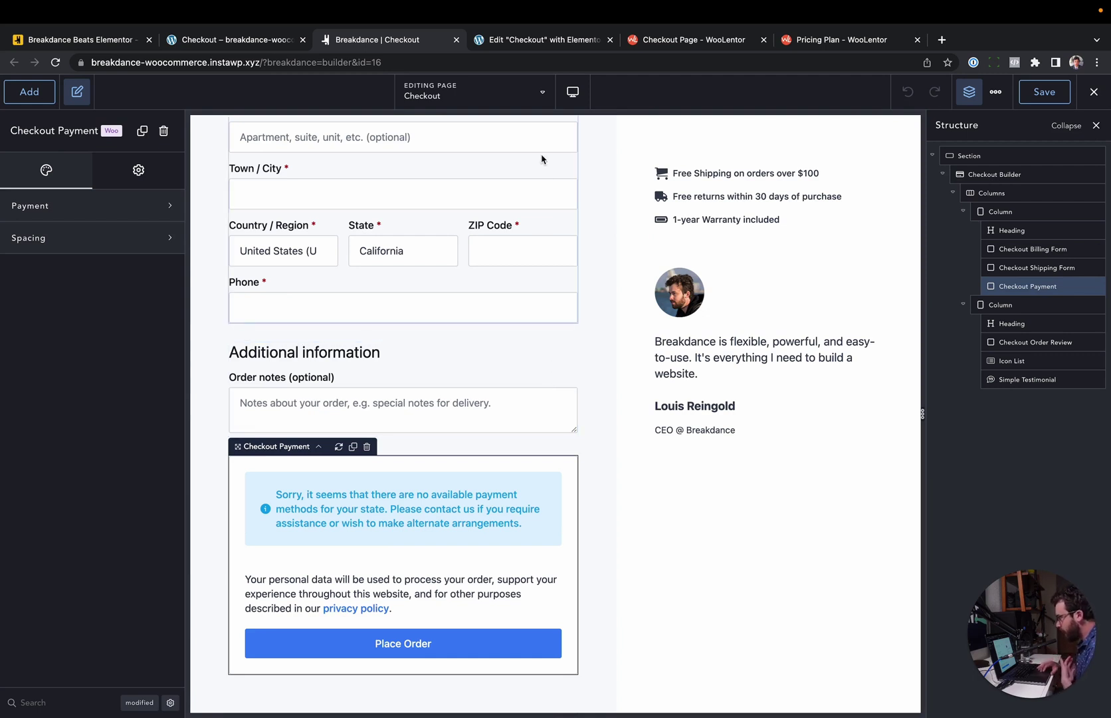
{"action": "left_click", "coordinate": [548, 41]}
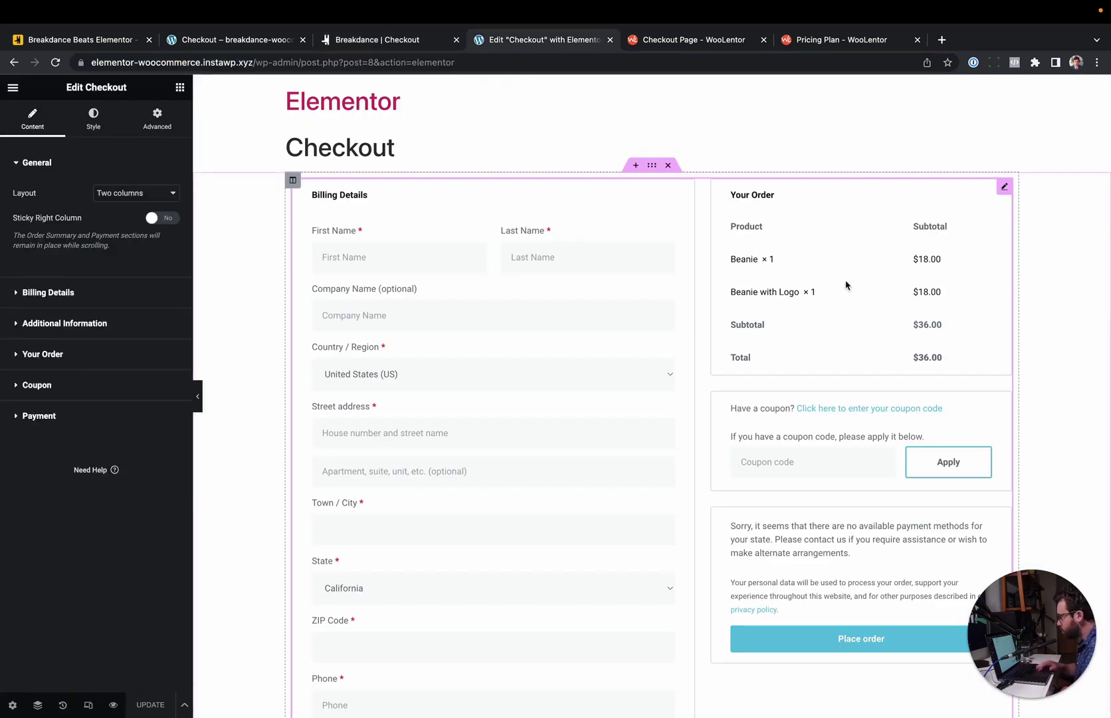
{"action": "scroll", "coordinate": [514, 469], "scroll_direction": "down", "scroll_amount": 2}
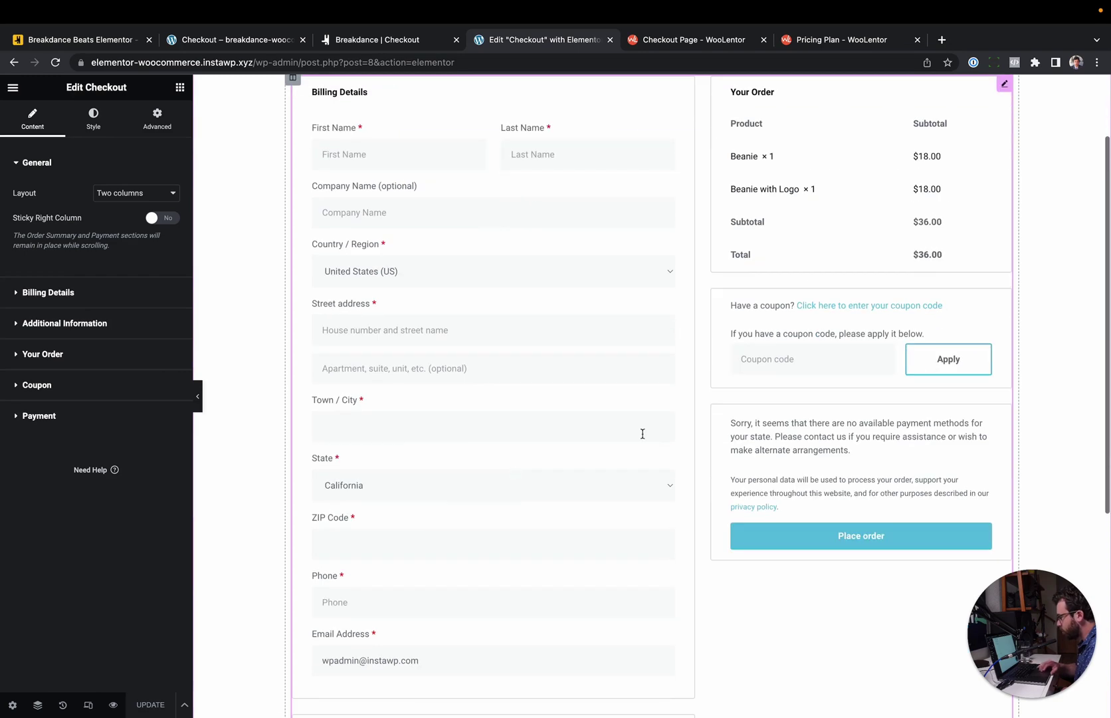
{"action": "scroll", "coordinate": [521, 466], "scroll_direction": "up", "scroll_amount": 2}
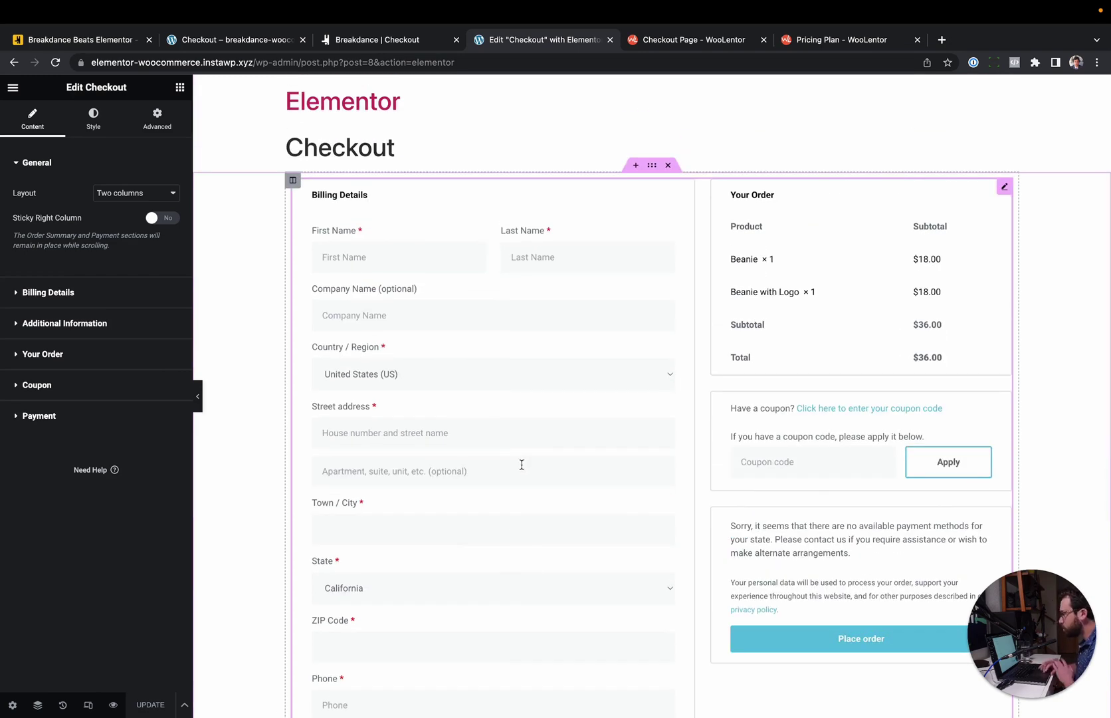
{"action": "left_click", "coordinate": [400, 41]}
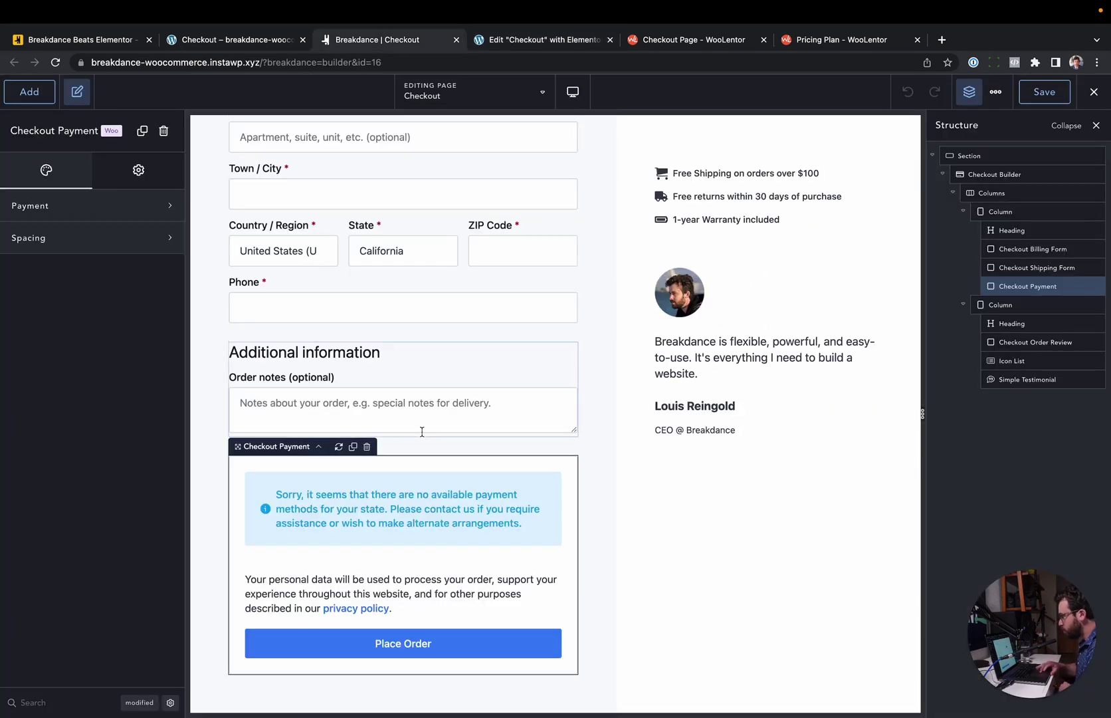
- View WooLentor's checkout widgets page, then its yearly pricing plans from 59 to 499 USD
{"action": "left_click", "coordinate": [677, 43]}
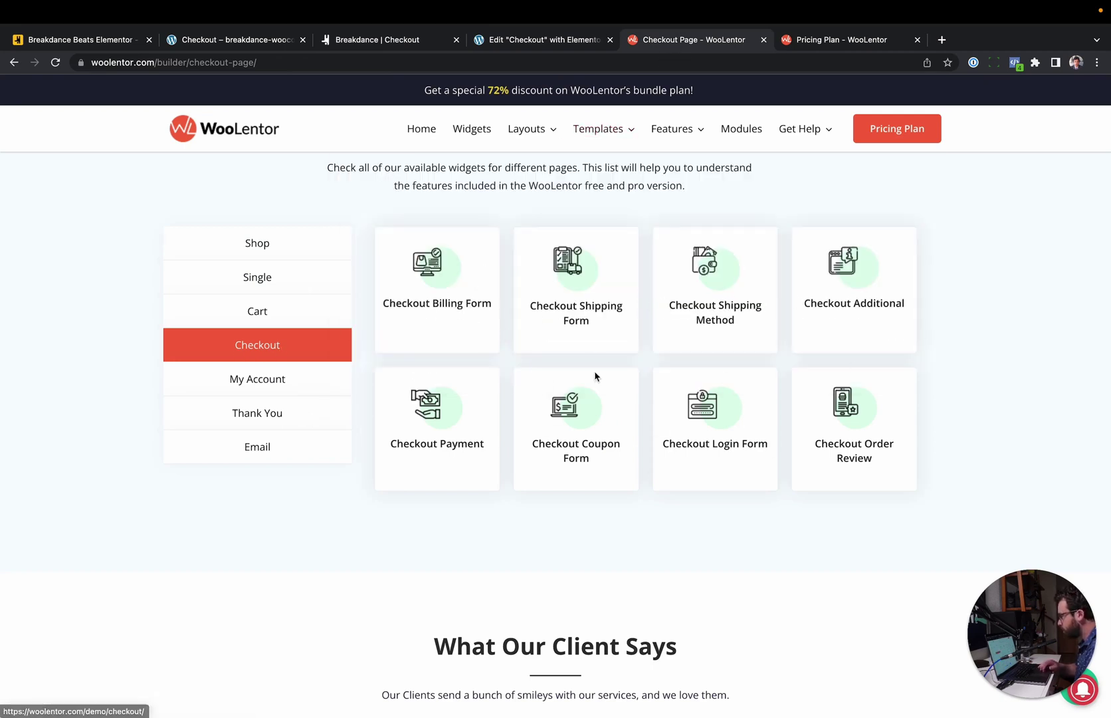
{"action": "left_click", "coordinate": [820, 38]}
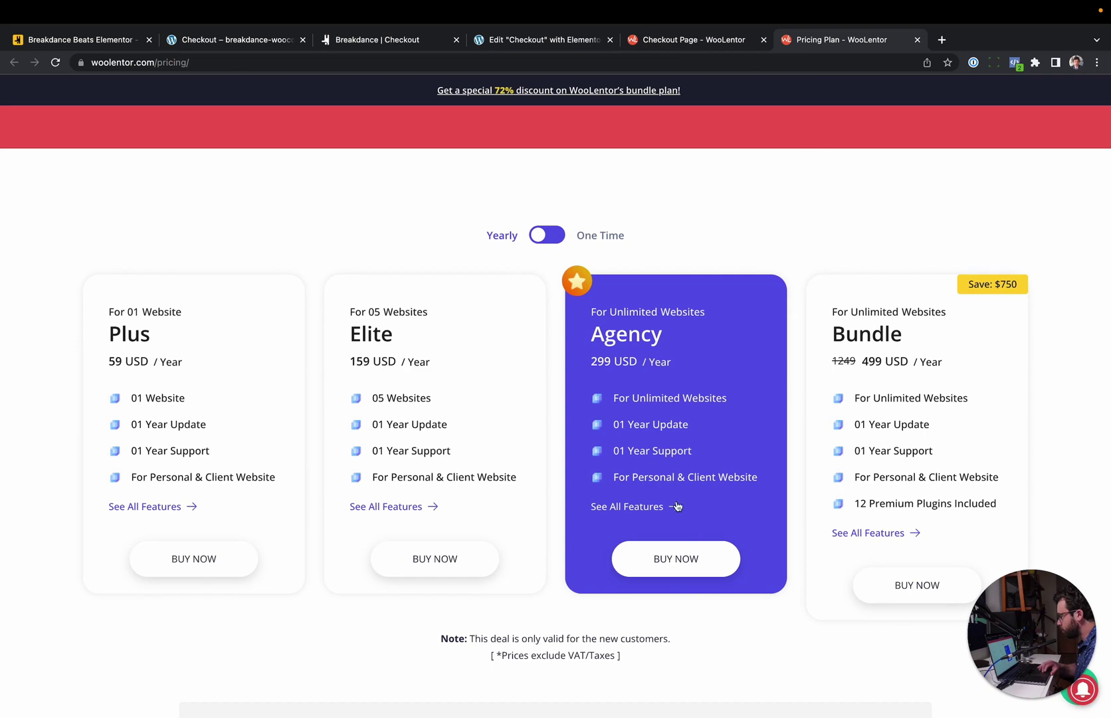
- Go back to the live Breakdance checkout with billing details and order summary
{"action": "left_click", "coordinate": [251, 41]}
{"action": "scroll", "coordinate": [598, 299], "scroll_direction": "up", "scroll_amount": 2}
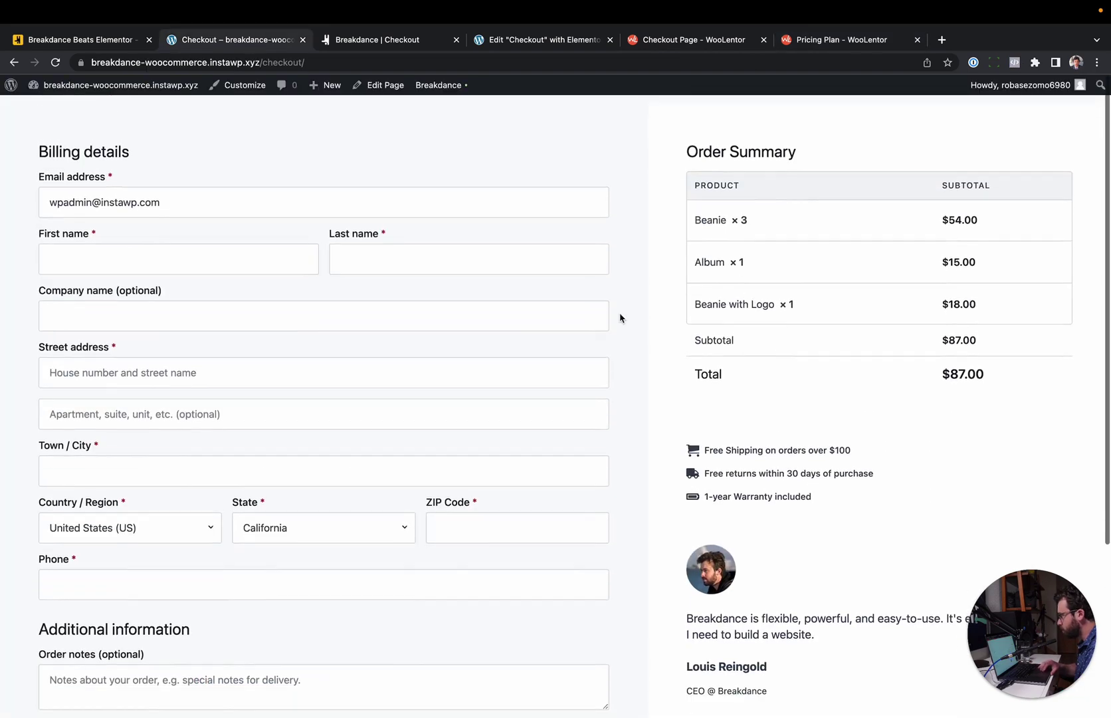
{"action": "scroll", "coordinate": [626, 323], "scroll_direction": "down", "scroll_amount": 1}
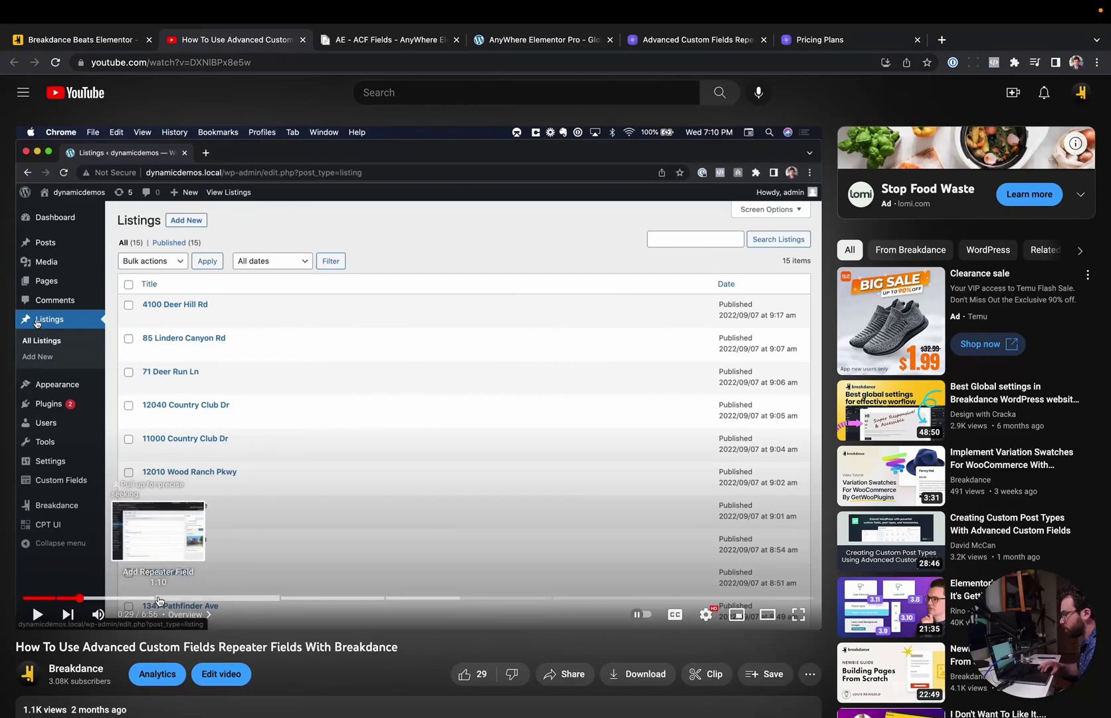
- Seek the ACF repeater tutorial to about 6:46, showing the Master and Guest Bedroom listing
{"action": "left_click", "coordinate": [158, 598]}
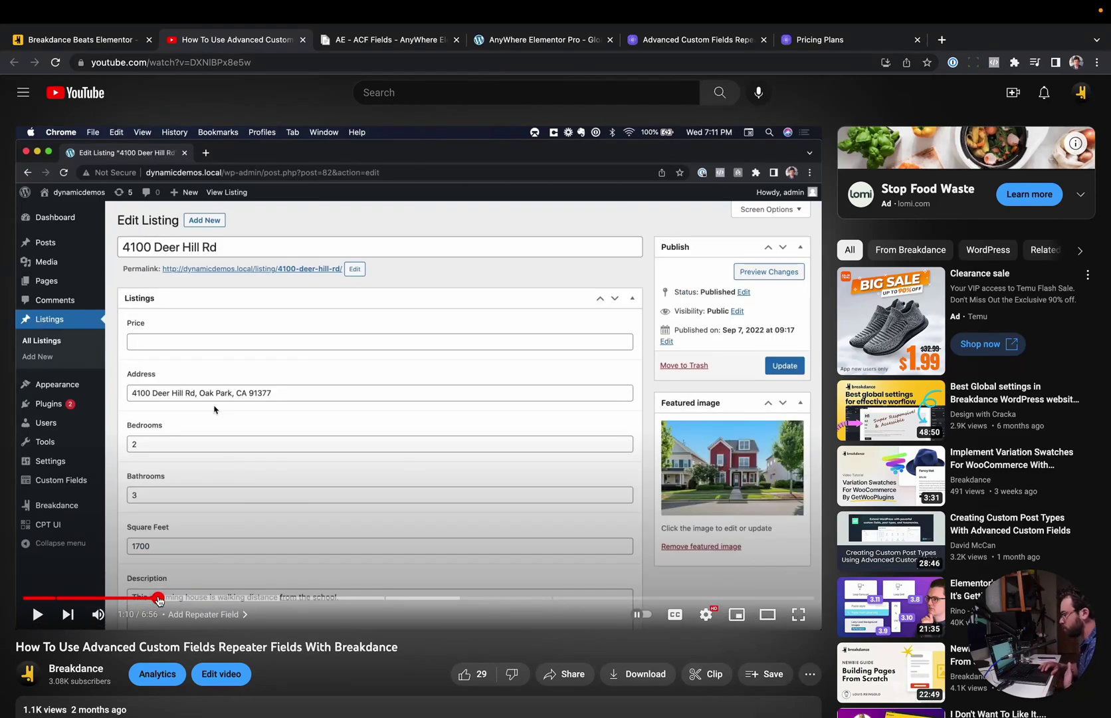
{"action": "left_click_drag", "start_coordinate": [158, 599], "coordinate": [268, 598]}
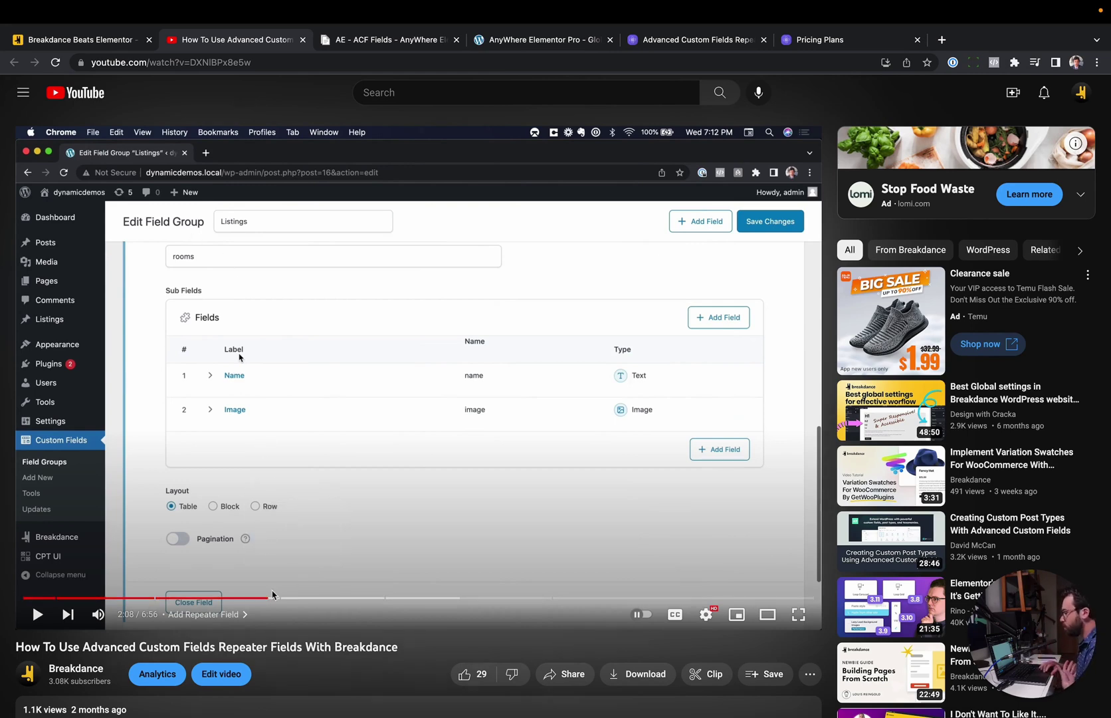
{"action": "left_click", "coordinate": [321, 598]}
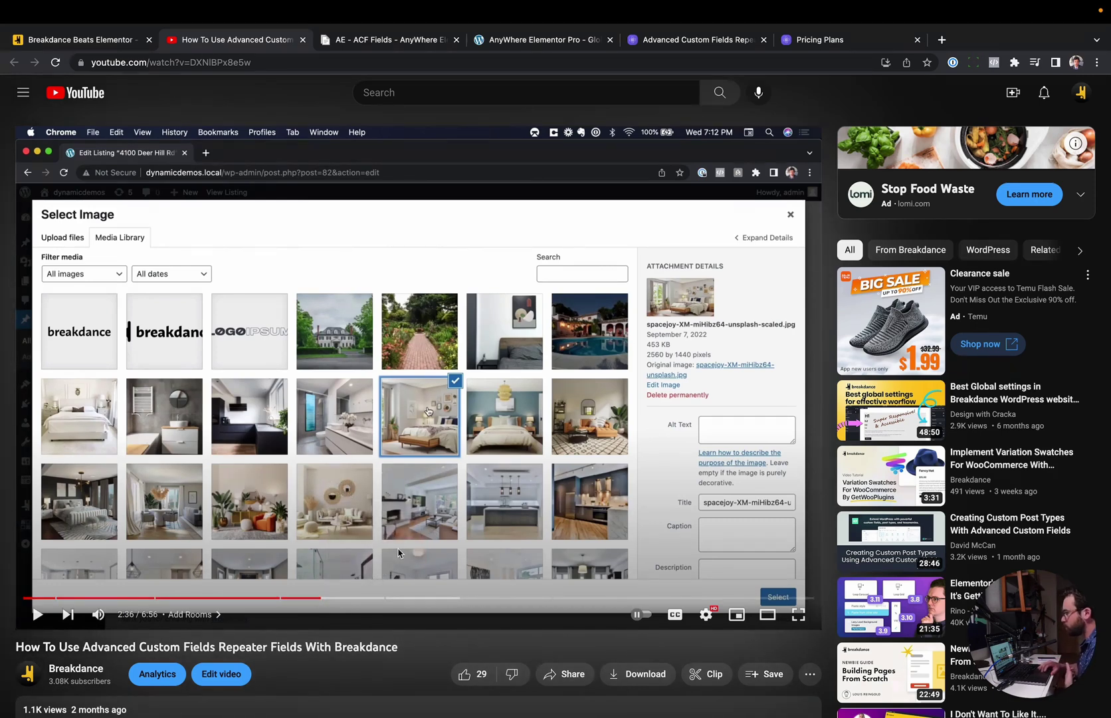
{"action": "left_click", "coordinate": [434, 598]}
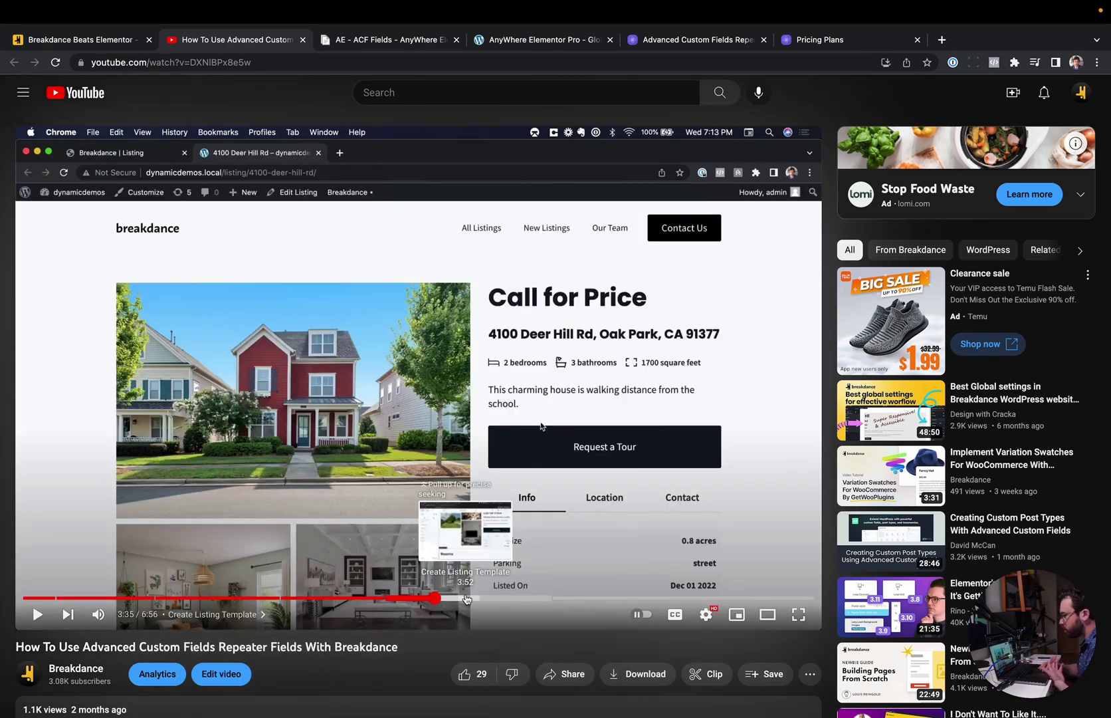
{"action": "left_click", "coordinate": [533, 598]}
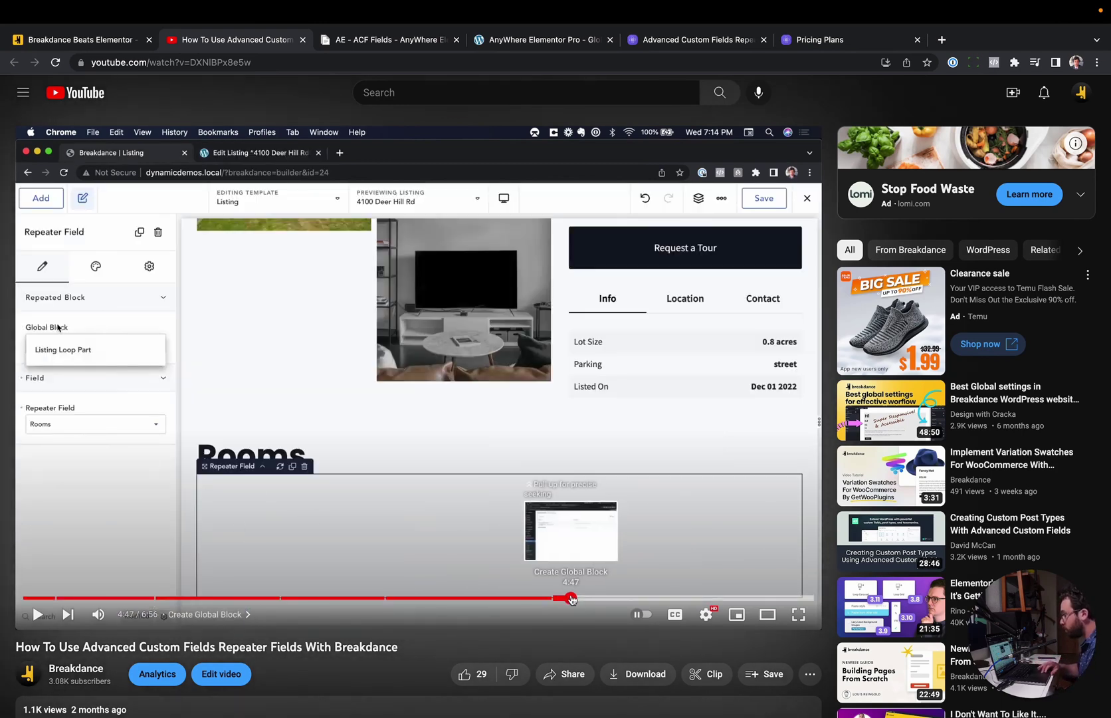
{"action": "left_click", "coordinate": [570, 598]}
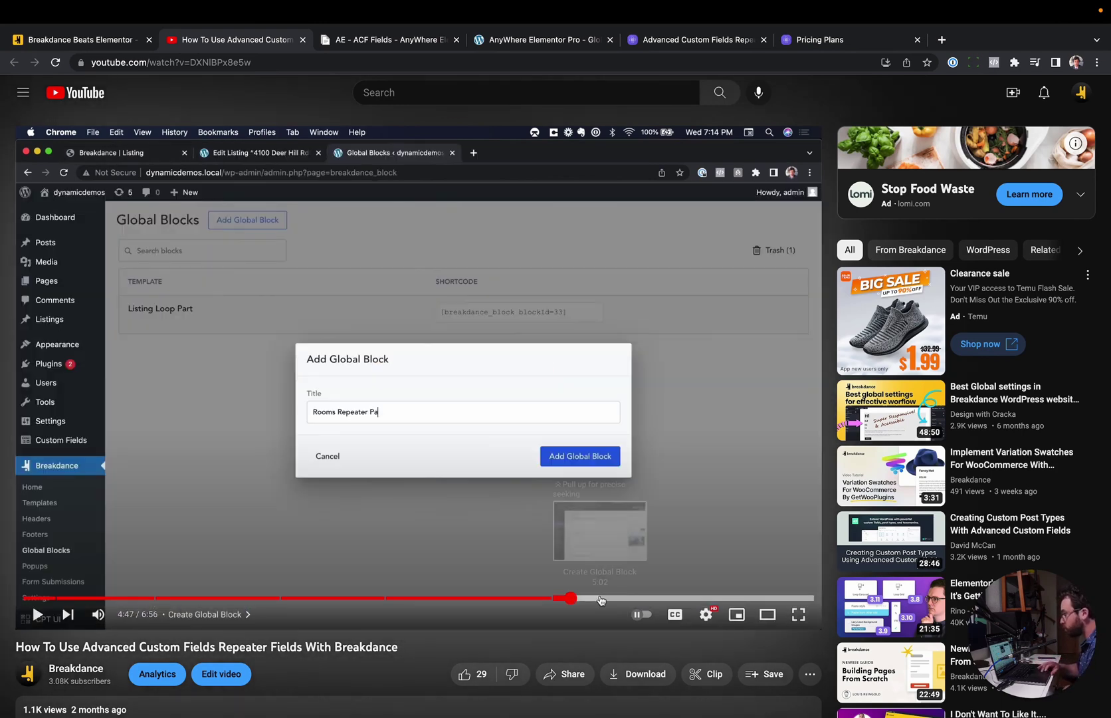
{"action": "left_click", "coordinate": [675, 598]}
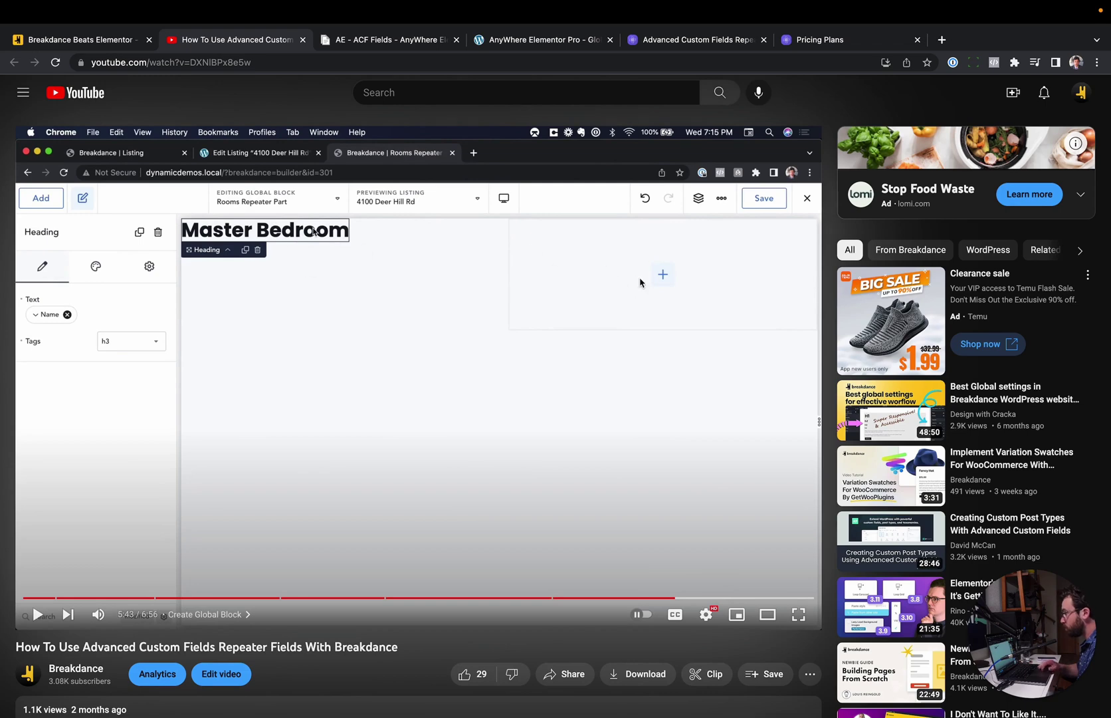
{"action": "left_click", "coordinate": [742, 598]}
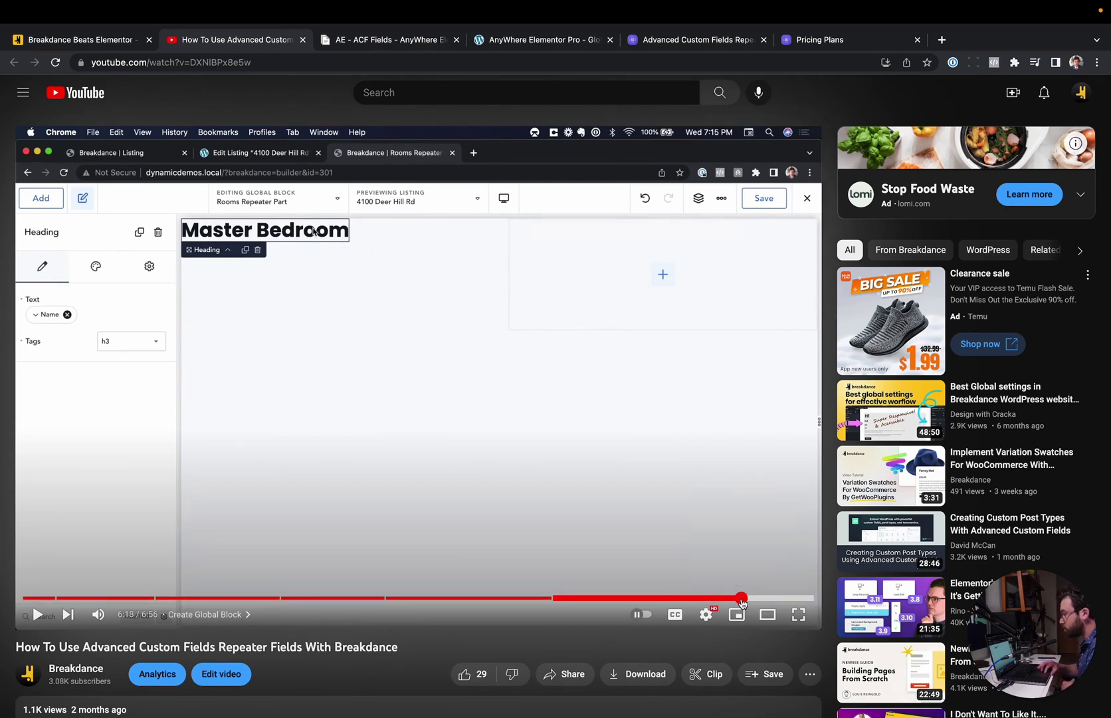
{"action": "left_click", "coordinate": [775, 598]}
{"action": "left_click", "coordinate": [793, 597]}
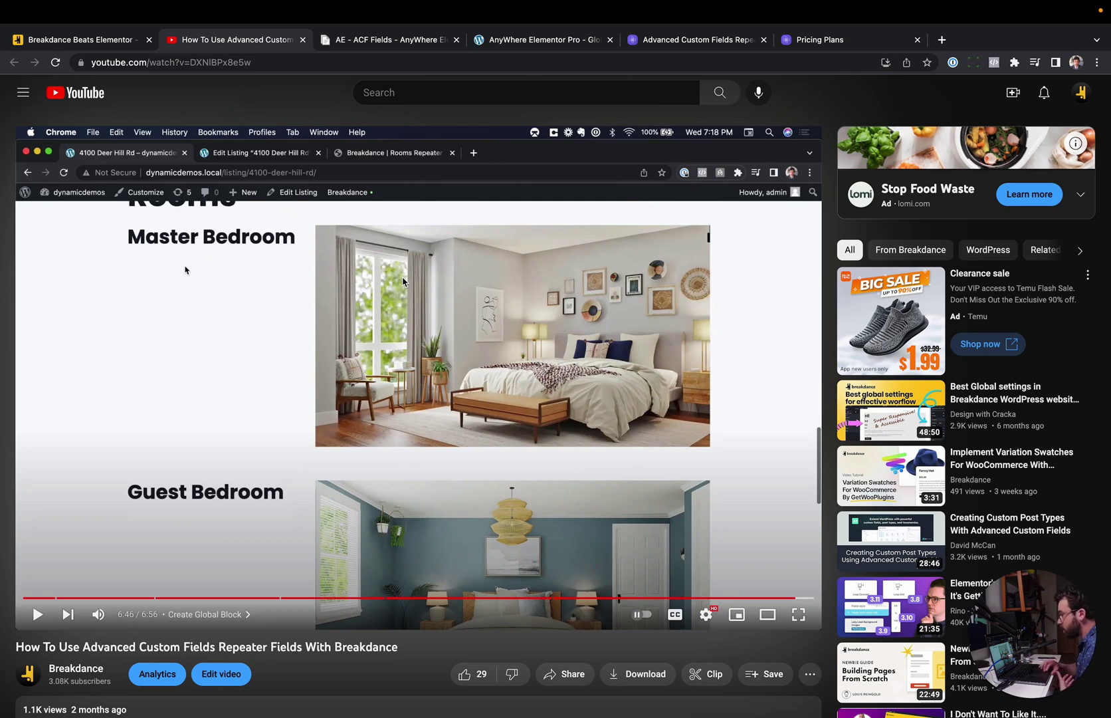
- Check the AE - ACF Fields docs and Anywhere Elementor Pro's $49–$299 yearly plans
{"action": "left_click", "coordinate": [420, 46]}
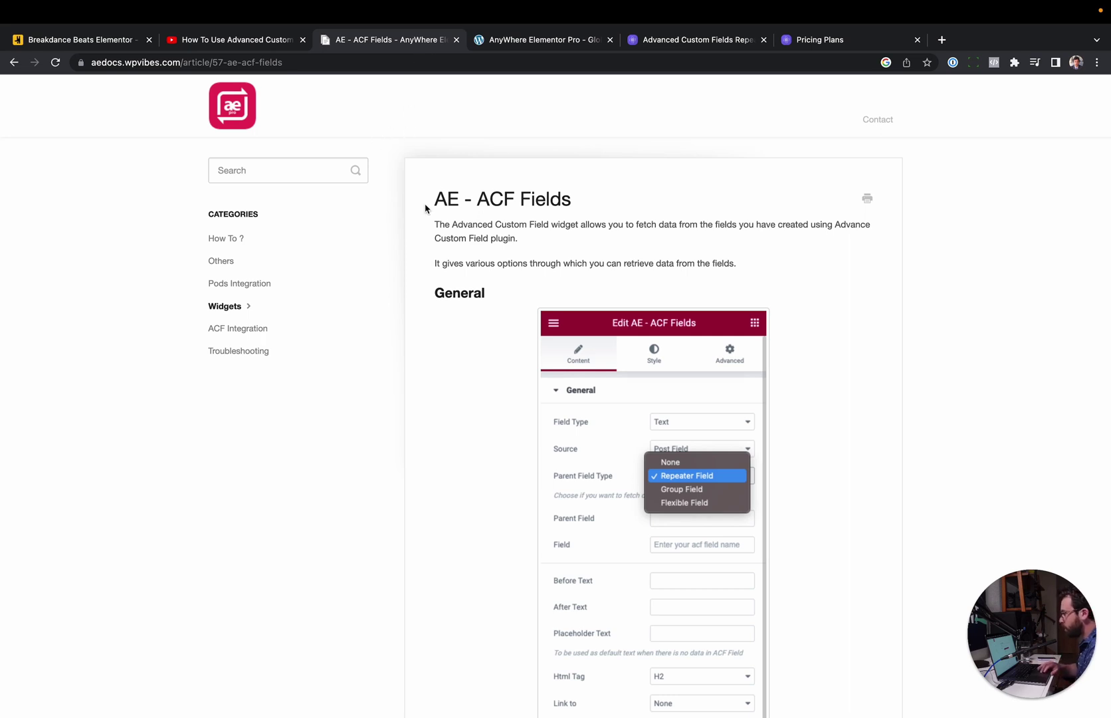
{"action": "left_click", "coordinate": [549, 40]}
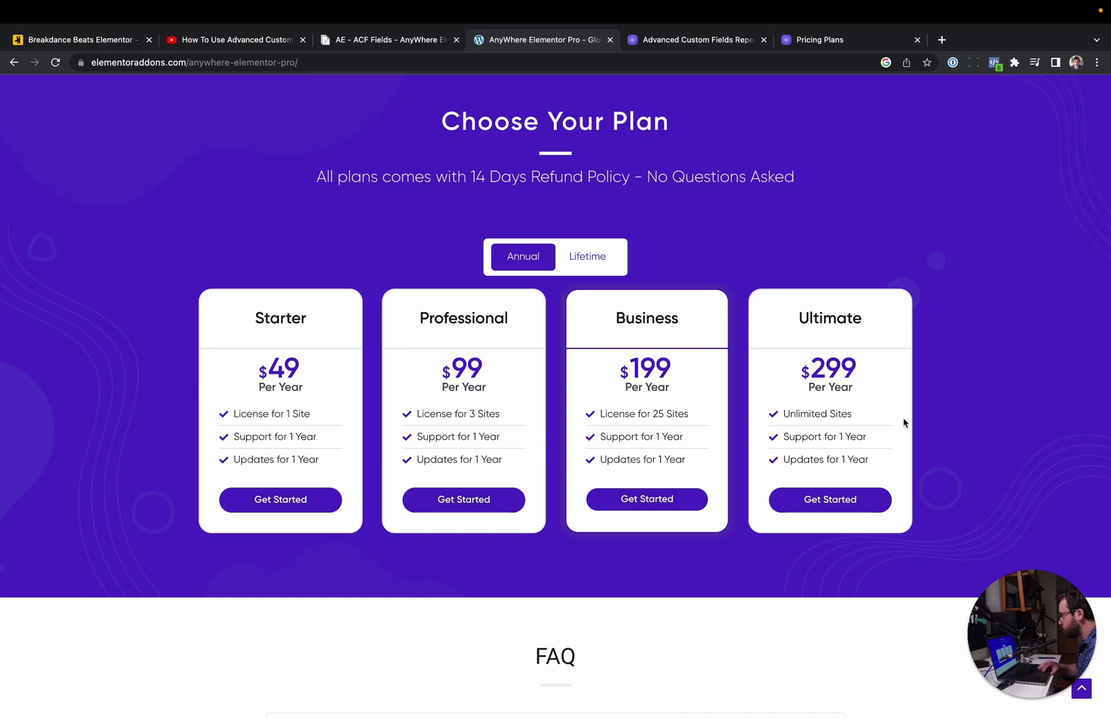
- Review The Plus Addons' ACF Repeater page and its pricing from $39 per year
{"action": "left_click", "coordinate": [723, 43]}
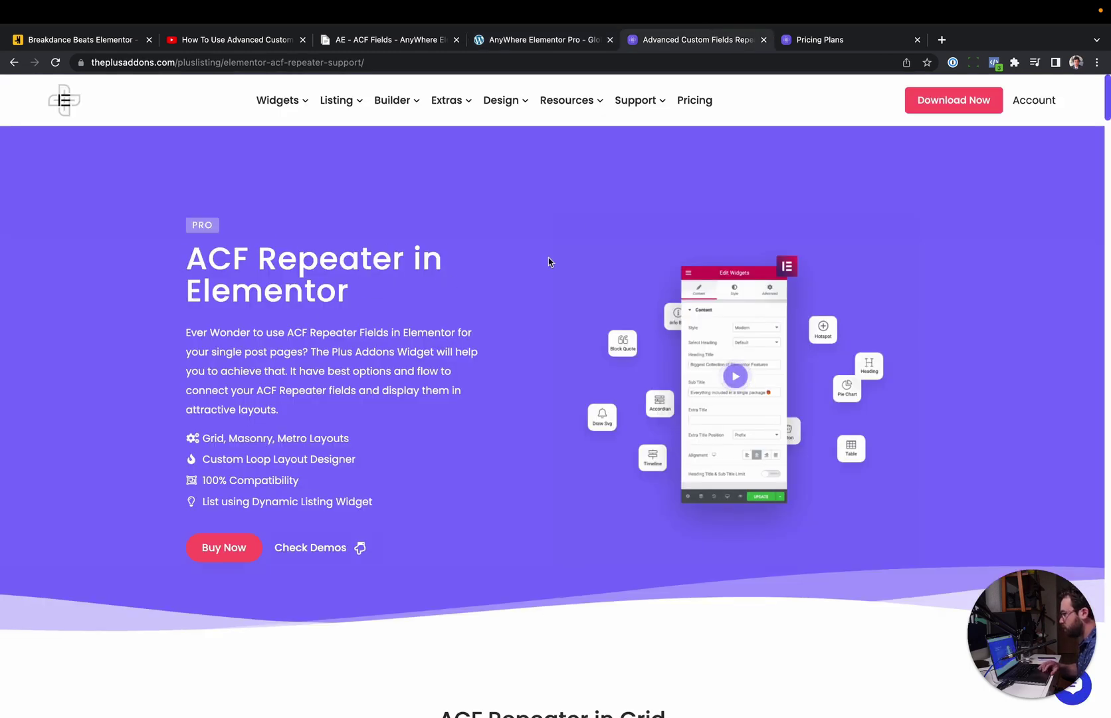
{"action": "left_click", "coordinate": [806, 40]}
{"action": "scroll", "coordinate": [781, 494], "scroll_direction": "down", "scroll_amount": 2}
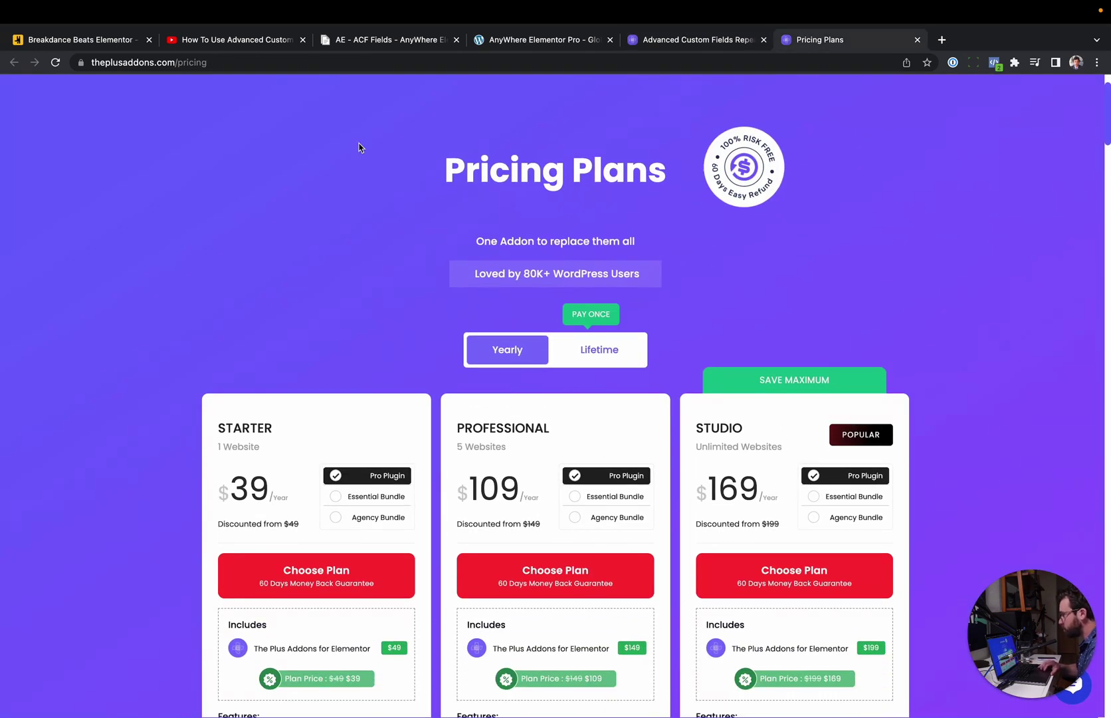
{"action": "left_click", "coordinate": [263, 43]}
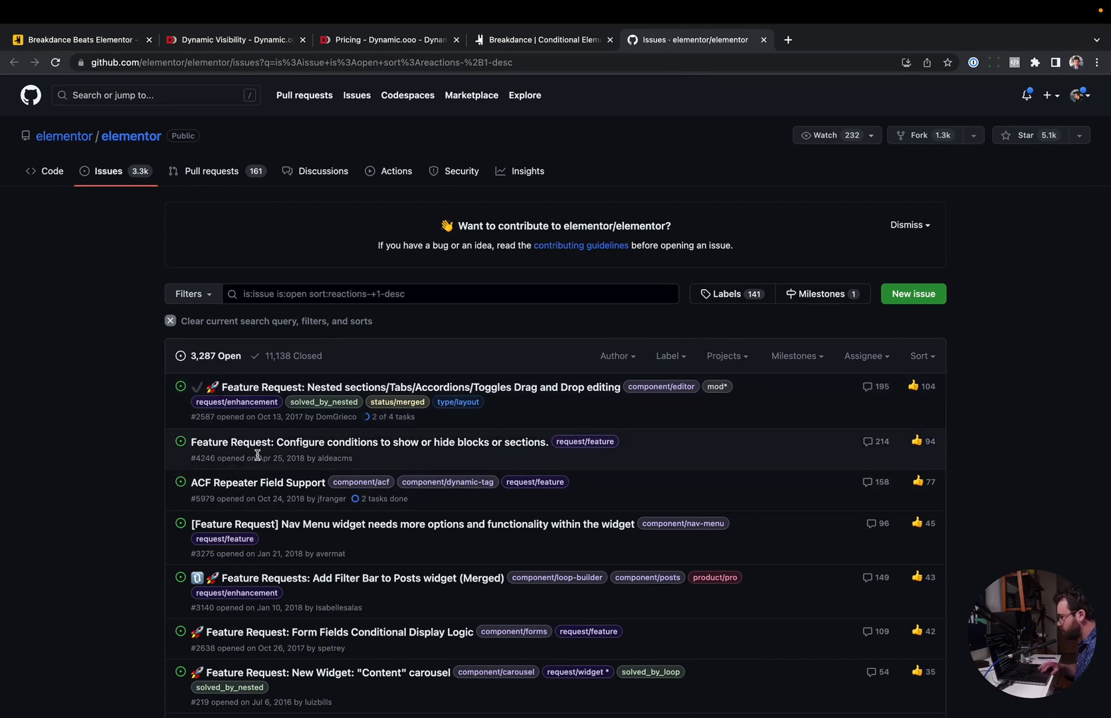
- Check the issue sort options, then open Elementor issue #4246 and scroll its comments
{"action": "left_click", "coordinate": [922, 357]}
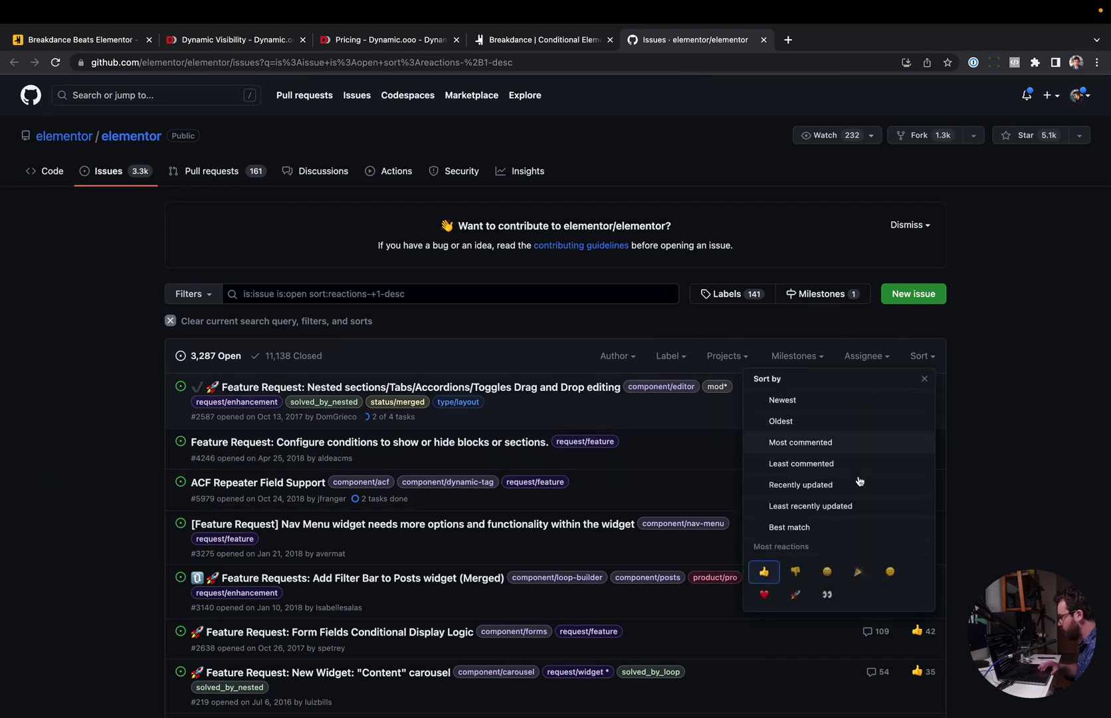
{"action": "key", "text": "Escape"}
{"action": "mouse_move", "coordinate": [302, 450]}
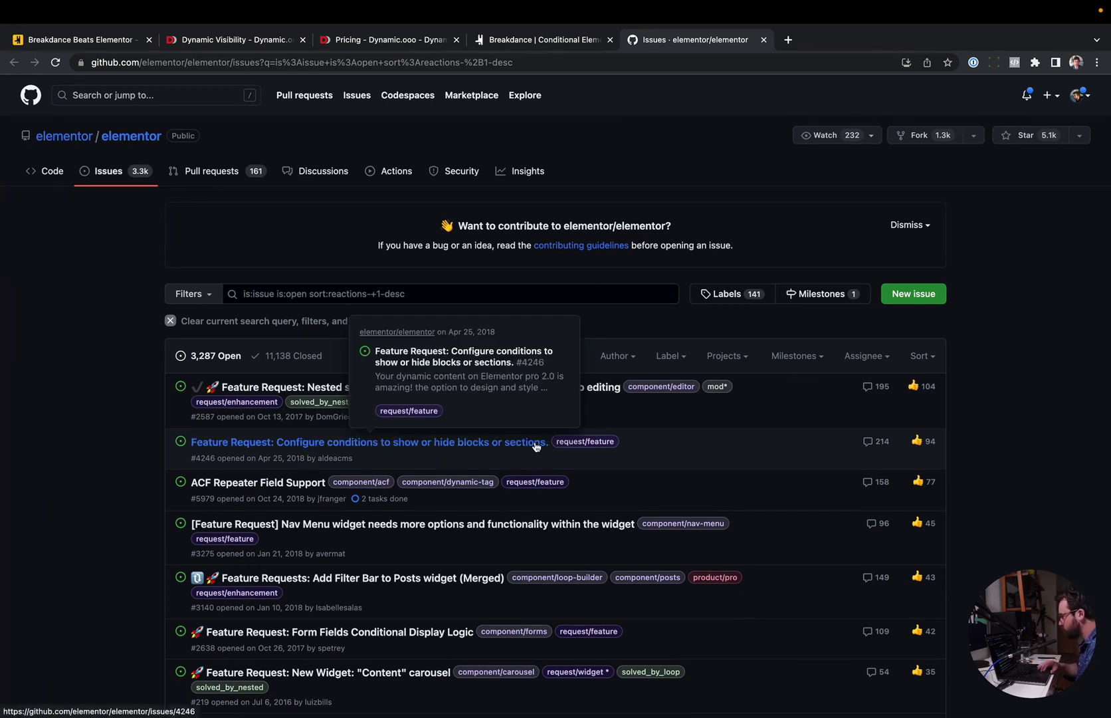
{"action": "left_click", "coordinate": [324, 451]}
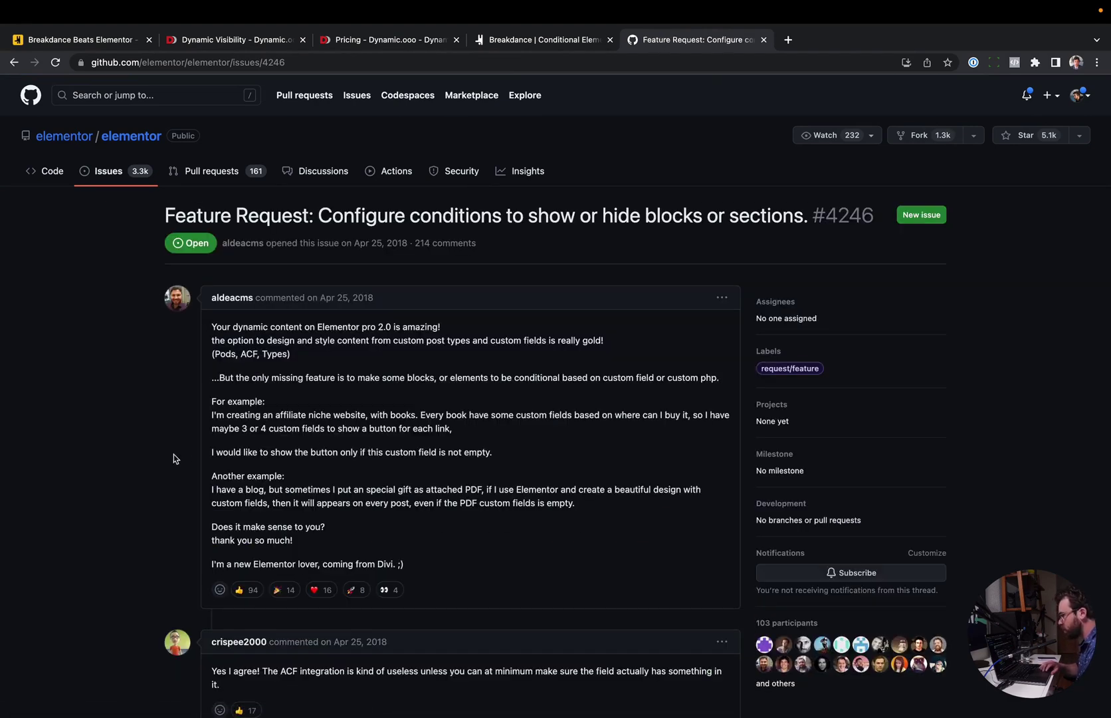
{"action": "scroll", "coordinate": [173, 453], "scroll_direction": "down", "scroll_amount": 5}
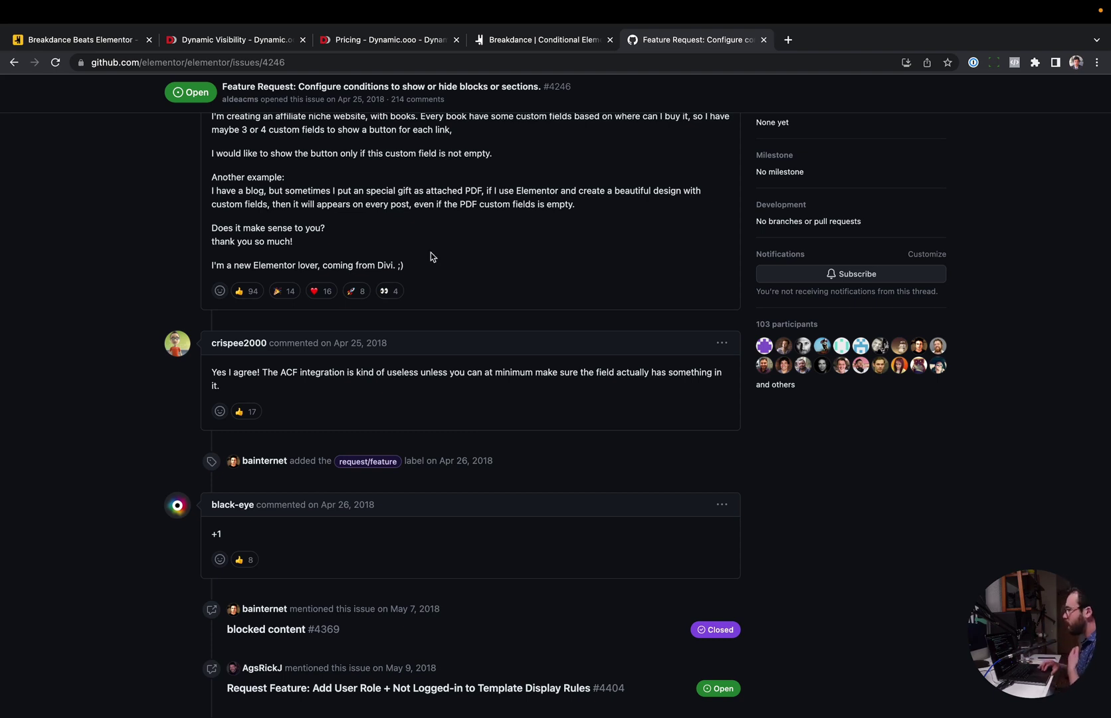
- Scroll through Dynamic Visibility's feature list, then open the Dynamic.ooo pricing page
{"action": "left_click", "coordinate": [275, 45]}
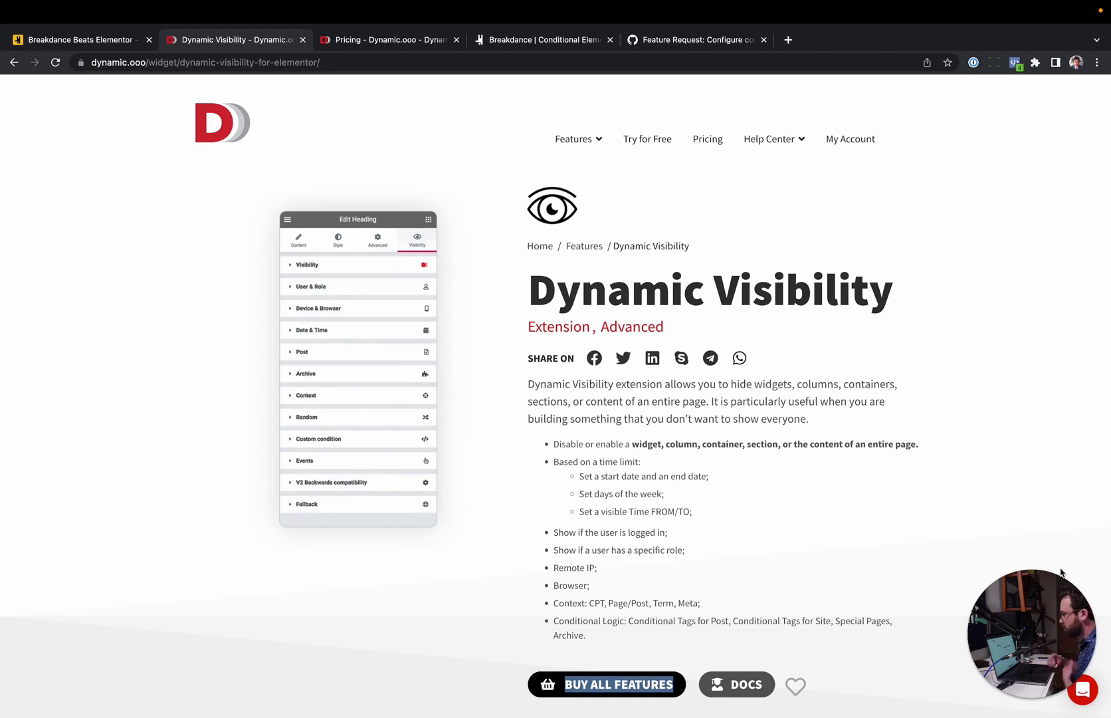
{"action": "left_click", "coordinate": [711, 238]}
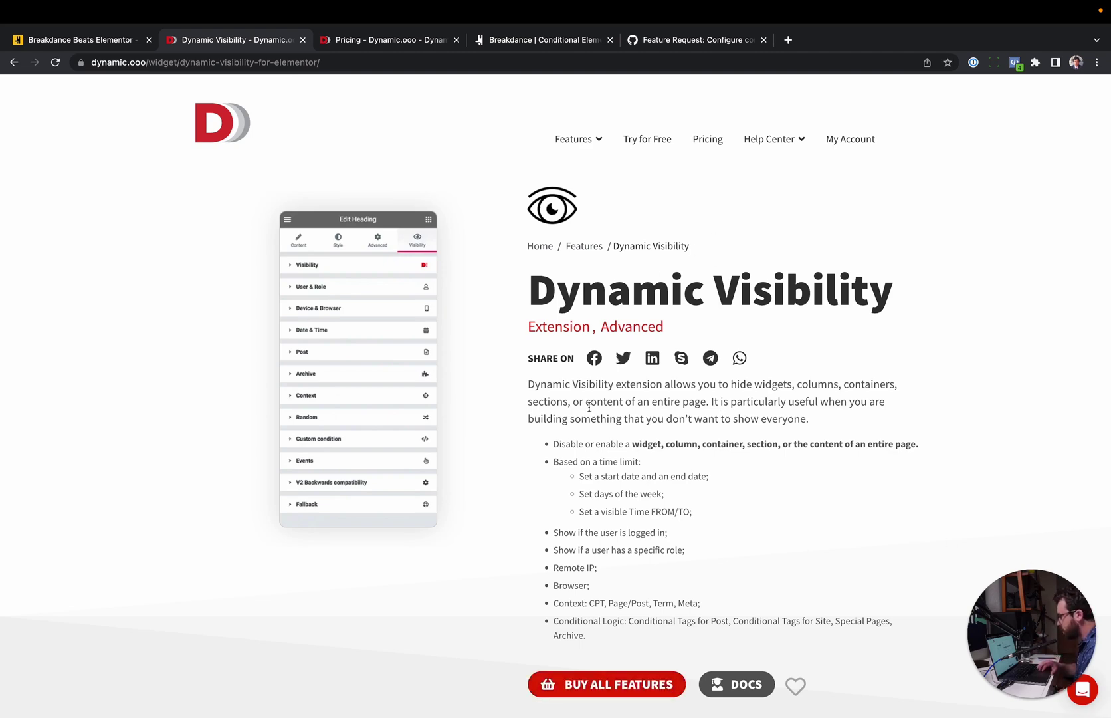
{"action": "scroll", "coordinate": [712, 238], "scroll_direction": "down", "scroll_amount": 2}
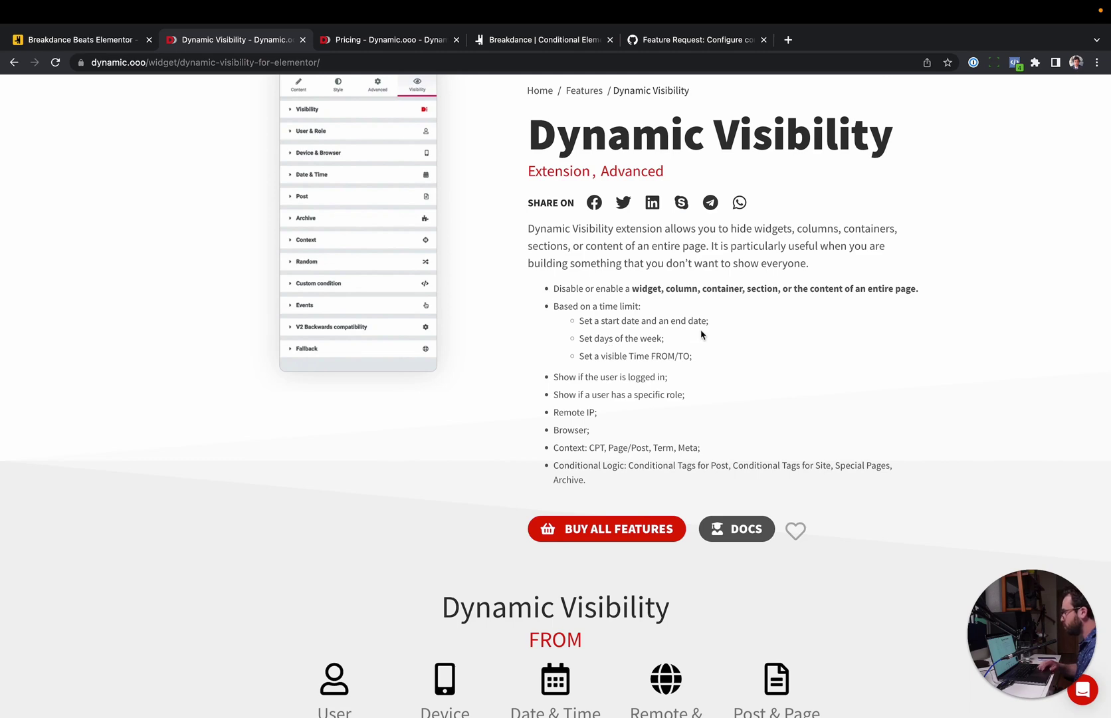
{"action": "scroll", "coordinate": [701, 334], "scroll_direction": "down", "scroll_amount": 1}
{"action": "scroll", "coordinate": [689, 345], "scroll_direction": "up", "scroll_amount": 3}
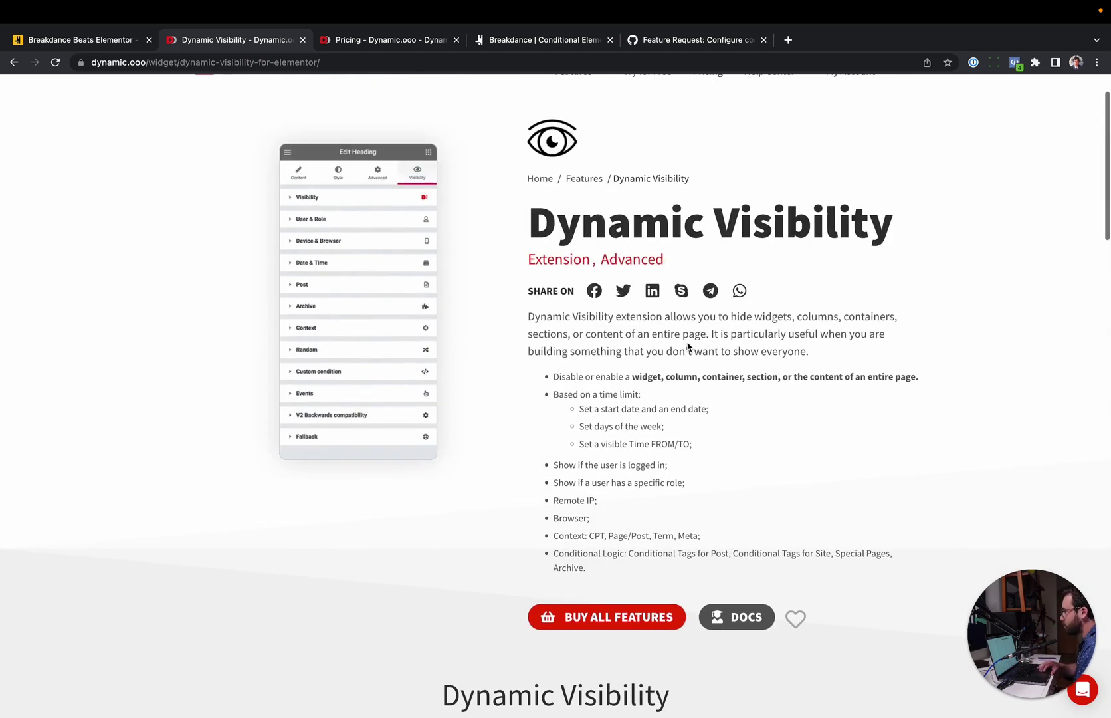
{"action": "left_click", "coordinate": [395, 42]}
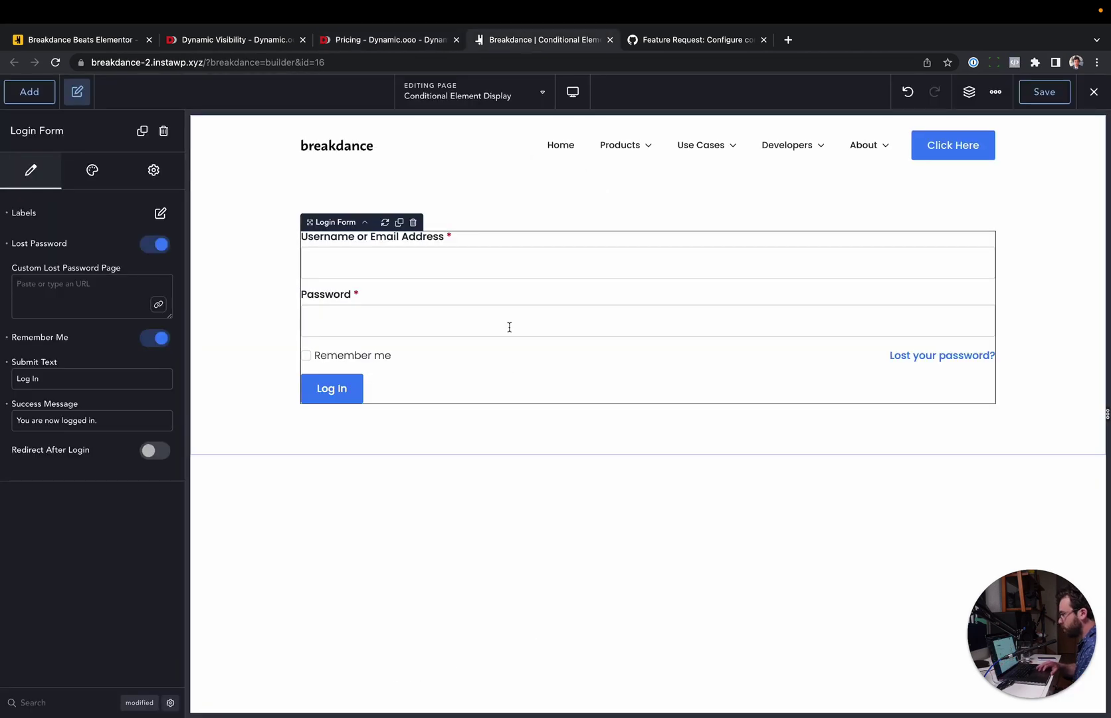
- Give the Login Form the display condition 'User Logged In Status is logged out'
{"action": "left_click", "coordinate": [526, 39]}
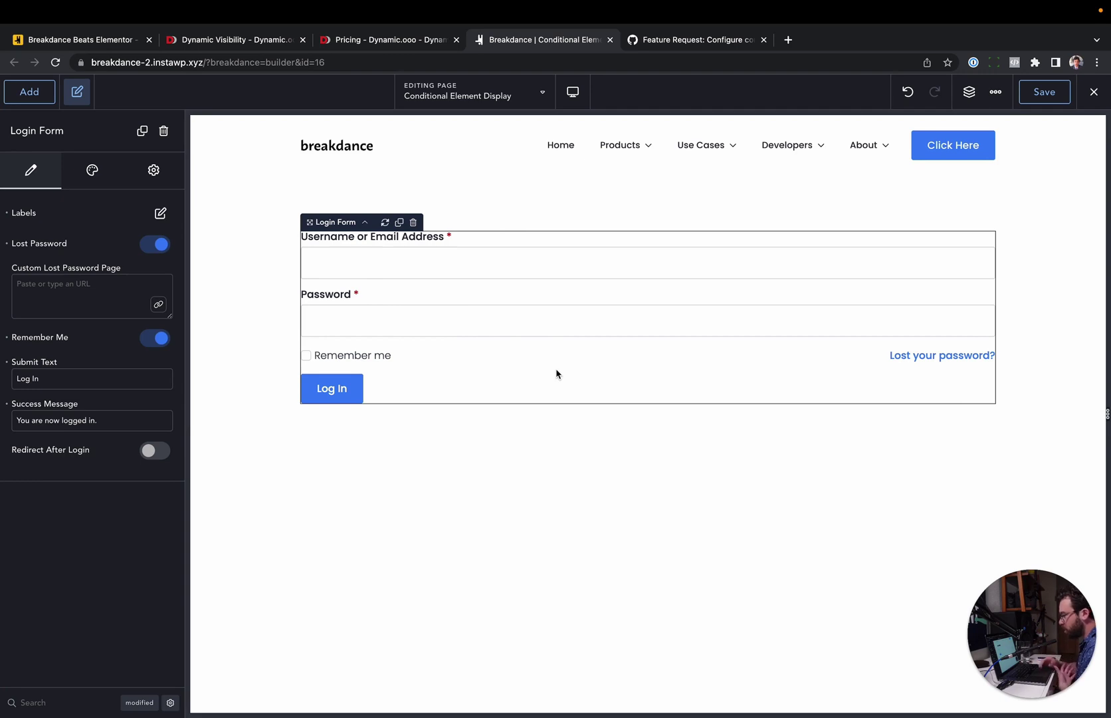
{"action": "left_click", "coordinate": [153, 173]}
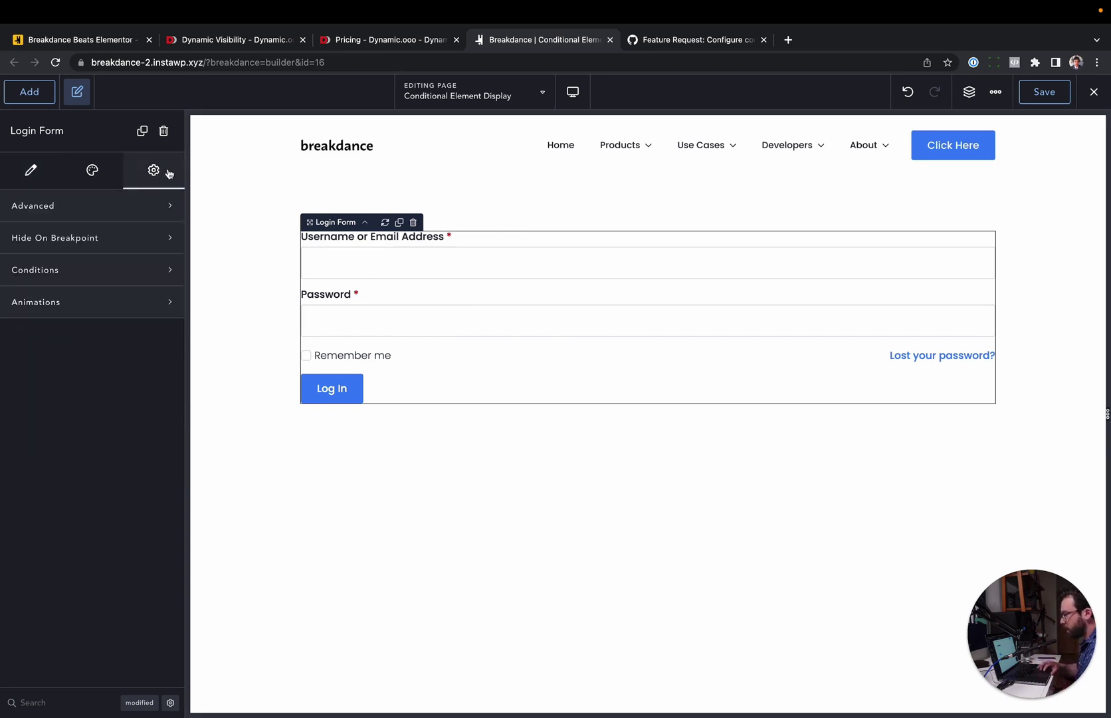
{"action": "left_click", "coordinate": [104, 275]}
{"action": "left_click", "coordinate": [36, 324]}
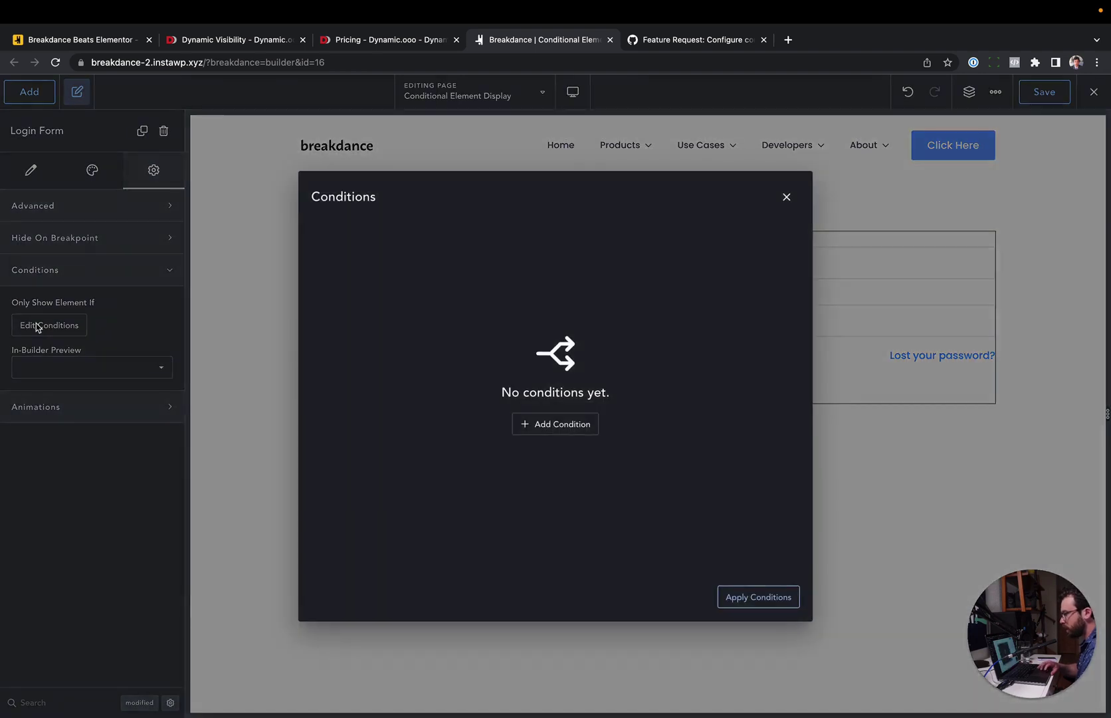
{"action": "left_click", "coordinate": [560, 430]}
{"action": "left_click", "coordinate": [412, 237]}
{"action": "scroll", "coordinate": [397, 312], "scroll_direction": "down", "scroll_amount": 5}
{"action": "scroll", "coordinate": [397, 318], "scroll_direction": "down", "scroll_amount": 2}
{"action": "left_click", "coordinate": [412, 260]}
{"action": "left_click", "coordinate": [640, 238]}
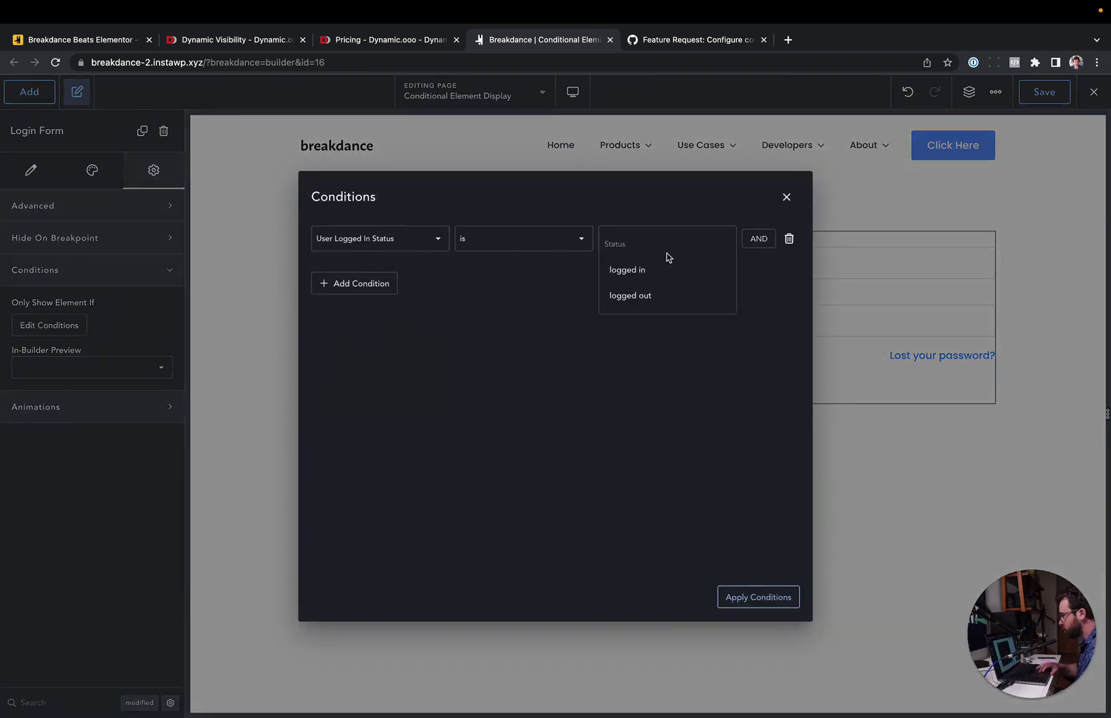
{"action": "left_click", "coordinate": [658, 295]}
{"action": "left_click", "coordinate": [754, 601]}
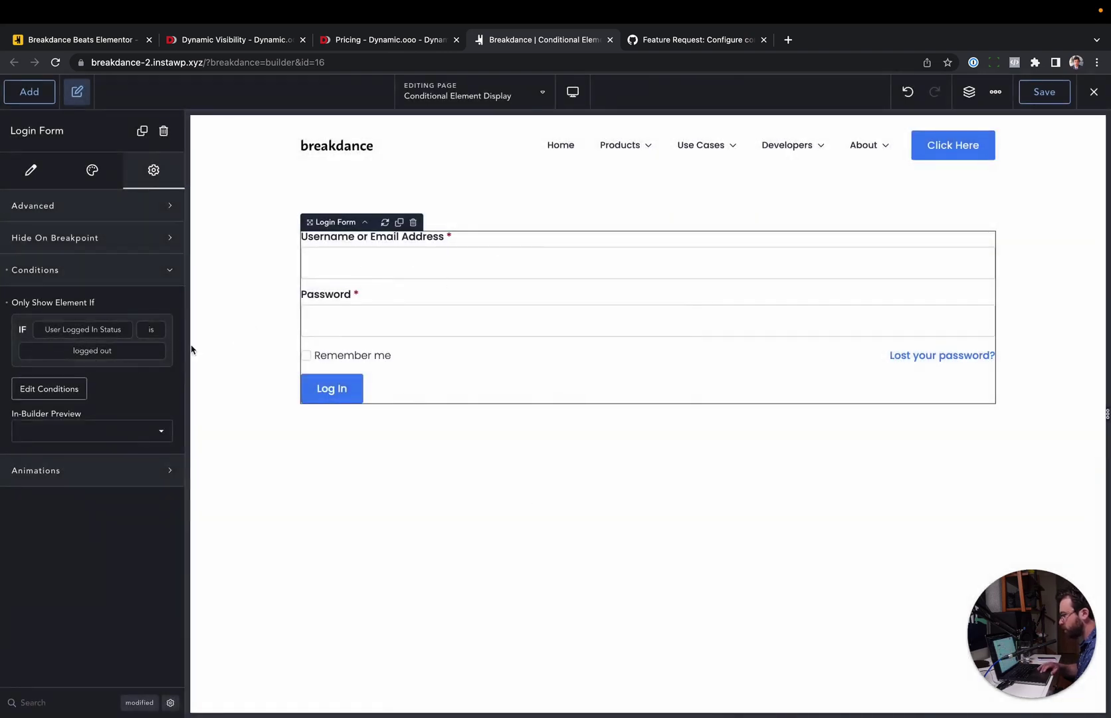
- Add a Button below the login form labelled 'Go To Member Portal'
{"action": "left_click", "coordinate": [29, 92]}
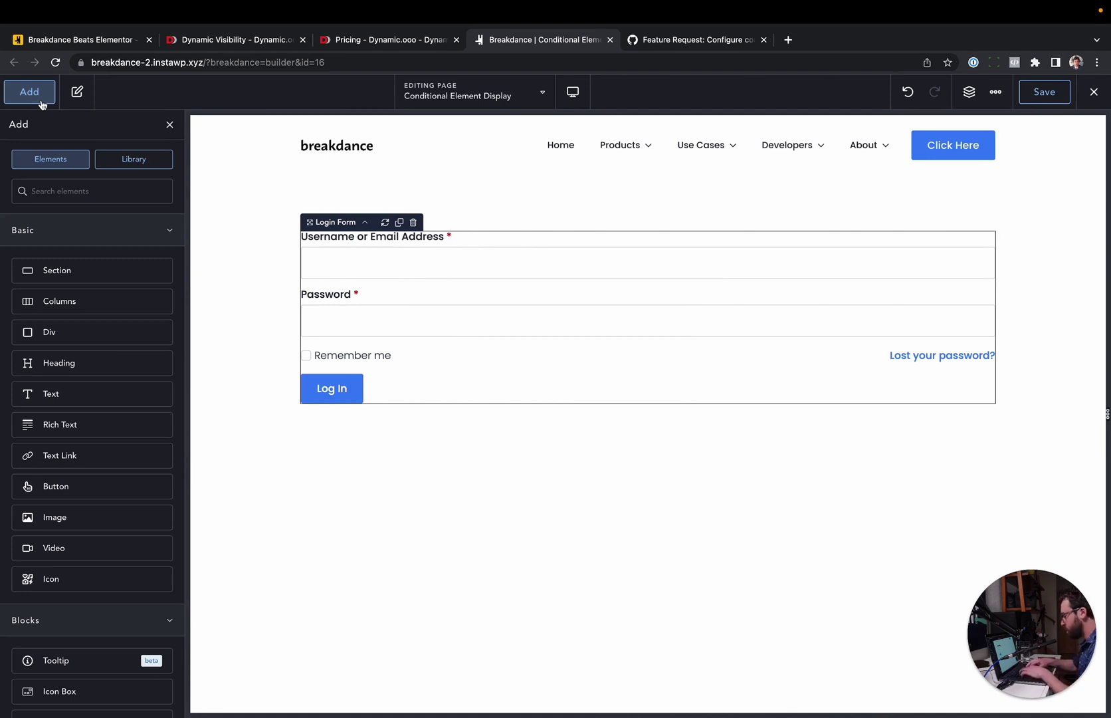
{"action": "type", "text": "but"}
{"action": "left_click", "coordinate": [92, 238]}
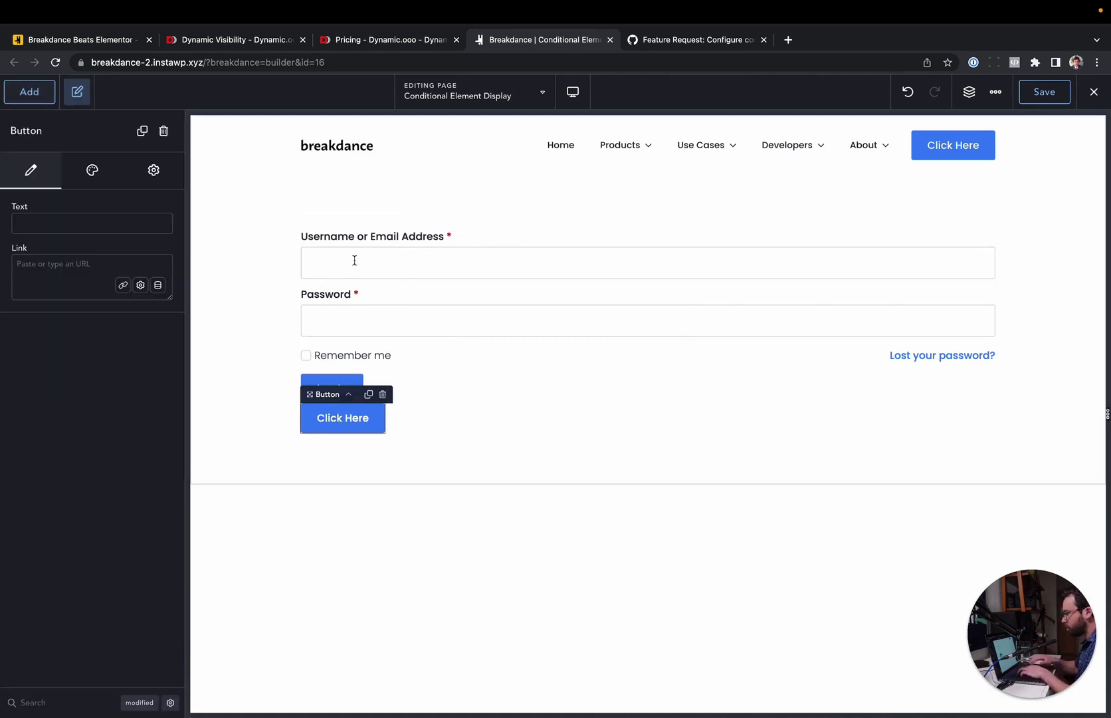
{"action": "double_click", "coordinate": [336, 424]}
{"action": "type", "text": "Go To Member Portal"}
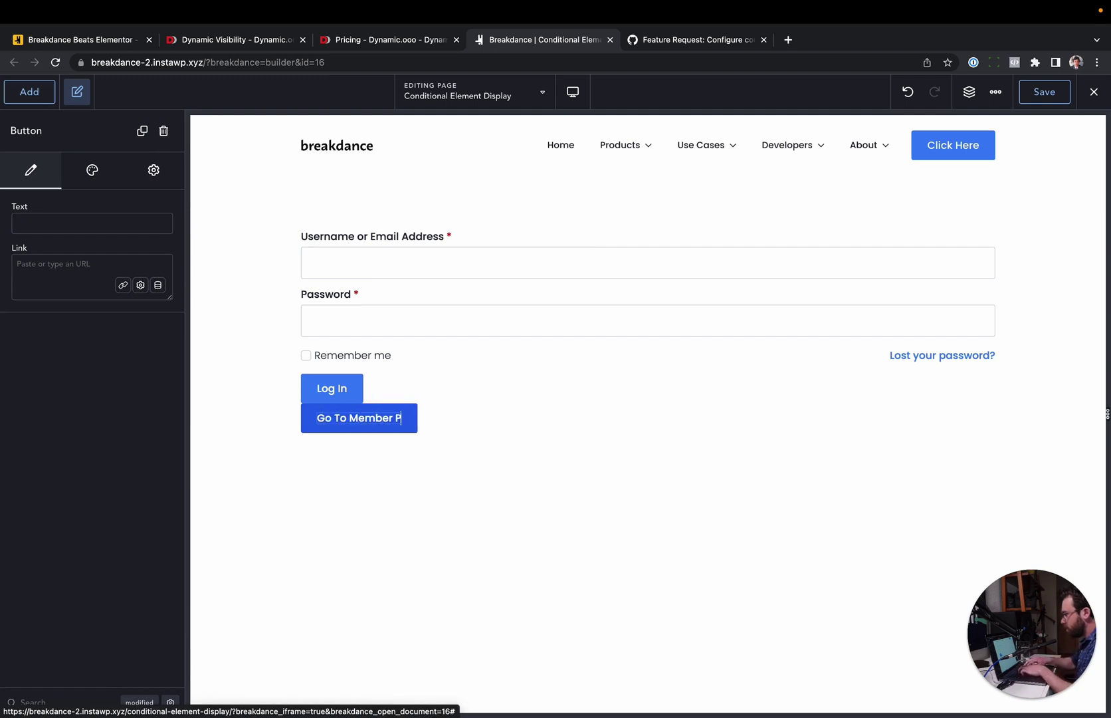
{"action": "left_click", "coordinate": [509, 435]}
{"action": "left_click", "coordinate": [403, 419]}
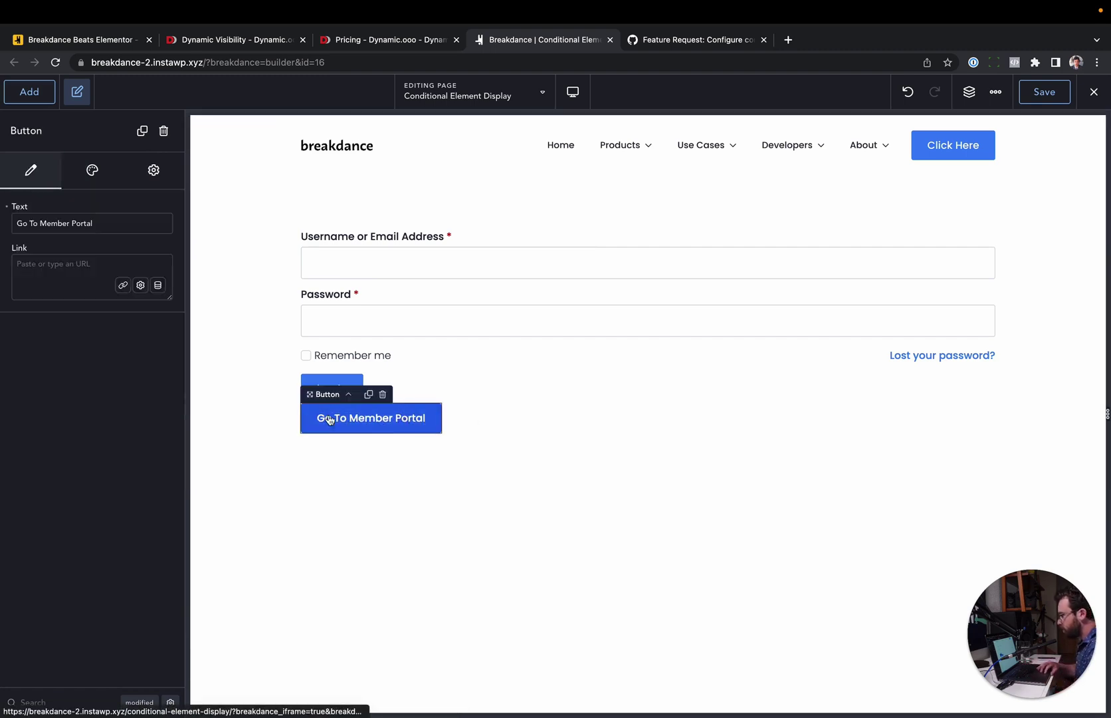
- Give the button the condition 'User Logged In Status is logged in', then recheck the login form
{"action": "left_click", "coordinate": [154, 171]}
{"action": "left_click", "coordinate": [109, 212]}
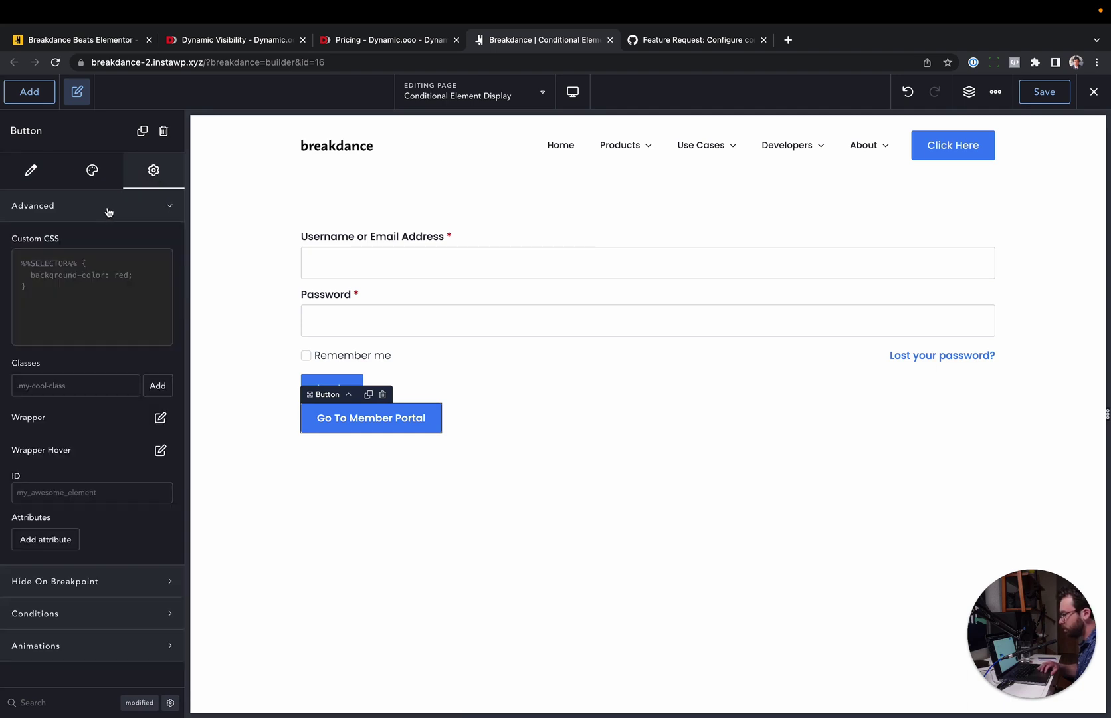
{"action": "left_click", "coordinate": [109, 210]}
{"action": "left_click", "coordinate": [71, 270]}
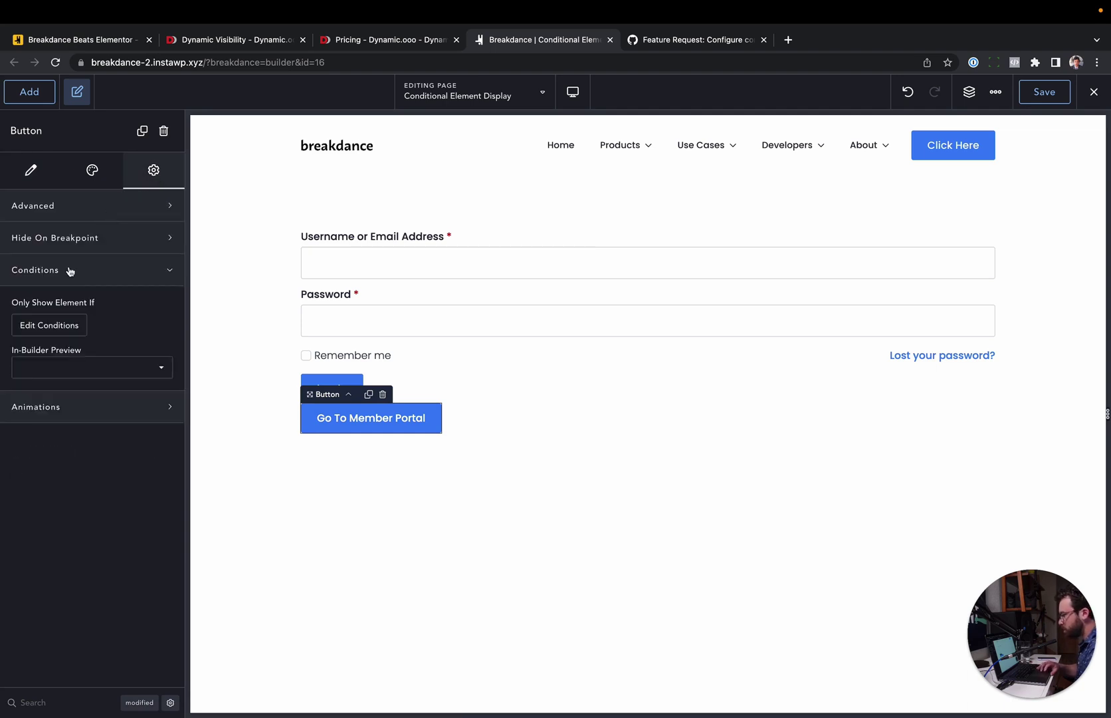
{"action": "left_click", "coordinate": [66, 323]}
{"action": "left_click", "coordinate": [555, 421]}
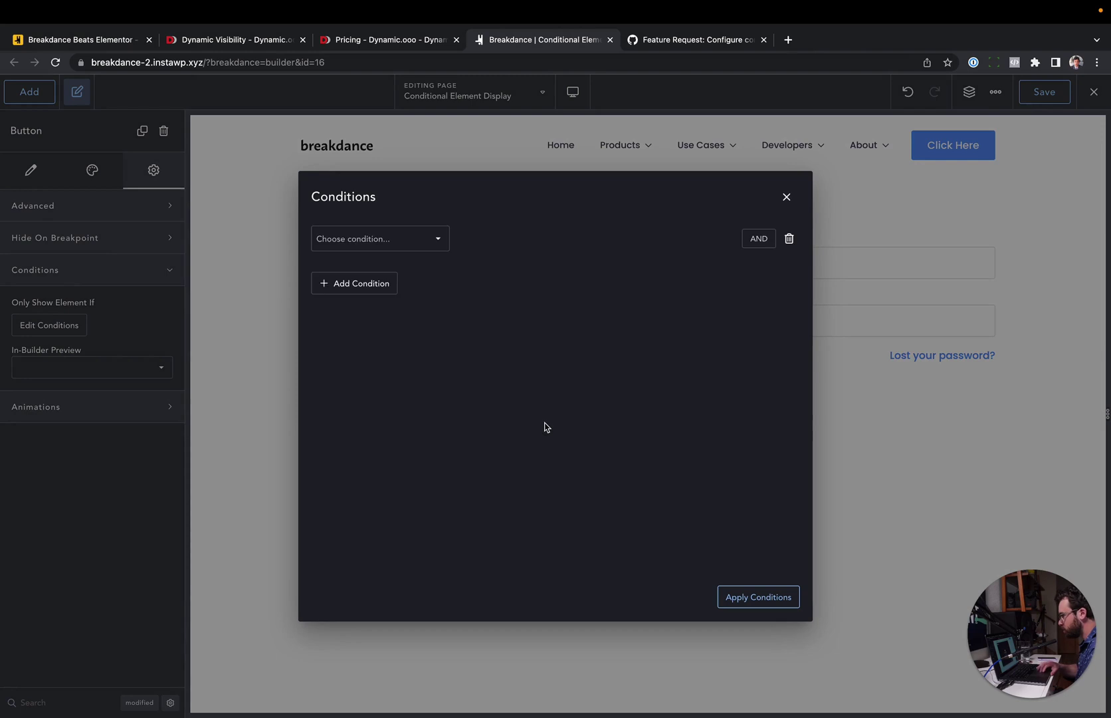
{"action": "left_click", "coordinate": [392, 241]}
{"action": "scroll", "coordinate": [393, 389], "scroll_direction": "down", "scroll_amount": 1}
{"action": "scroll", "coordinate": [393, 389], "scroll_direction": "down", "scroll_amount": 2}
{"action": "left_click", "coordinate": [381, 362]}
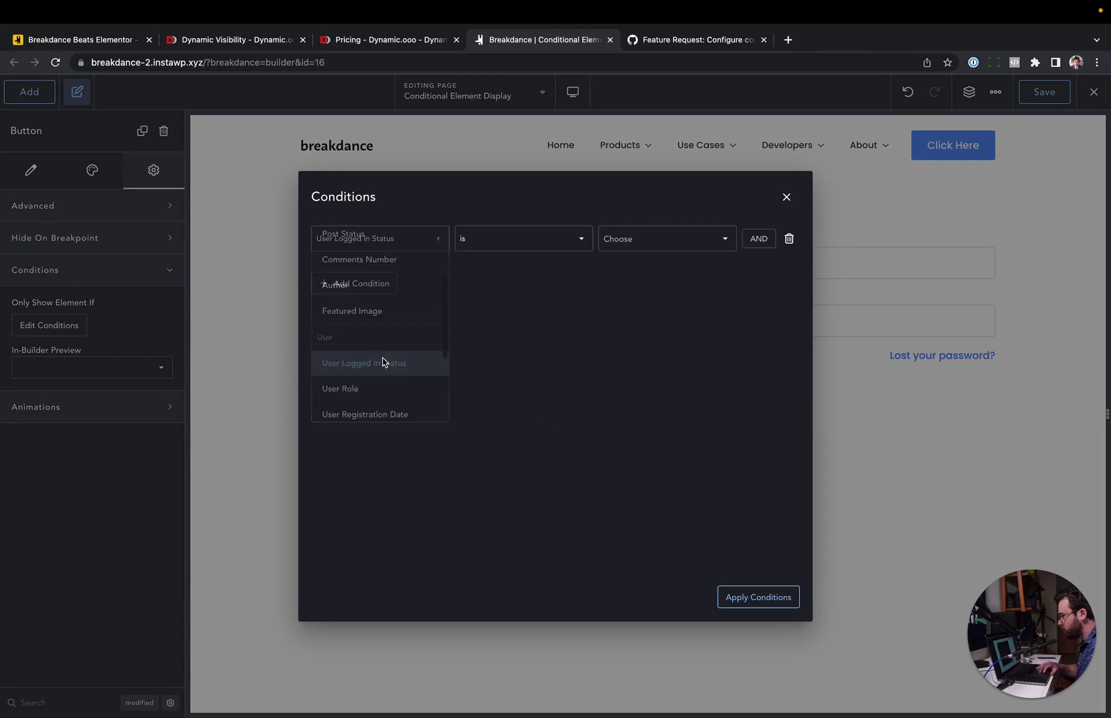
{"action": "left_click", "coordinate": [654, 241]}
{"action": "left_click", "coordinate": [658, 272]}
{"action": "left_click", "coordinate": [767, 599]}
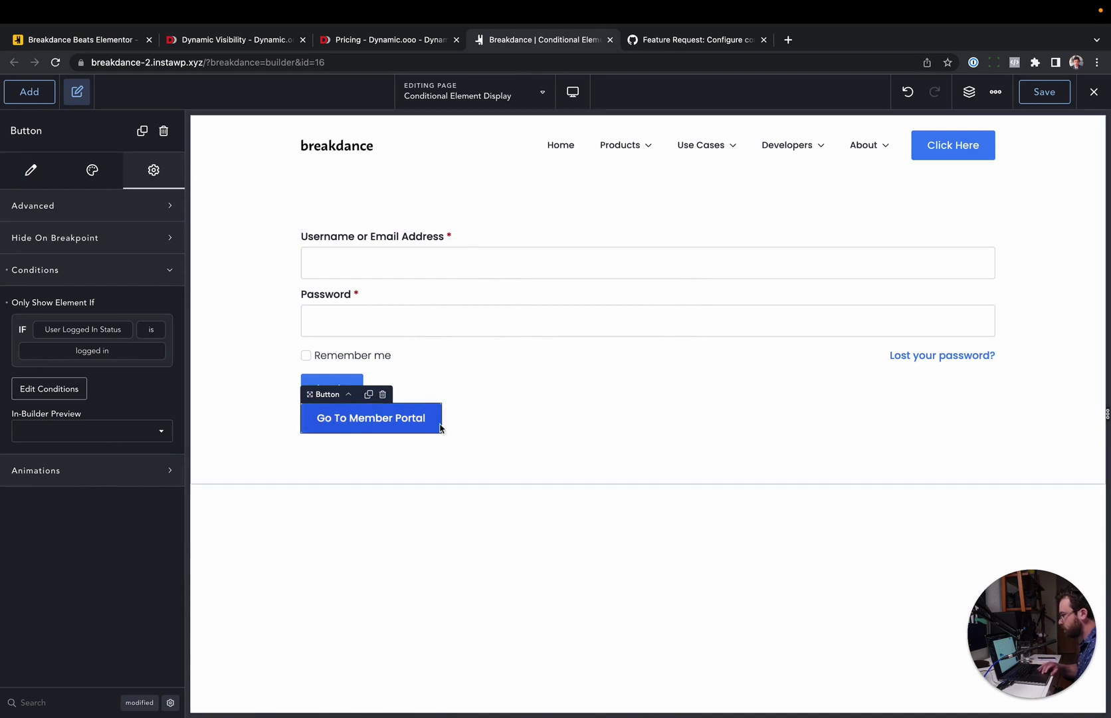
{"action": "left_click", "coordinate": [488, 374]}
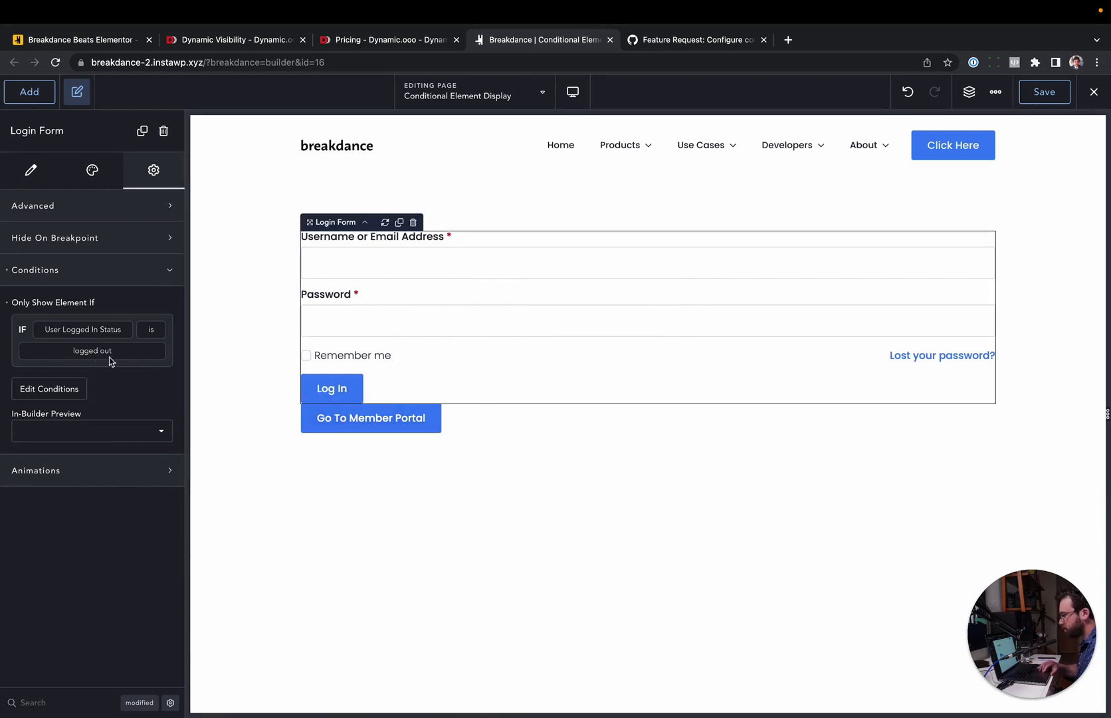
- Save the page and view it live on the frontend
{"action": "left_click", "coordinate": [1050, 97]}
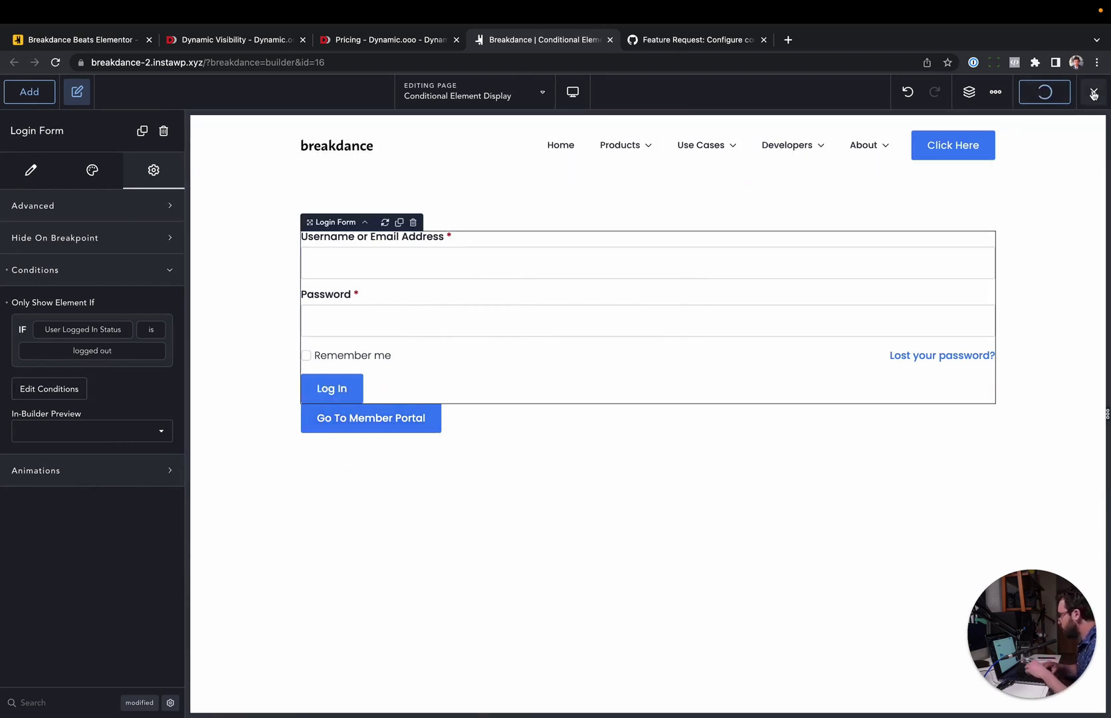
{"action": "mouse_move", "coordinate": [1093, 92]}
{"action": "left_click", "coordinate": [1064, 125]}
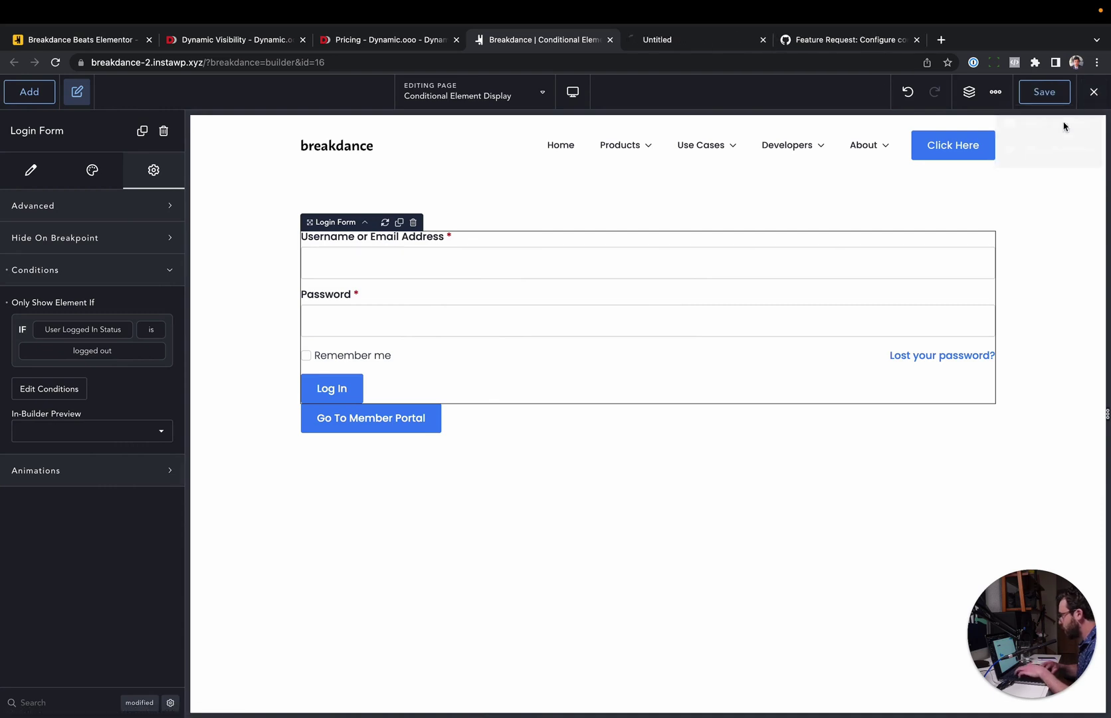
{"action": "left_click", "coordinate": [703, 41]}
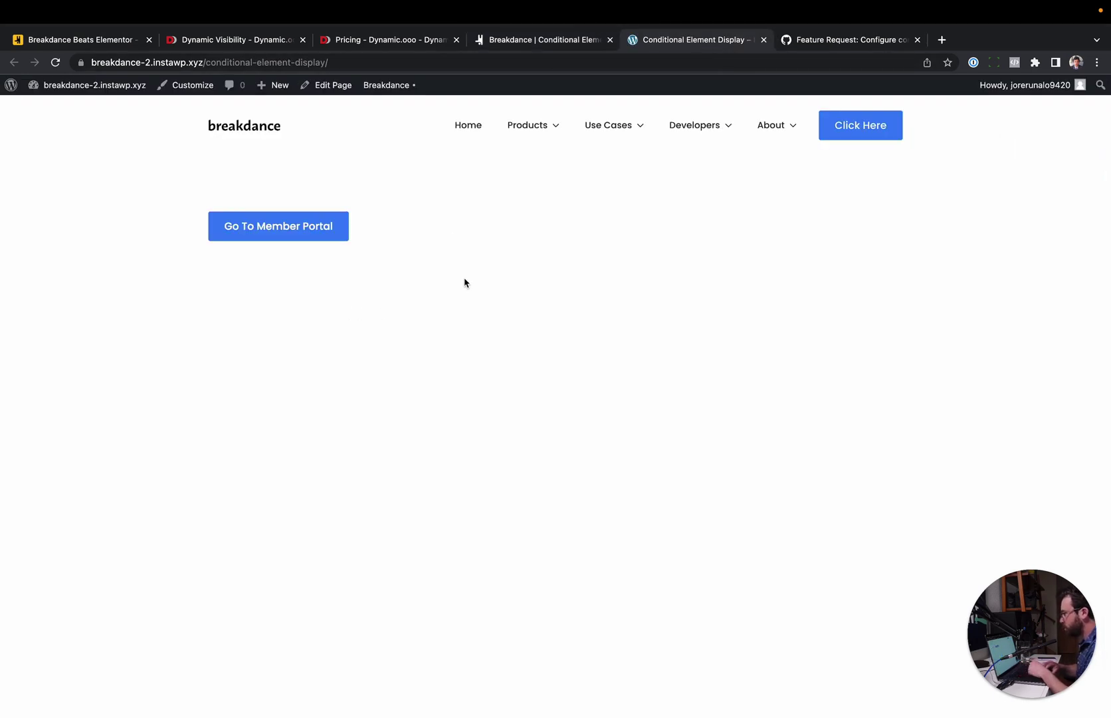
- Log out of WordPress and reload the Conditional Element Display page to see the login form
{"action": "mouse_move", "coordinate": [1027, 86]}
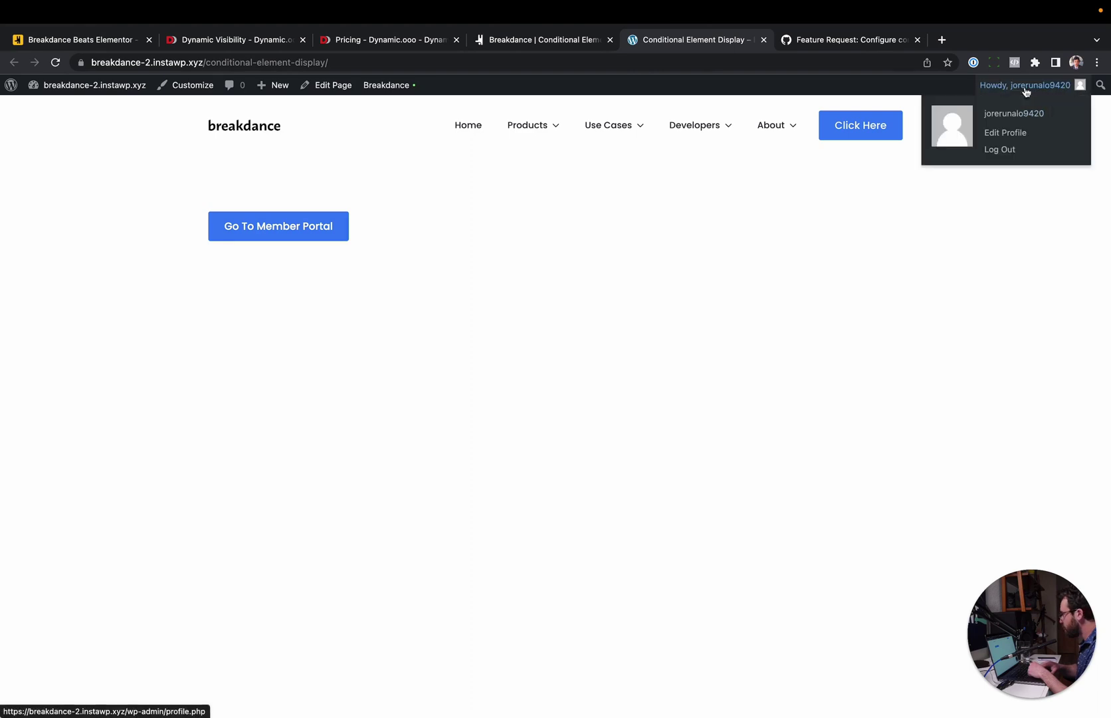
{"action": "left_click", "coordinate": [991, 150]}
{"action": "left_click", "coordinate": [273, 61]}
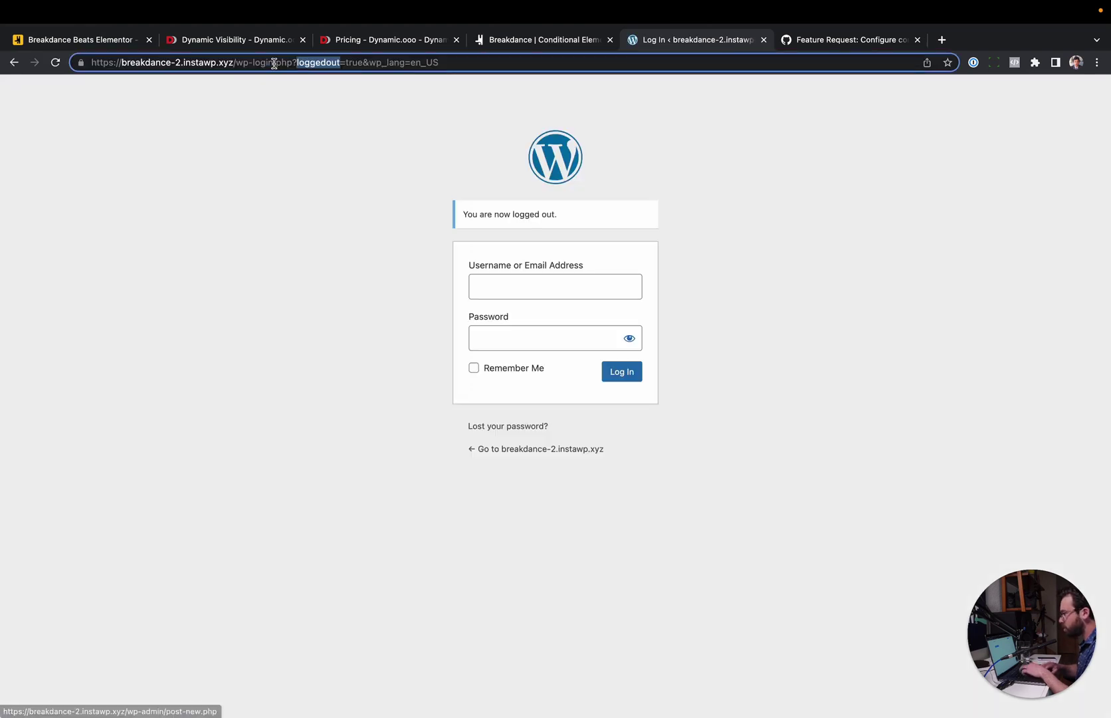
{"action": "left_click", "coordinate": [13, 62]}
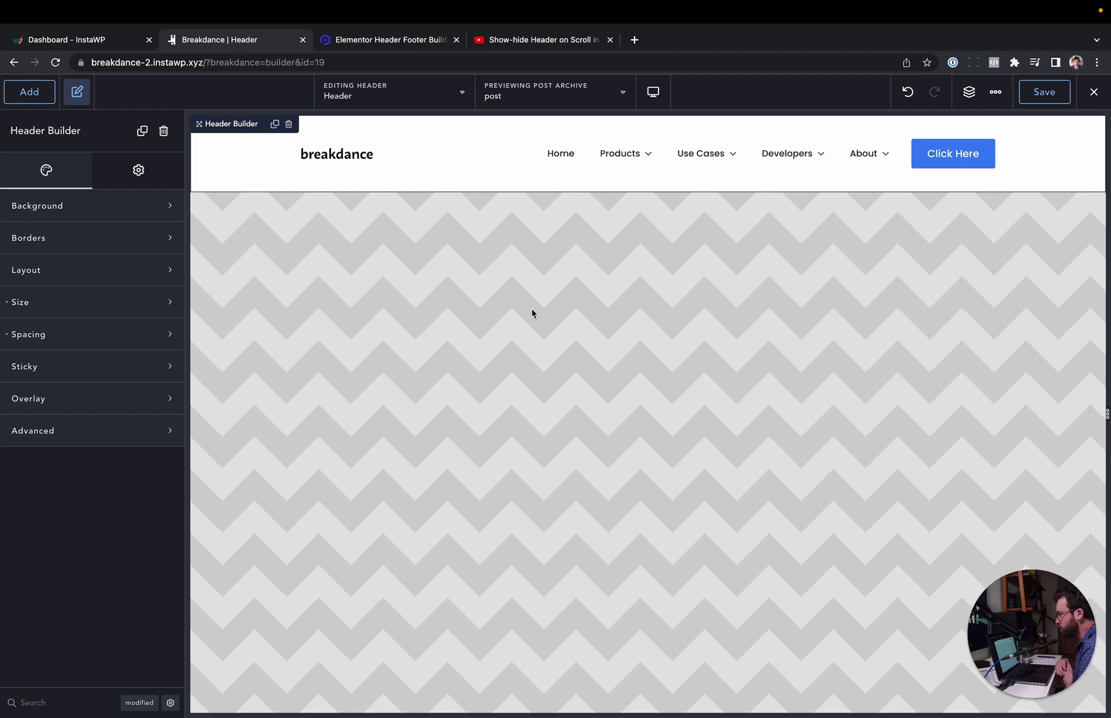
- Check PowerPack's Shrink Header On Scroll feature, then the 'Show-hide Header on Scroll in Elementor PRO' video
{"action": "left_click", "coordinate": [415, 41]}
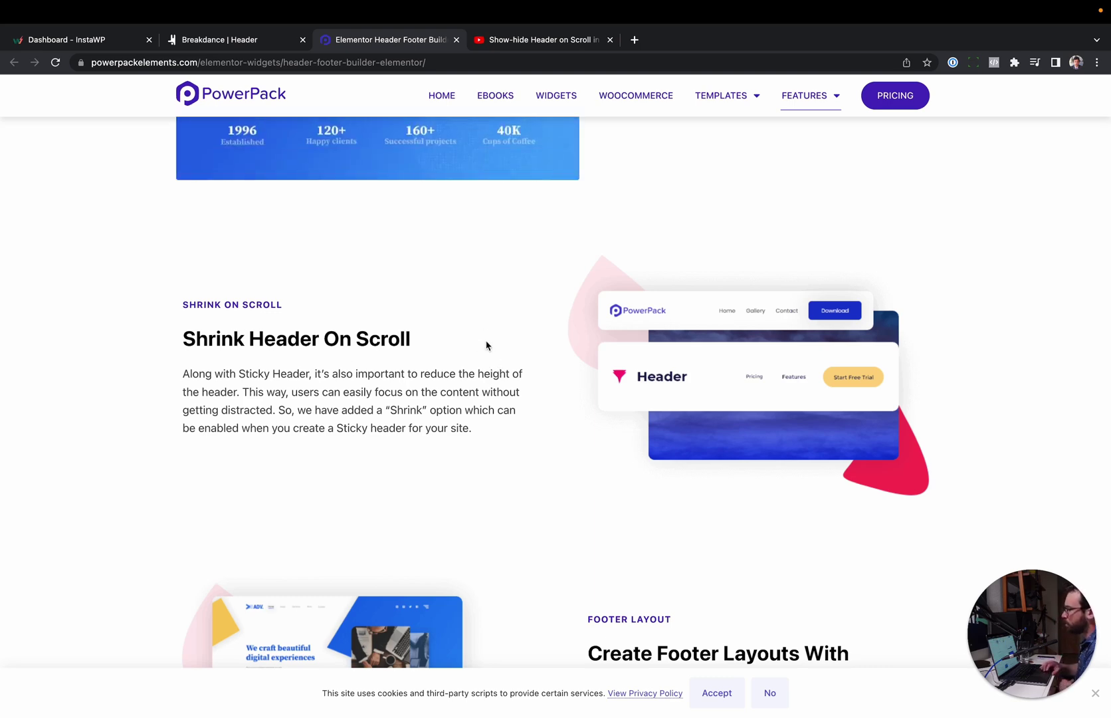
{"action": "left_click", "coordinate": [535, 41]}
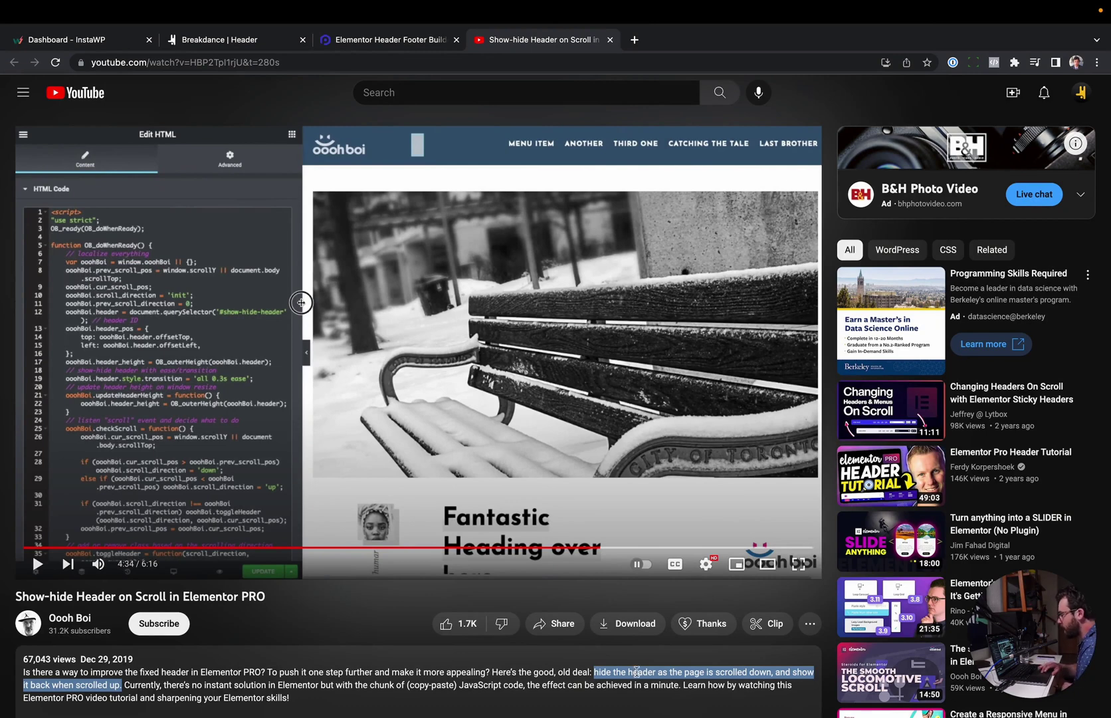
- Skim the show-hide header video's description, then return to PowerPack's Shrink Header On Scroll section
{"action": "scroll", "coordinate": [731, 684], "scroll_direction": "down", "scroll_amount": 1}
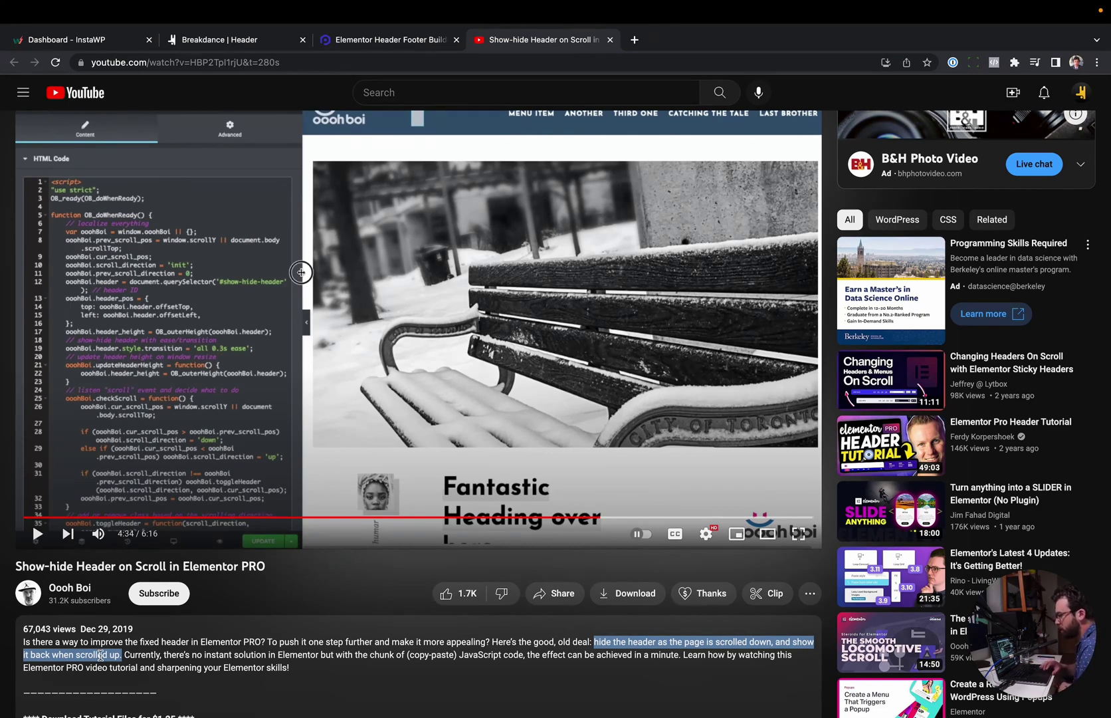
{"action": "left_click", "coordinate": [348, 45]}
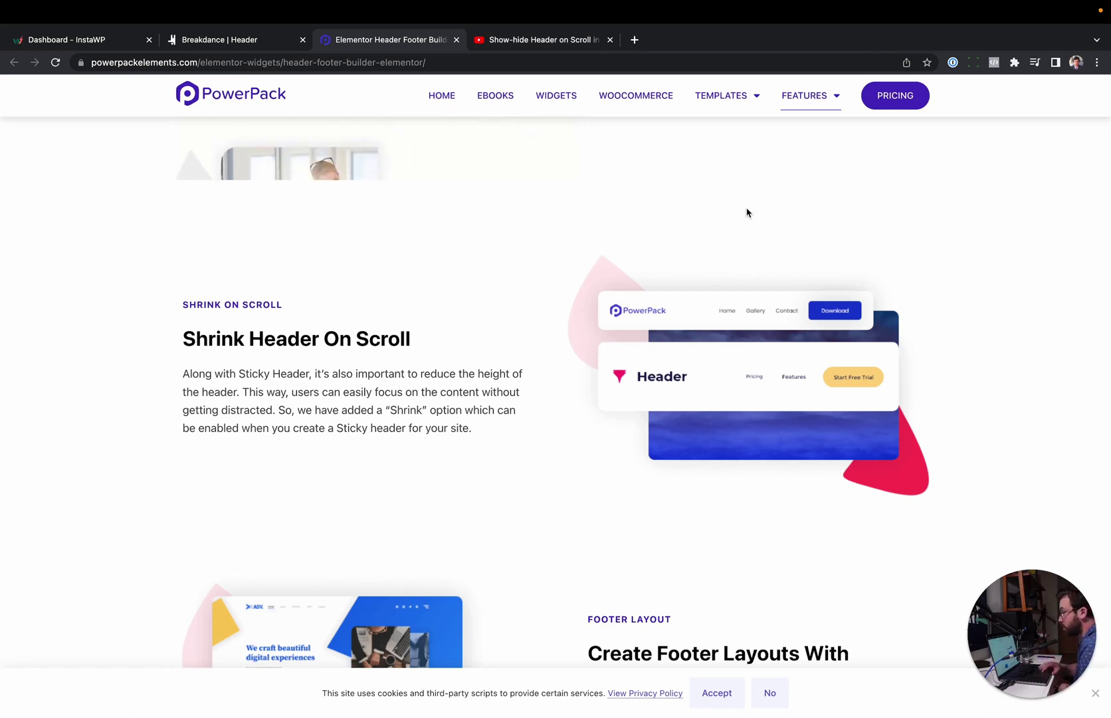
- Review PowerPack's plans ($49 to $119), then return to the Breakdance Header template
{"action": "left_click", "coordinate": [906, 100]}
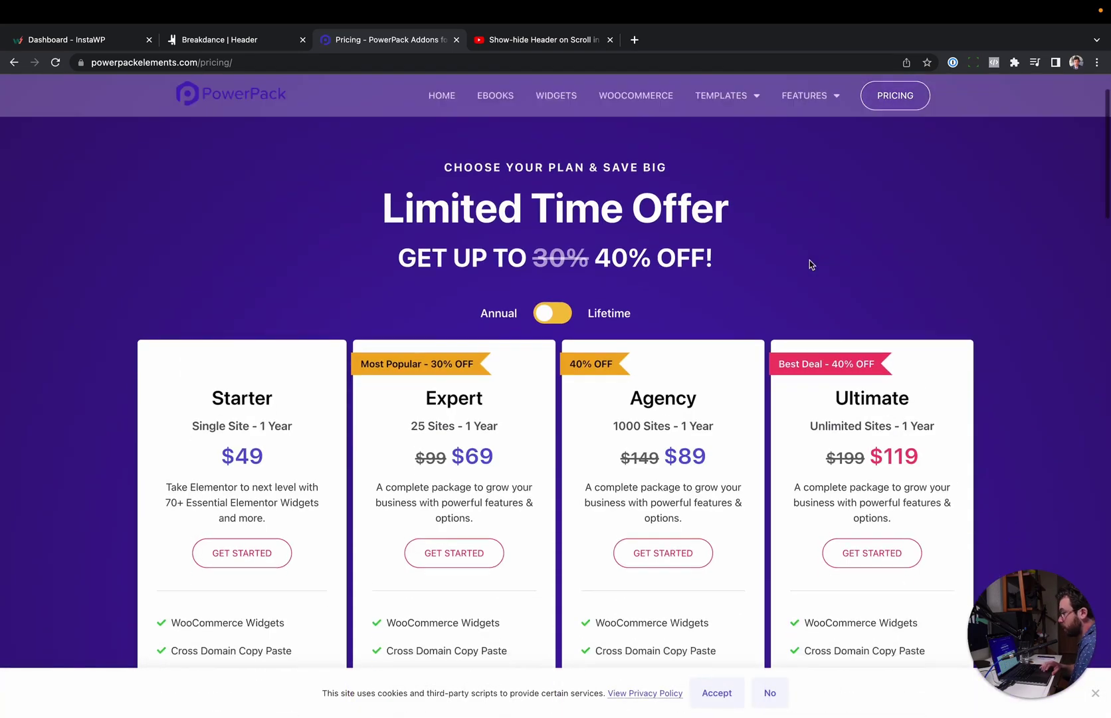
{"action": "scroll", "coordinate": [808, 269], "scroll_direction": "down", "scroll_amount": 1}
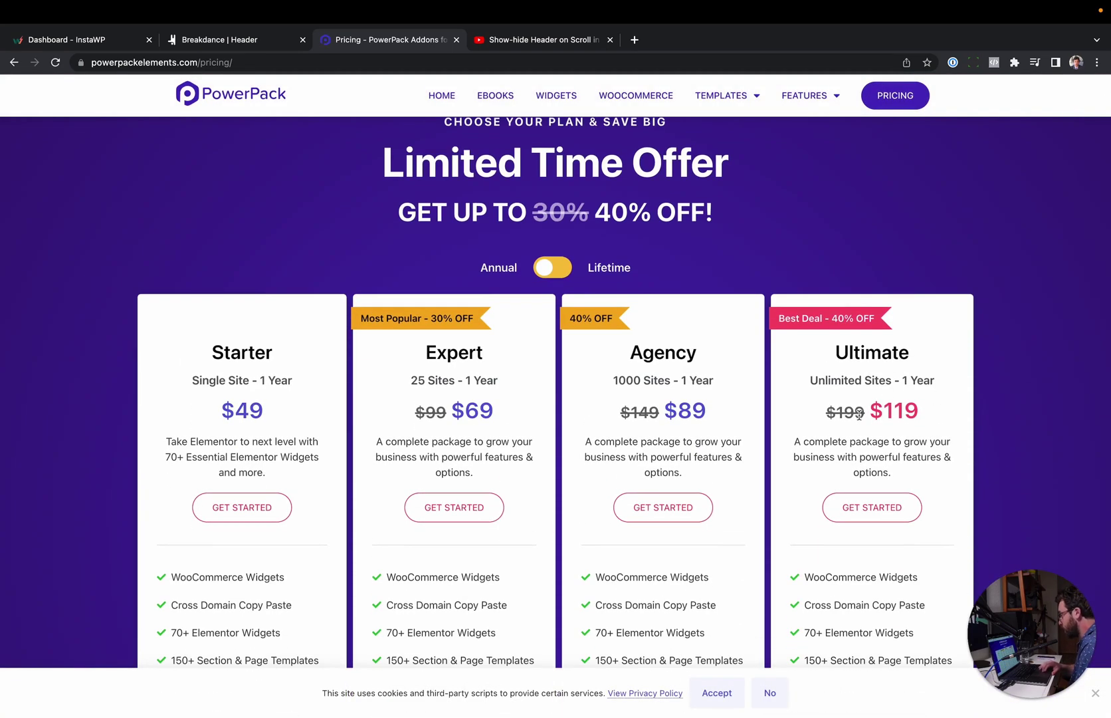
{"action": "left_click", "coordinate": [243, 46]}
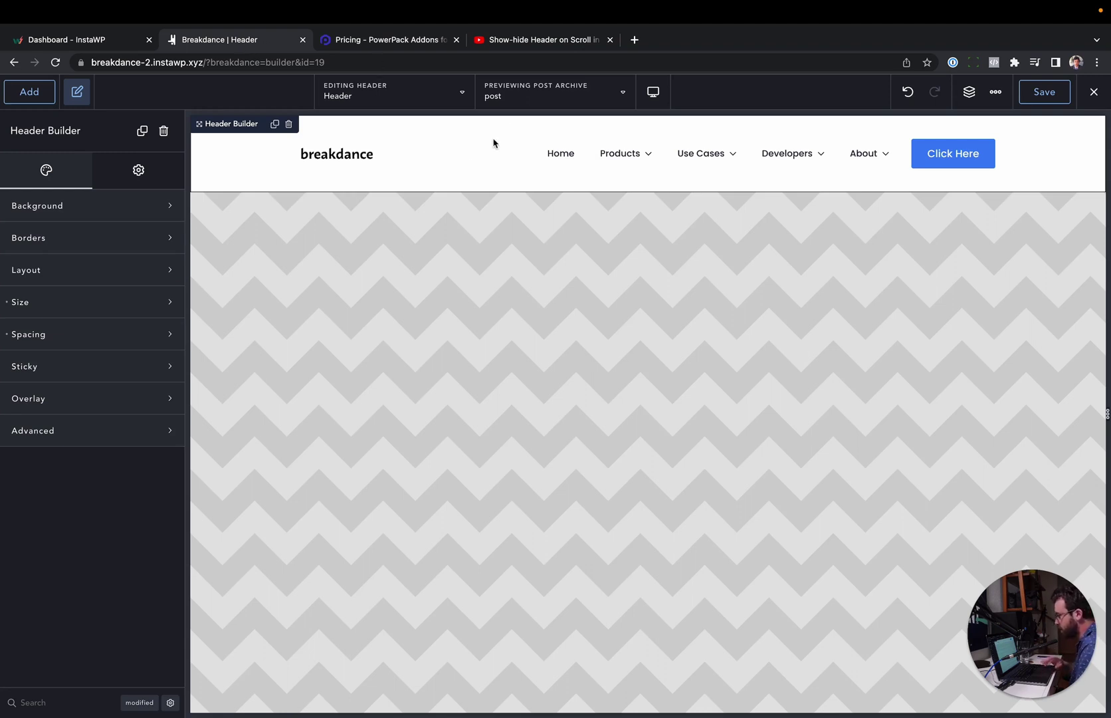
- Enable sticky mode on the Breakdance header
{"action": "scroll", "coordinate": [433, 414], "scroll_direction": "down", "scroll_amount": 5}
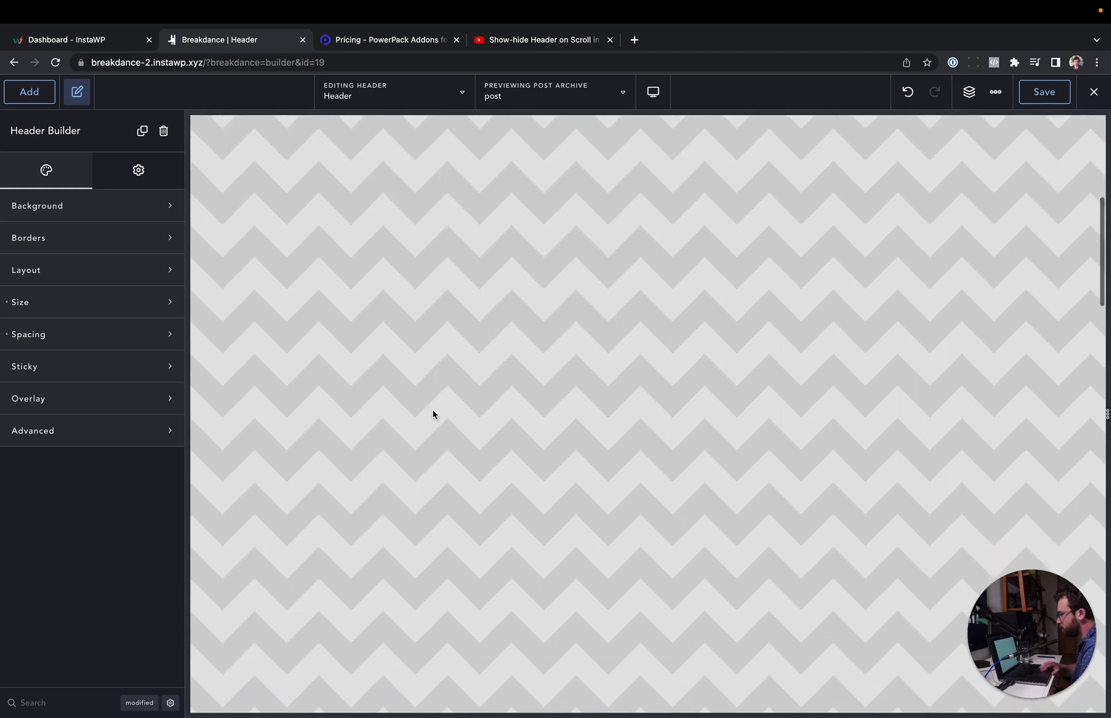
{"action": "scroll", "coordinate": [433, 414], "scroll_direction": "up", "scroll_amount": 5}
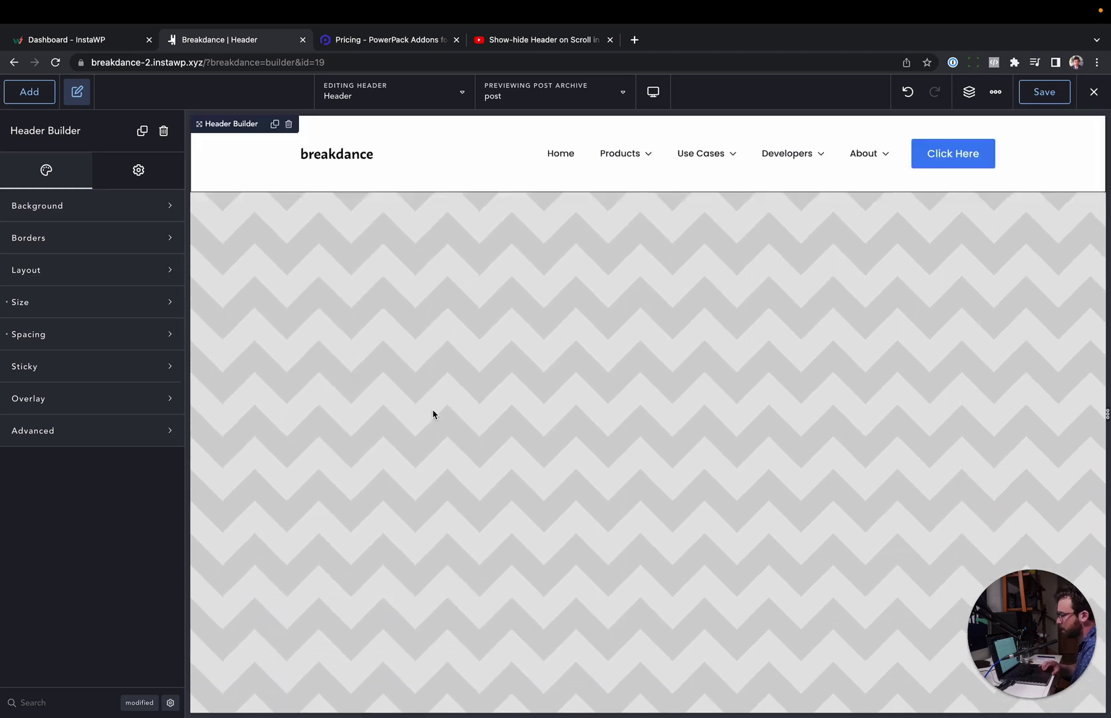
{"action": "left_click", "coordinate": [143, 366]}
{"action": "left_click", "coordinate": [154, 404]}
- Give the sticky header a minimum height of 80 px and bring up its Scroll Behavior settings
{"action": "scroll", "coordinate": [436, 431], "scroll_direction": "down", "scroll_amount": 5}
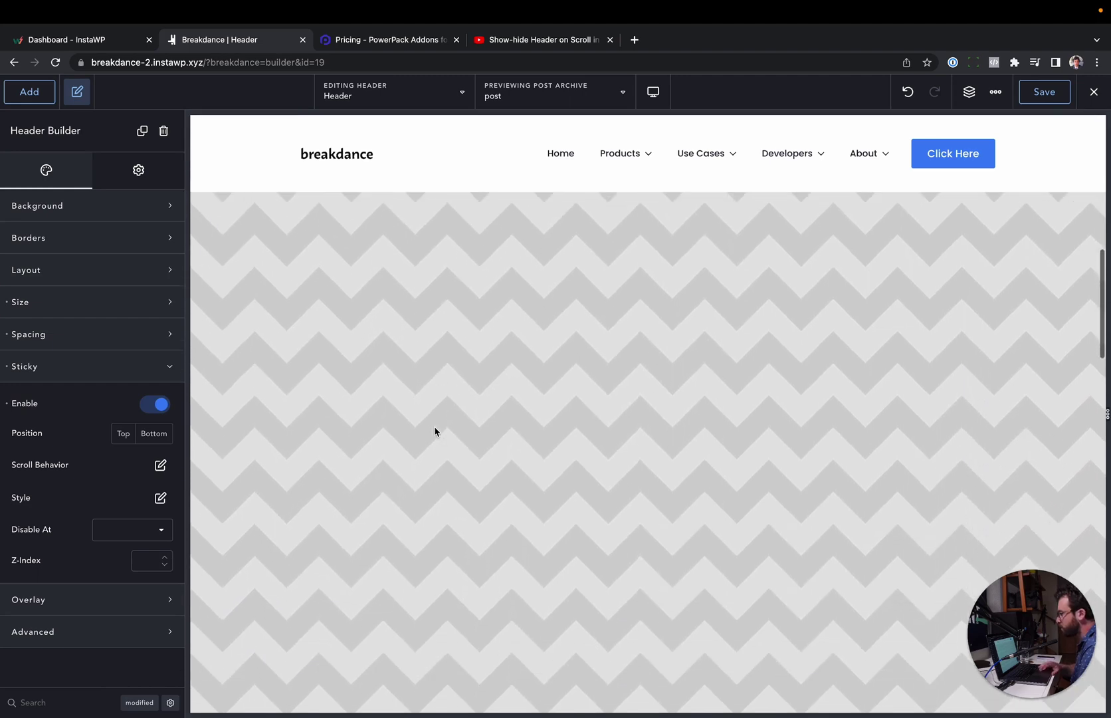
{"action": "scroll", "coordinate": [435, 431], "scroll_direction": "up", "scroll_amount": 5}
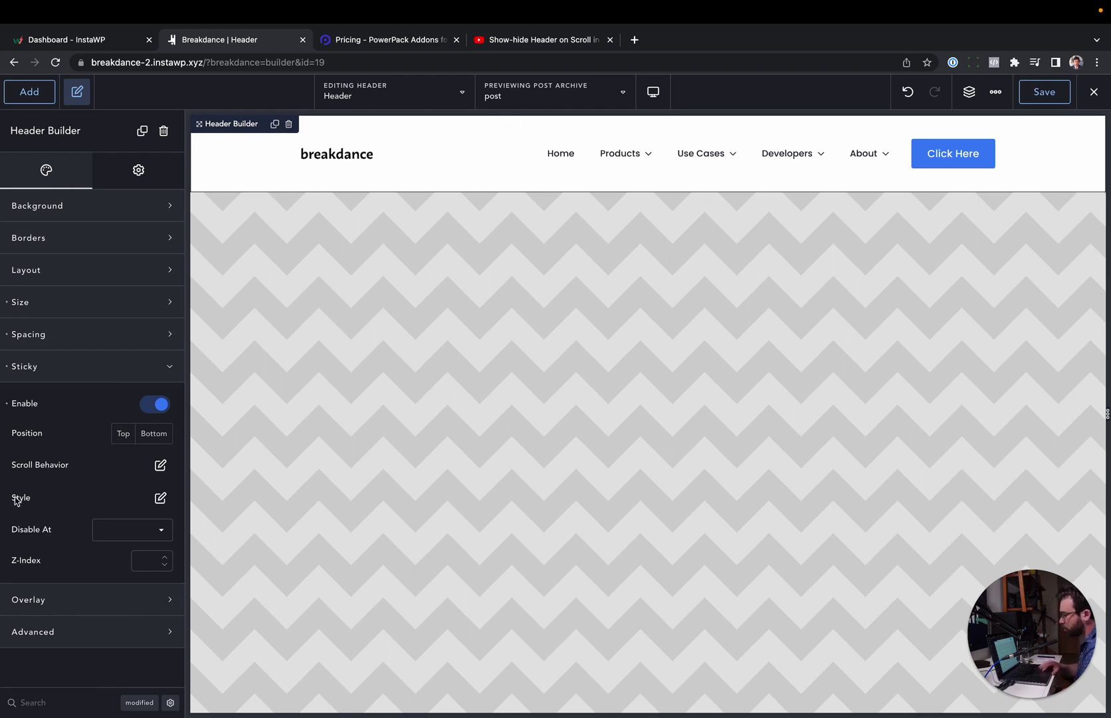
{"action": "left_click", "coordinate": [160, 498]}
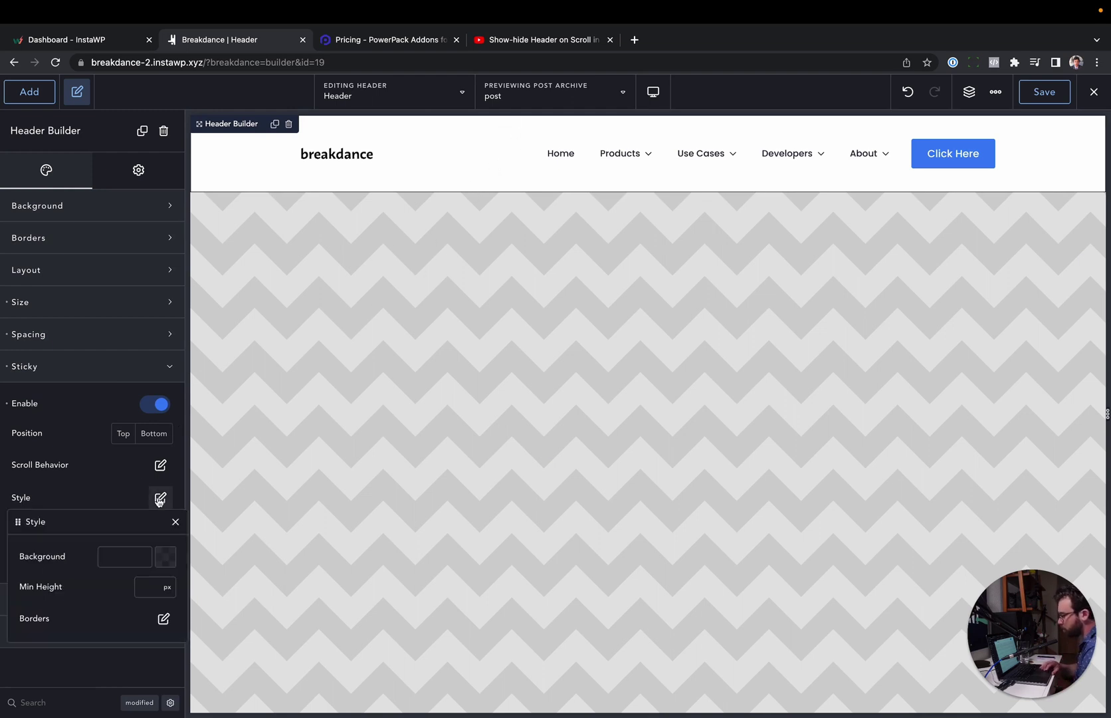
{"action": "left_click", "coordinate": [149, 588]}
{"action": "type", "text": "80"}
{"action": "scroll", "coordinate": [427, 456], "scroll_direction": "down", "scroll_amount": 3}
{"action": "scroll", "coordinate": [427, 456], "scroll_direction": "up", "scroll_amount": 3}
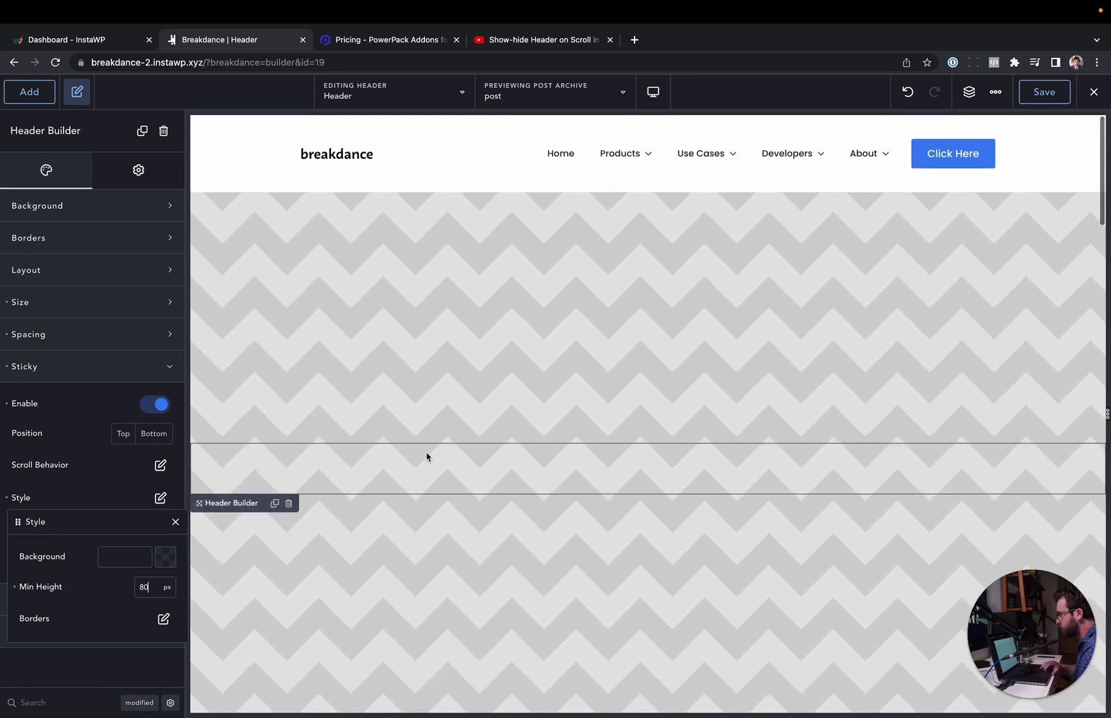
{"action": "left_click", "coordinate": [175, 521]}
{"action": "left_click", "coordinate": [160, 466]}
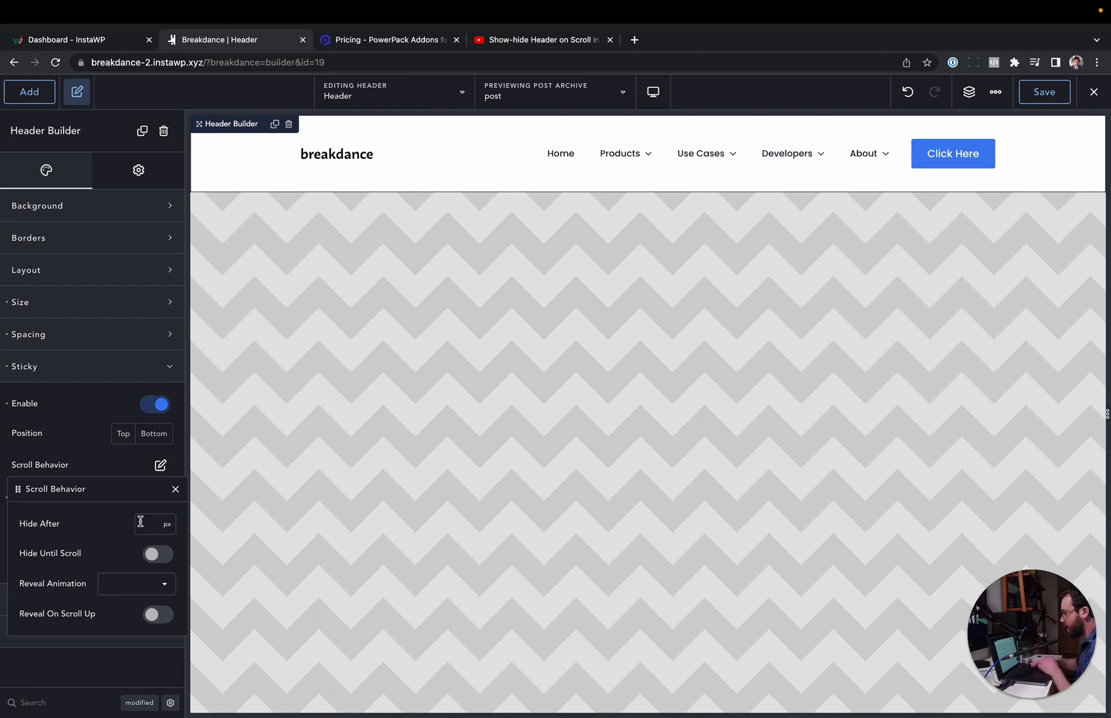
- Make the sticky header hide after 200 px of scrolling
{"action": "left_click", "coordinate": [140, 524]}
{"action": "type", "text": "200"}
{"action": "scroll", "coordinate": [519, 439], "scroll_direction": "down", "scroll_amount": 3}
{"action": "scroll", "coordinate": [519, 439], "scroll_direction": "down", "scroll_amount": 2}
{"action": "scroll", "coordinate": [519, 438], "scroll_direction": "up", "scroll_amount": 5}
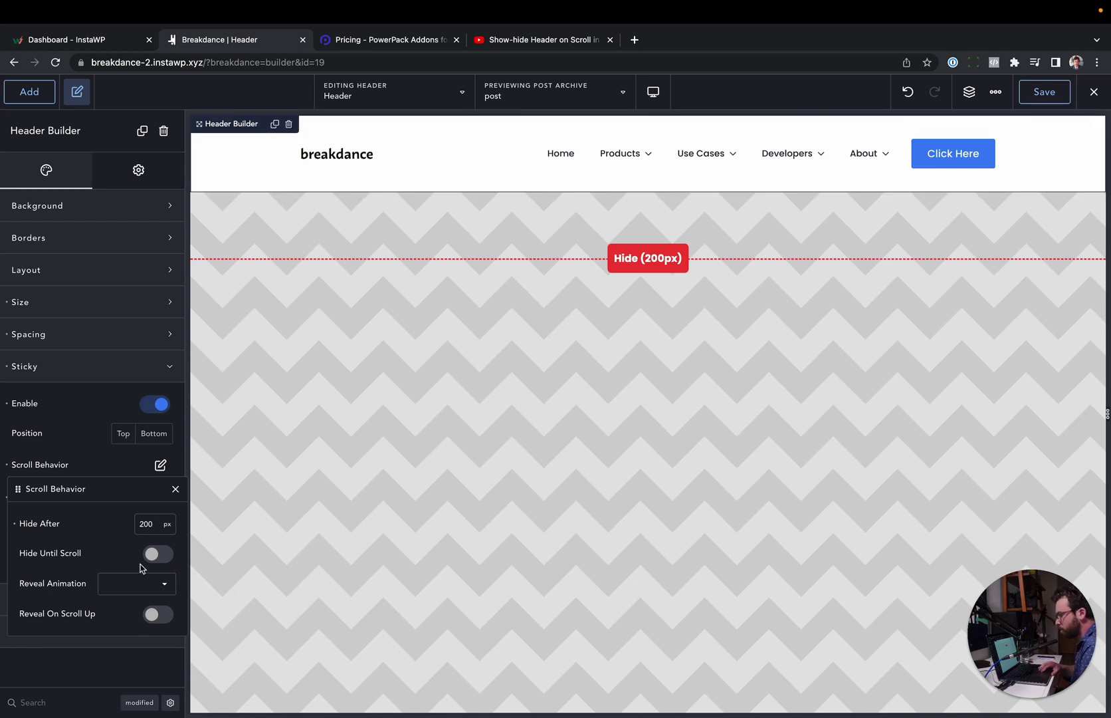
- Enable Reveal On Scroll Up and scroll the canvas to test the header
{"action": "left_click", "coordinate": [155, 622]}
{"action": "scroll", "coordinate": [410, 592], "scroll_direction": "down", "scroll_amount": 5}
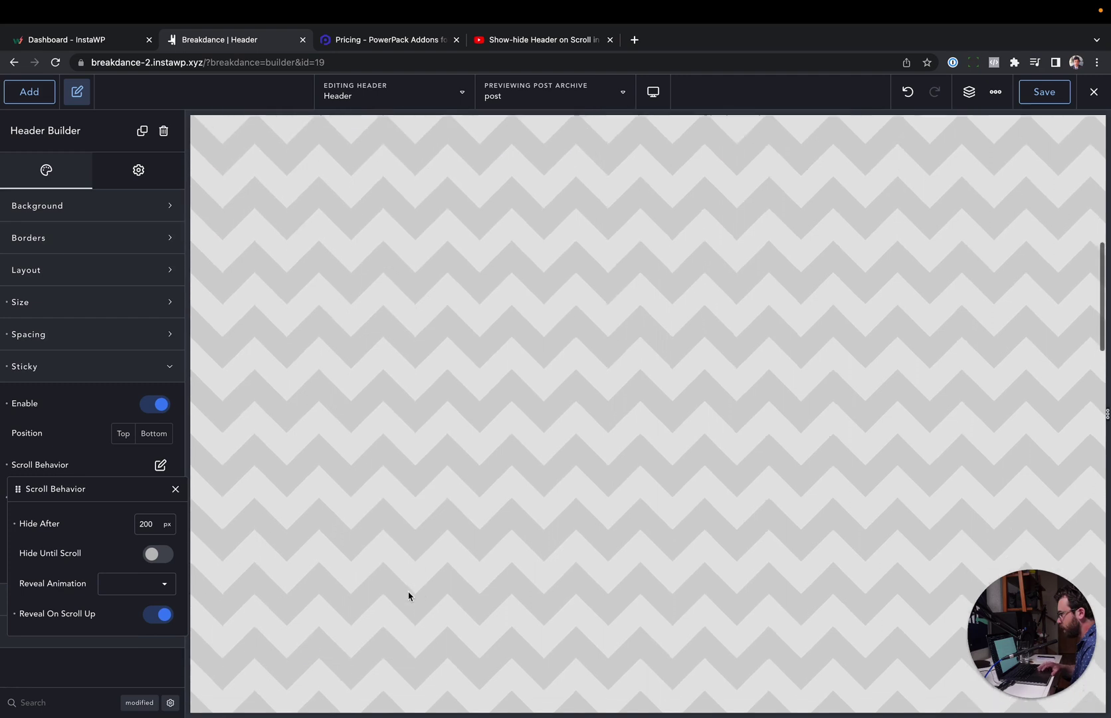
{"action": "scroll", "coordinate": [408, 596], "scroll_direction": "up", "scroll_amount": 2}
{"action": "scroll", "coordinate": [409, 596], "scroll_direction": "down", "scroll_amount": 3}
{"action": "scroll", "coordinate": [409, 596], "scroll_direction": "up", "scroll_amount": 4}
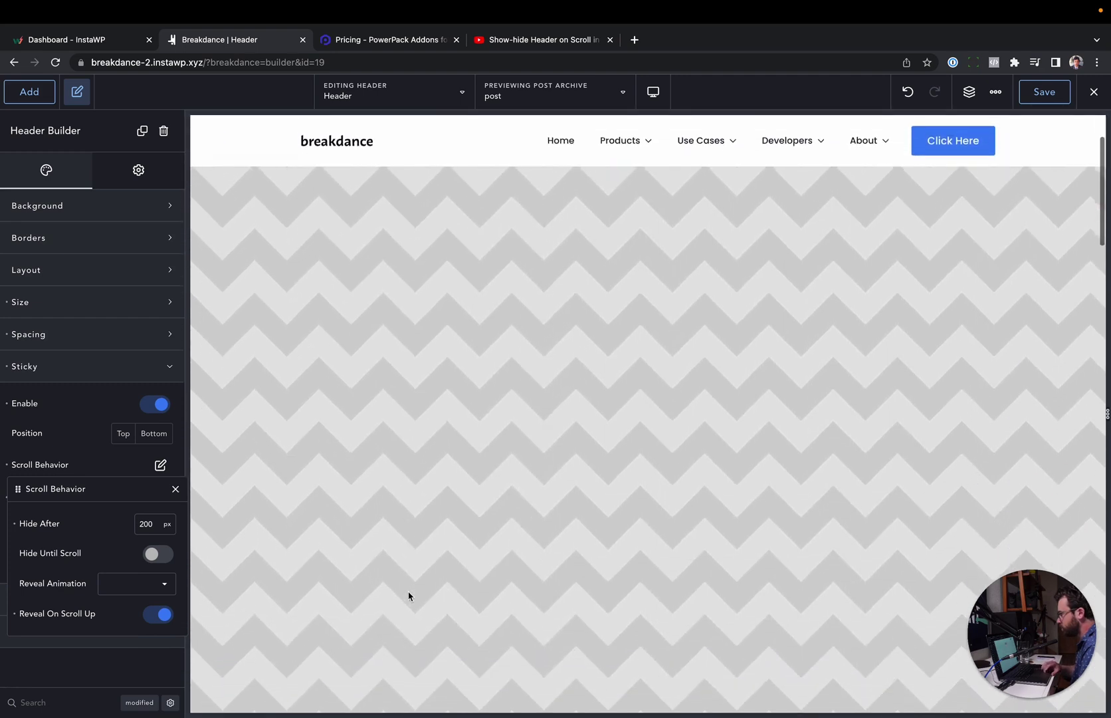
{"action": "scroll", "coordinate": [408, 596], "scroll_direction": "down", "scroll_amount": 3}
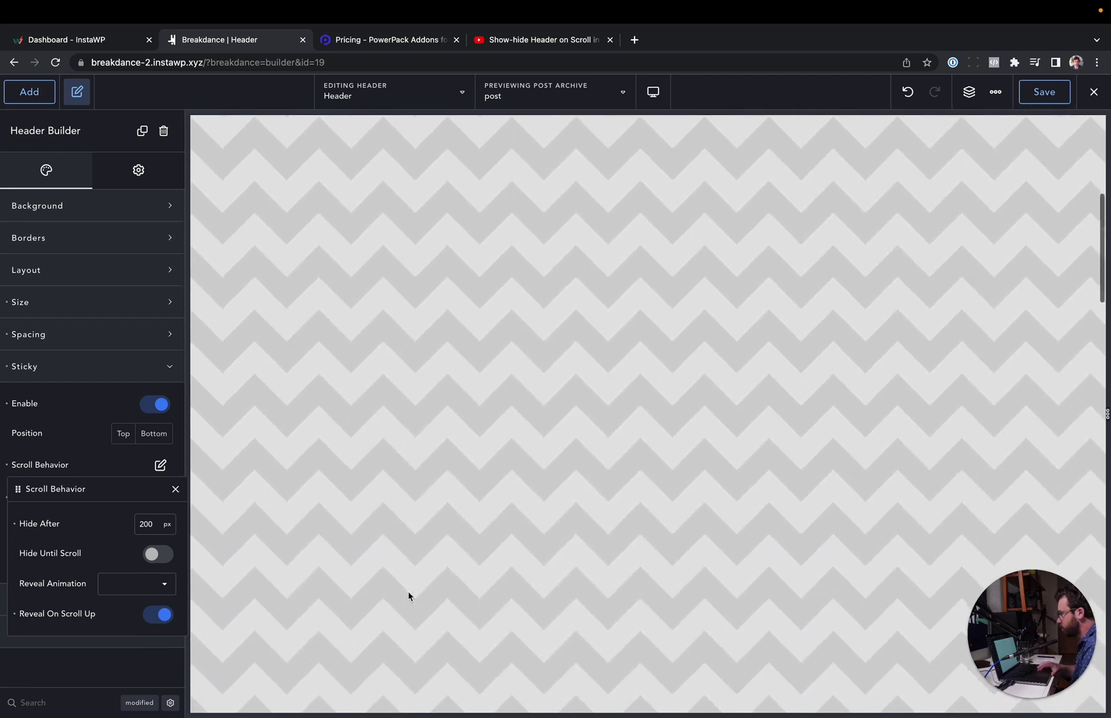
{"action": "scroll", "coordinate": [408, 596], "scroll_direction": "up", "scroll_amount": 1}
{"action": "scroll", "coordinate": [409, 596], "scroll_direction": "up", "scroll_amount": 2}
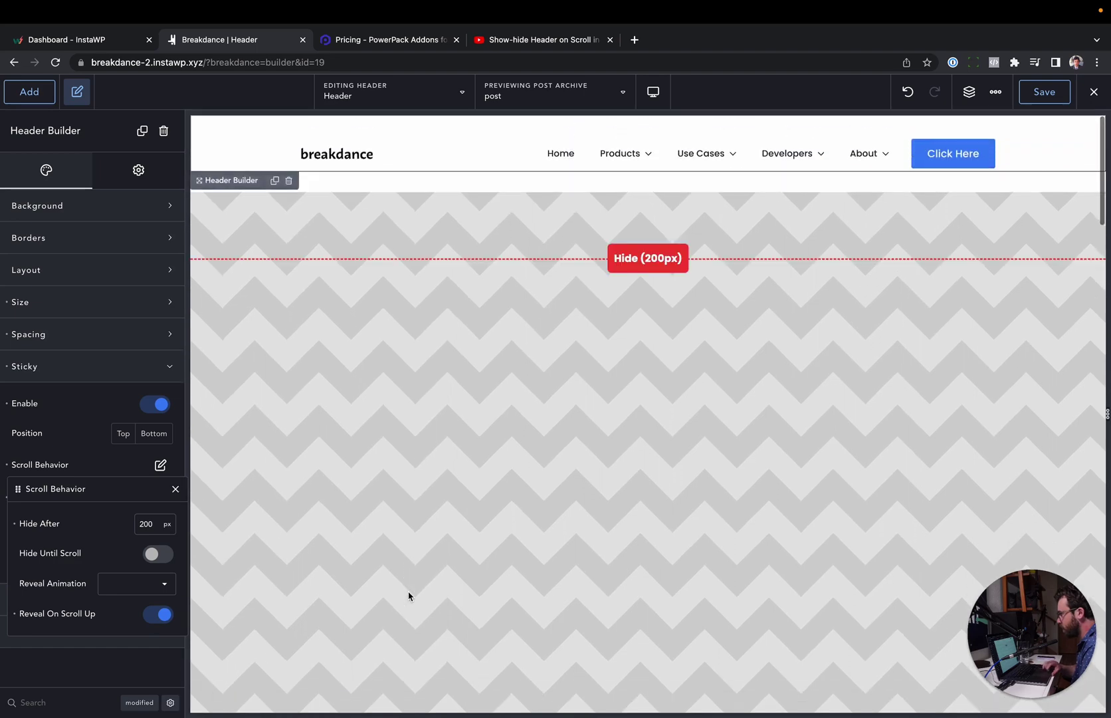
{"action": "left_click", "coordinate": [513, 44]}
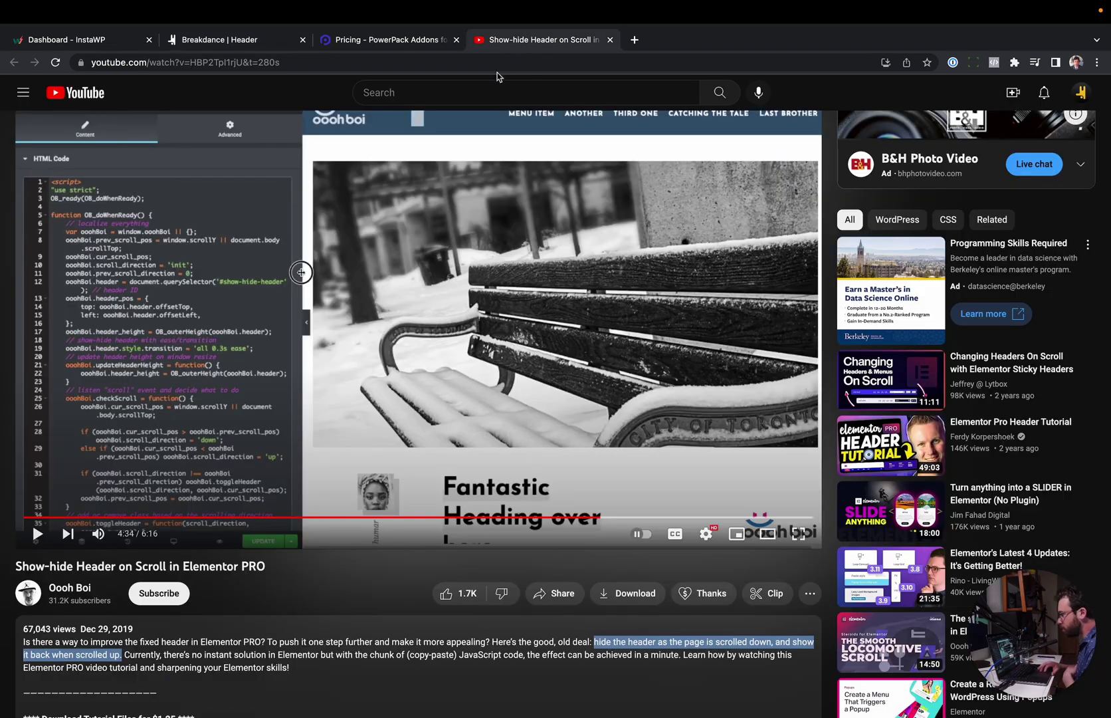
{"action": "left_click", "coordinate": [185, 339]}
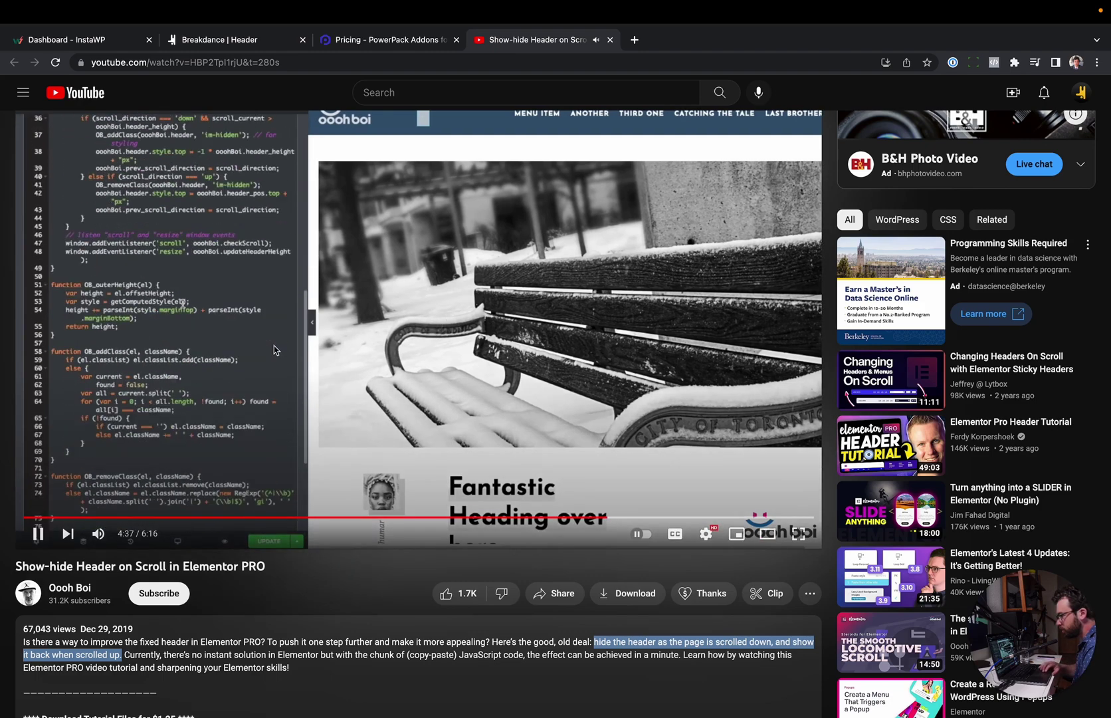
{"action": "key", "text": "space"}
{"action": "scroll", "coordinate": [352, 614], "scroll_direction": "down", "scroll_amount": 3}
{"action": "scroll", "coordinate": [352, 614], "scroll_direction": "down", "scroll_amount": 2}
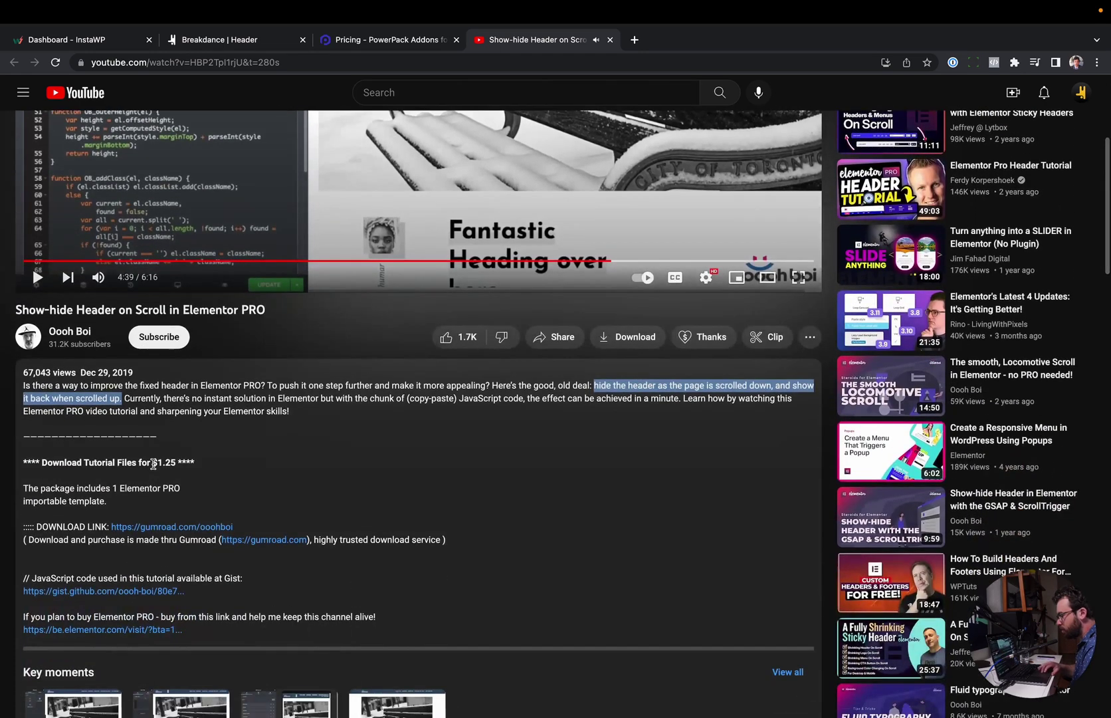
{"action": "left_click_drag", "start_coordinate": [152, 463], "coordinate": [172, 464]}
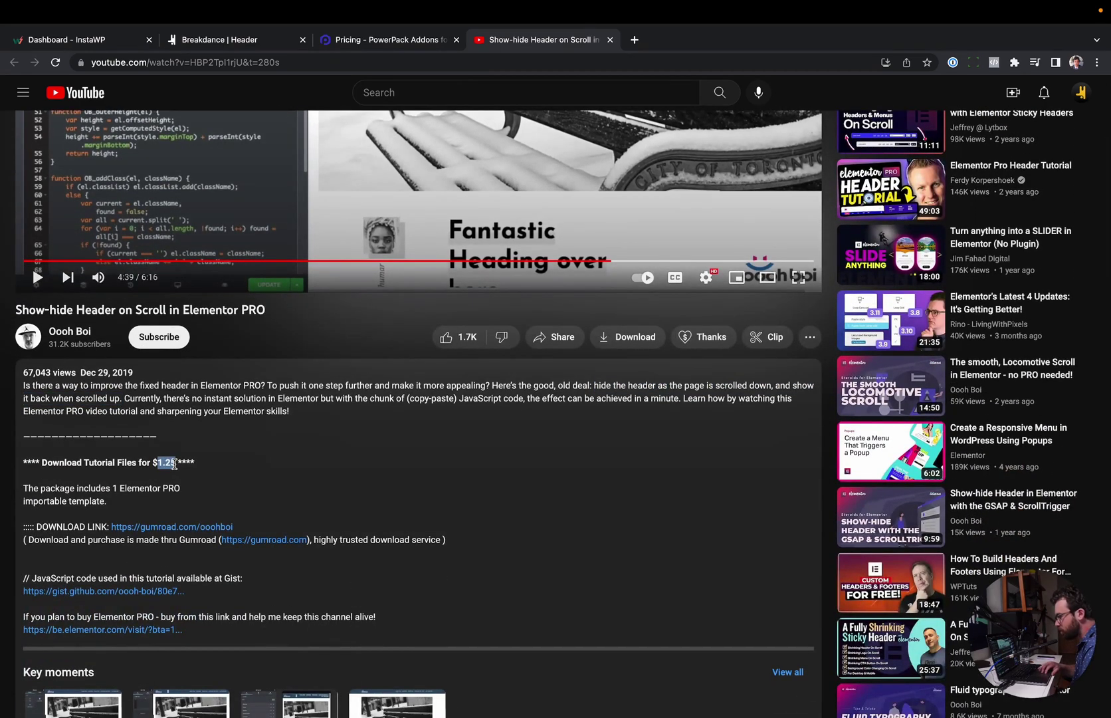
{"action": "left_click", "coordinate": [265, 45]}
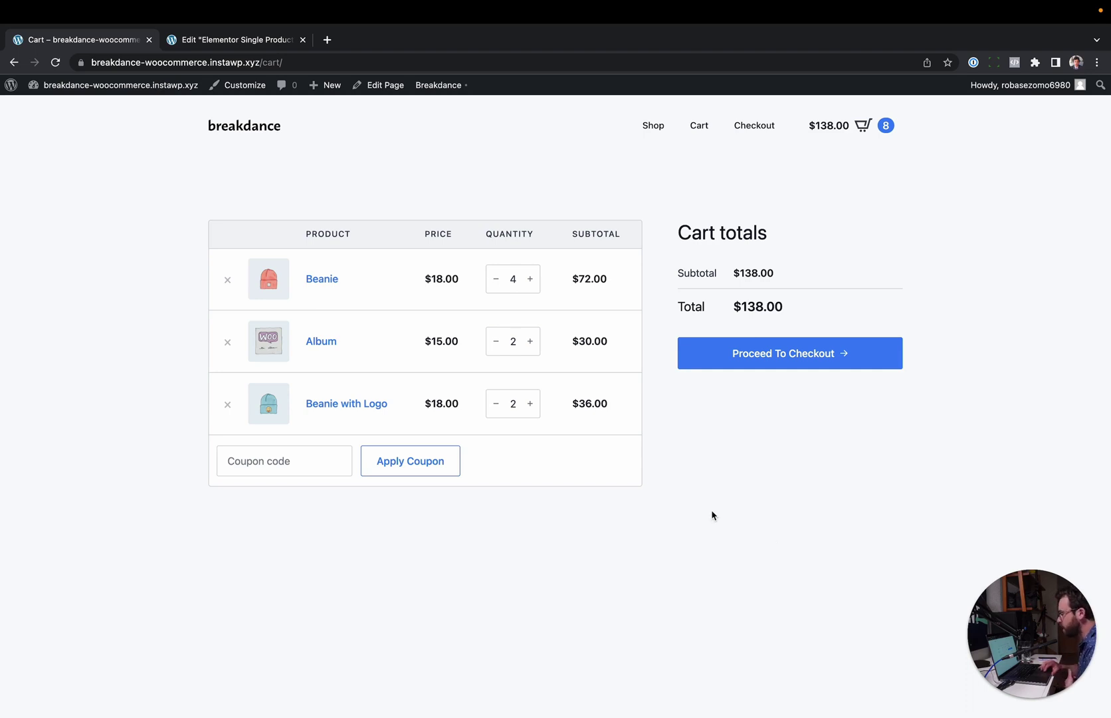
{"action": "left_click", "coordinate": [258, 48]}
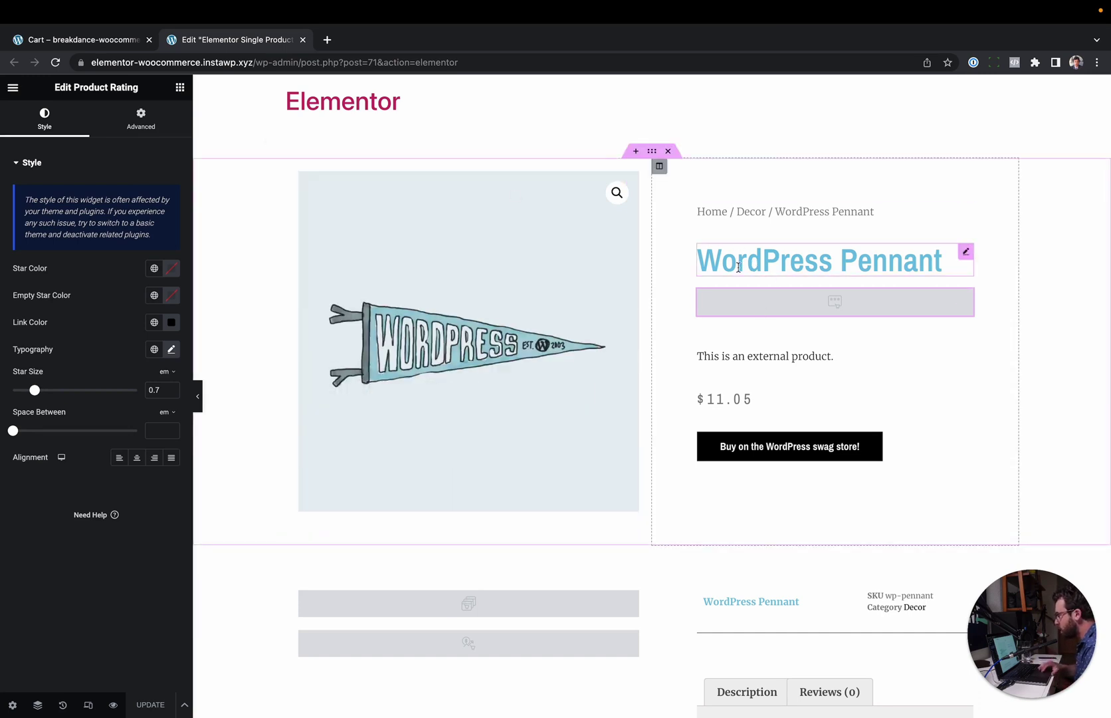
{"action": "left_click_drag", "start_coordinate": [24, 196], "coordinate": [30, 234]}
{"action": "left_click", "coordinate": [48, 211]}
{"action": "left_click", "coordinate": [30, 234]}
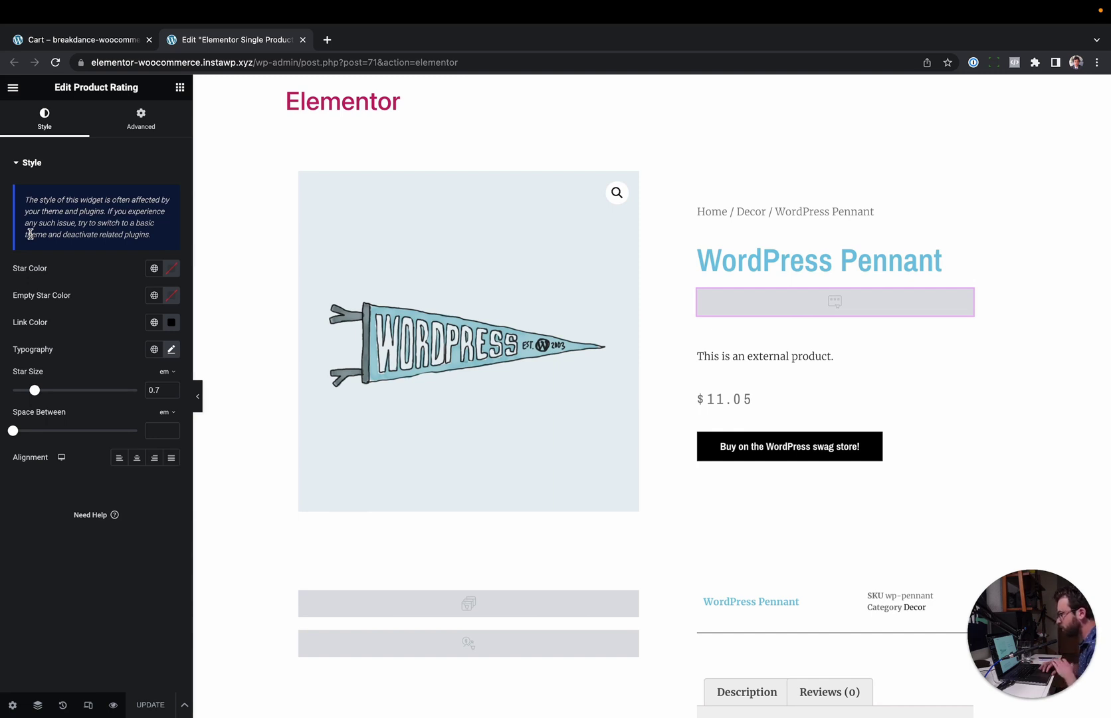
{"action": "left_click", "coordinate": [80, 44]}
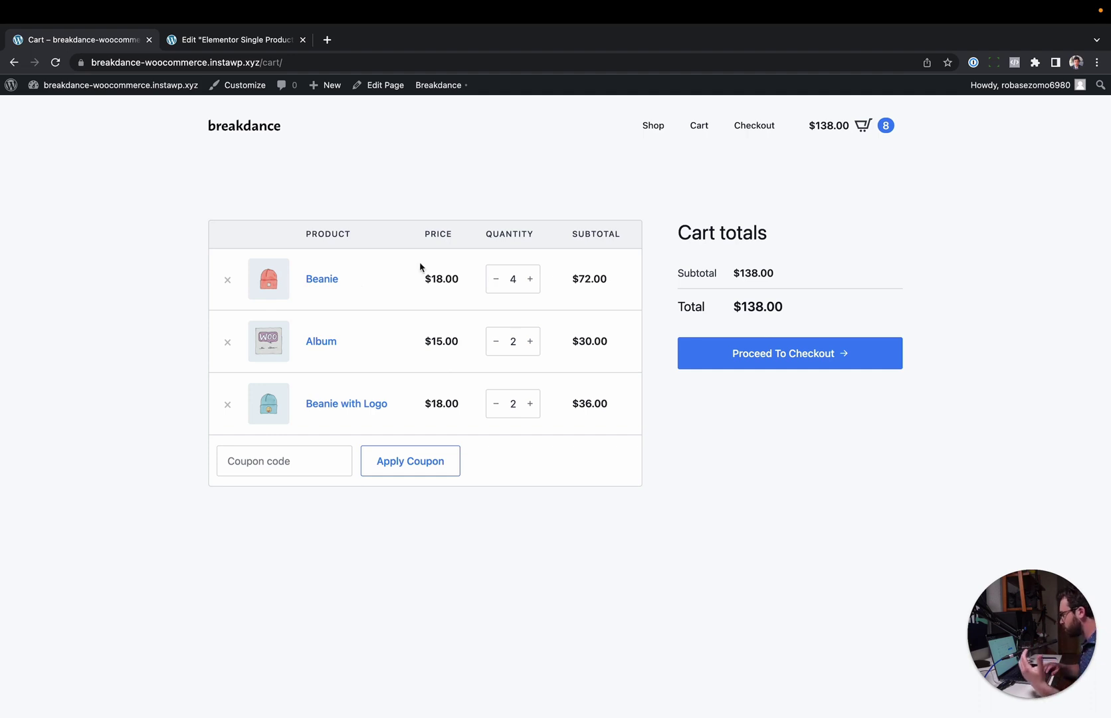
- Go to the Shop page and open Breakdance's Global Styles editor over it
{"action": "left_click", "coordinate": [656, 128]}
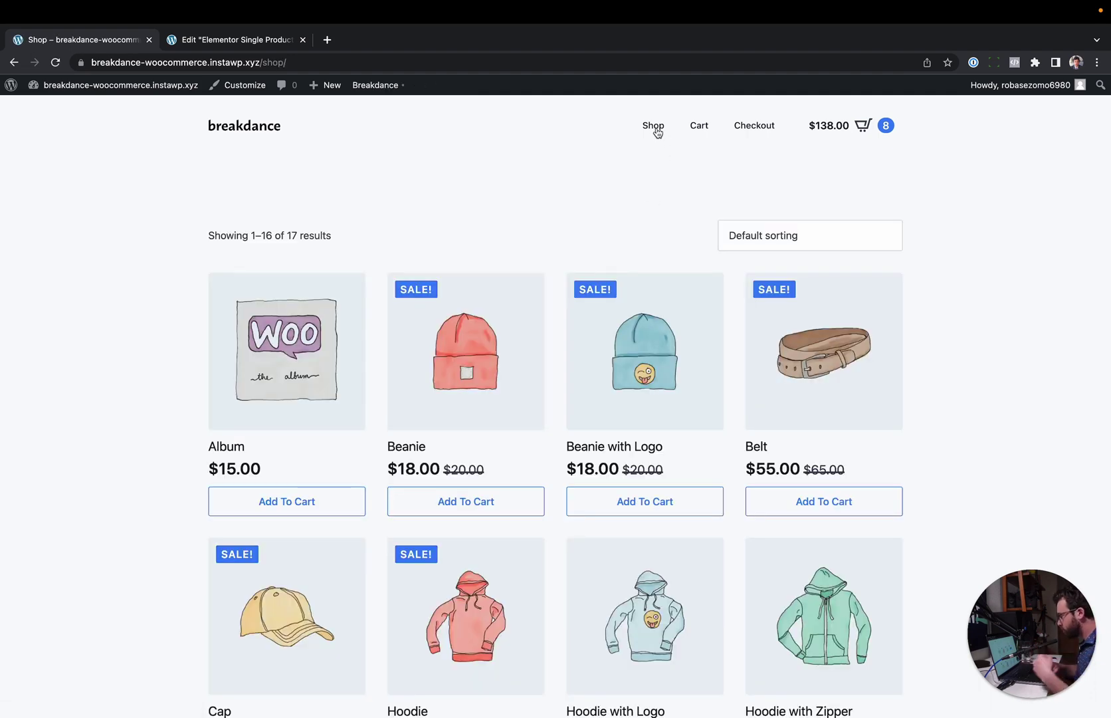
{"action": "mouse_move", "coordinate": [380, 90]}
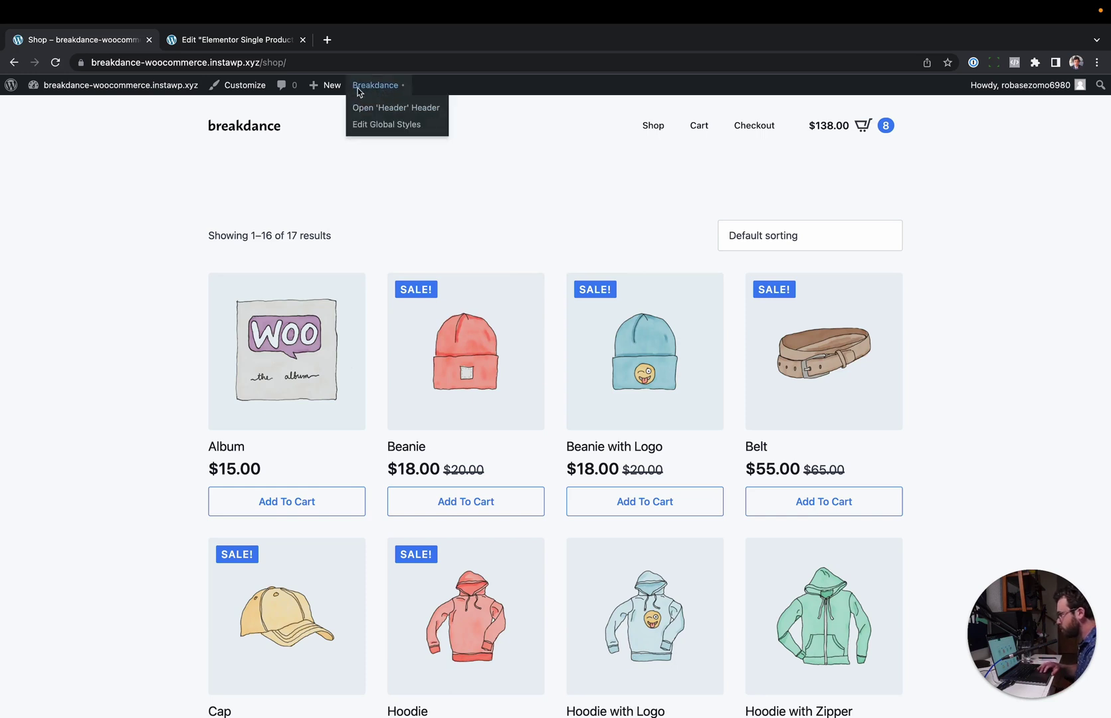
{"action": "left_click", "coordinate": [391, 127]}
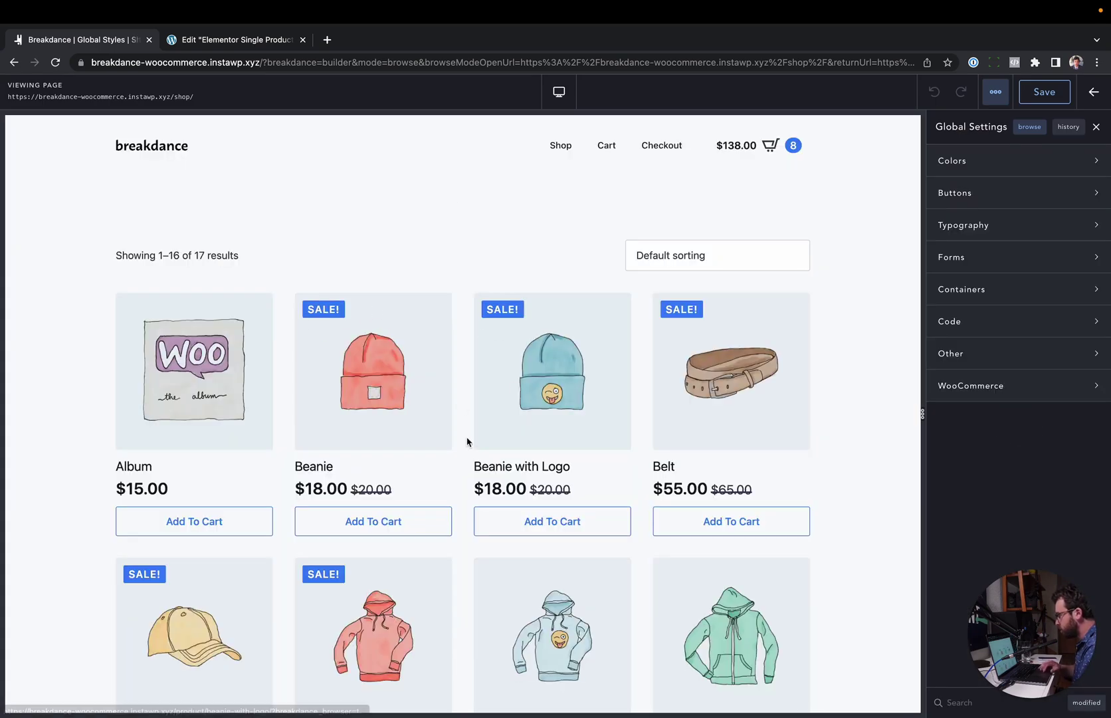
{"action": "scroll", "coordinate": [465, 441], "scroll_direction": "down", "scroll_amount": 10}
{"action": "scroll", "coordinate": [465, 432], "scroll_direction": "up", "scroll_amount": 10}
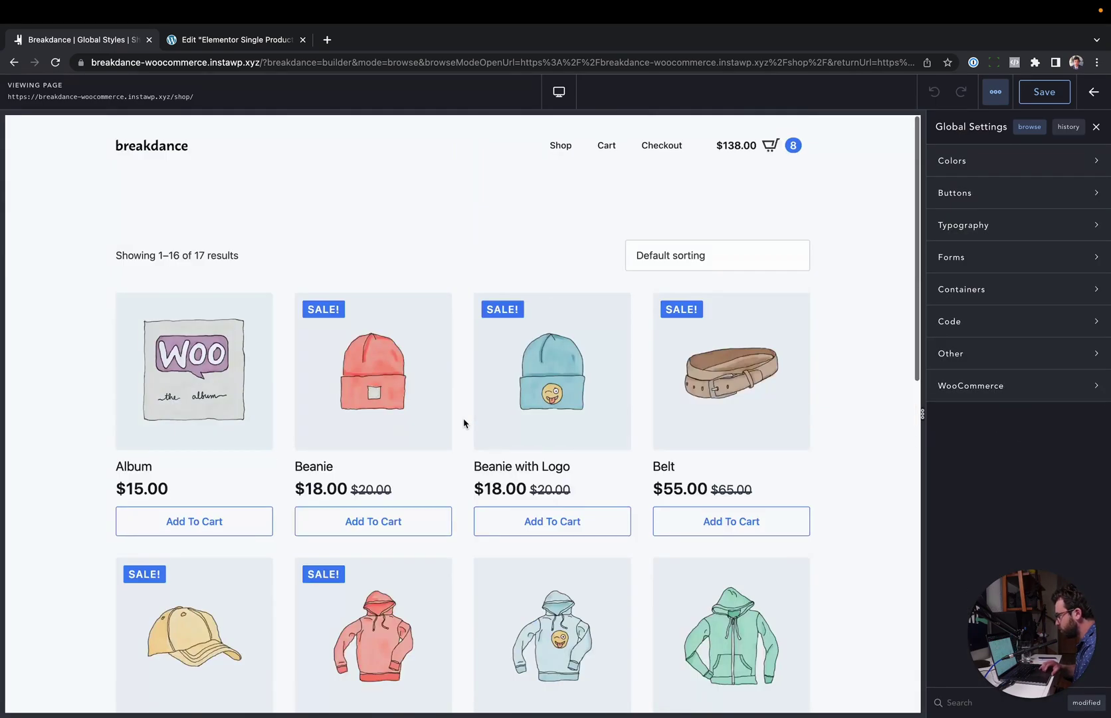
- Set the global Brand color to purple #6026E0FF
{"action": "left_click", "coordinate": [991, 163]}
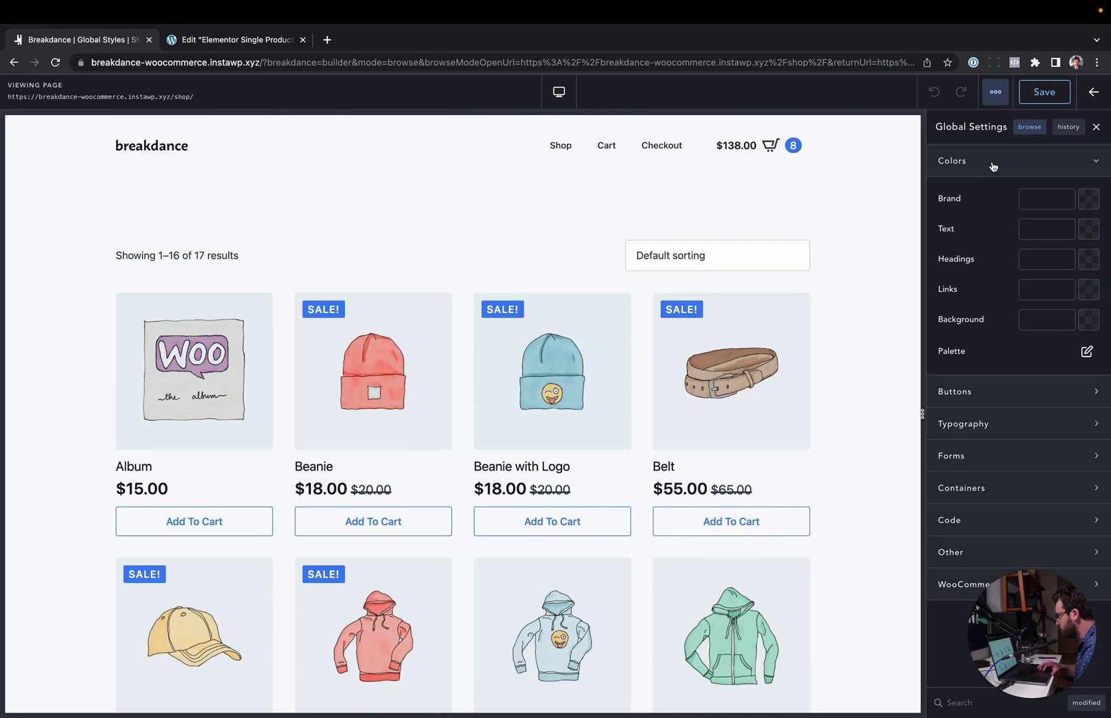
{"action": "left_click", "coordinate": [1085, 203]}
{"action": "left_click", "coordinate": [1069, 261]}
{"action": "left_click", "coordinate": [1077, 250]}
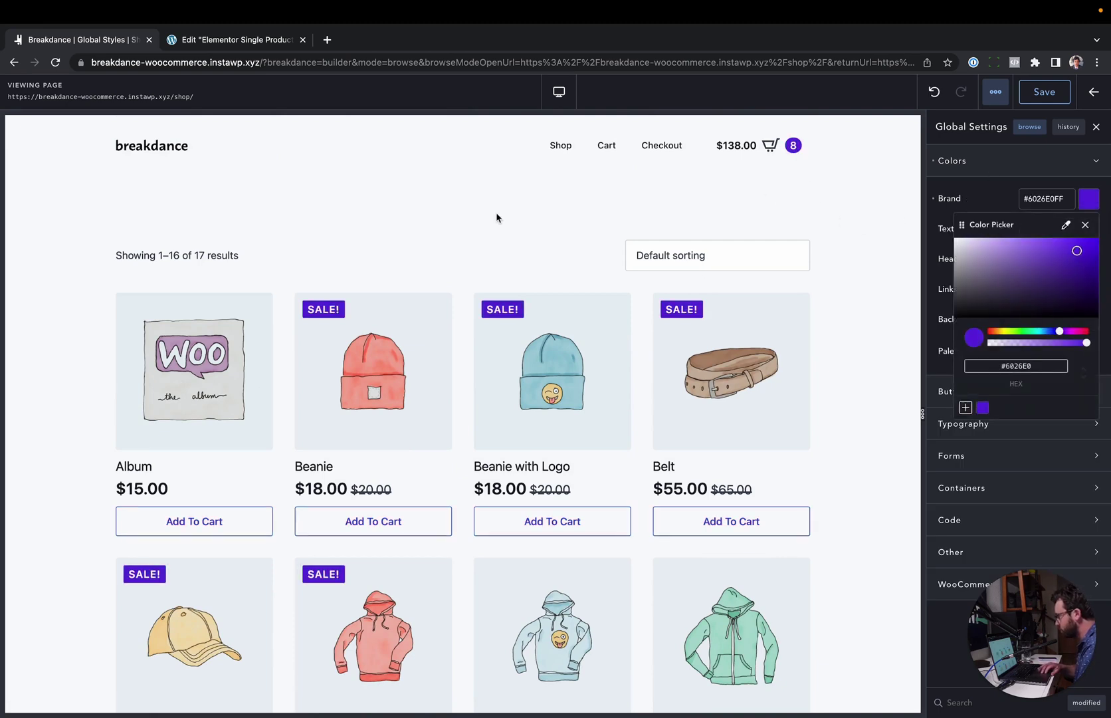
{"action": "left_click", "coordinate": [602, 152]}
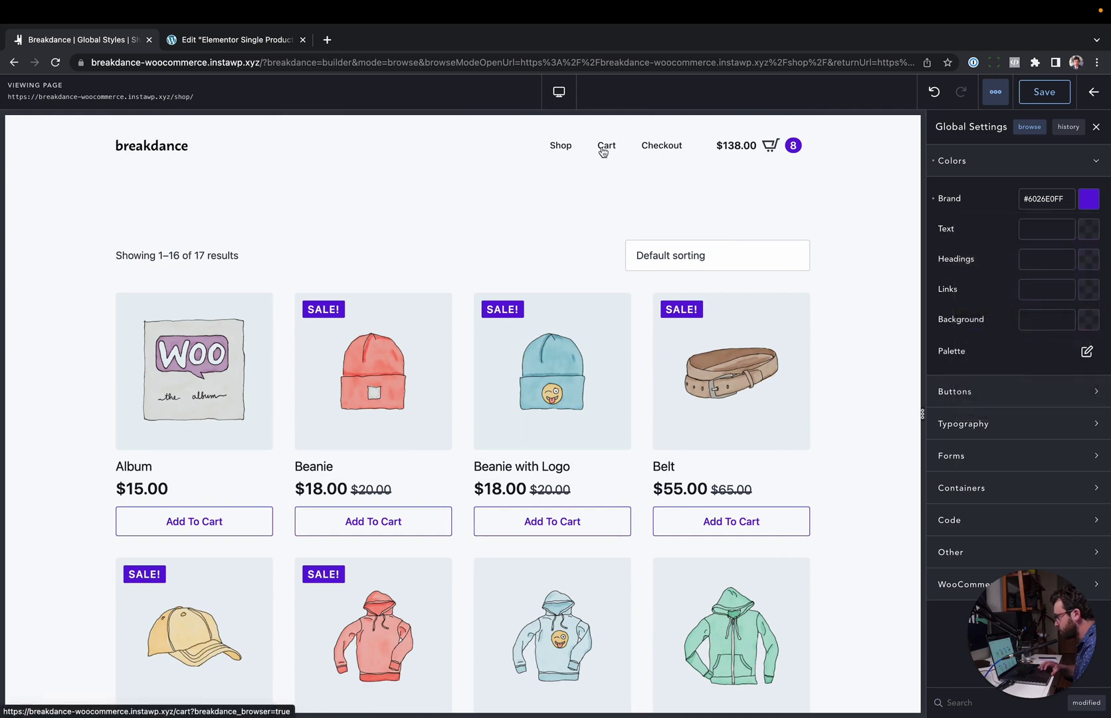
- Preview the Cart page and its mini-cart in the new purple brand color
{"action": "left_click", "coordinate": [602, 151]}
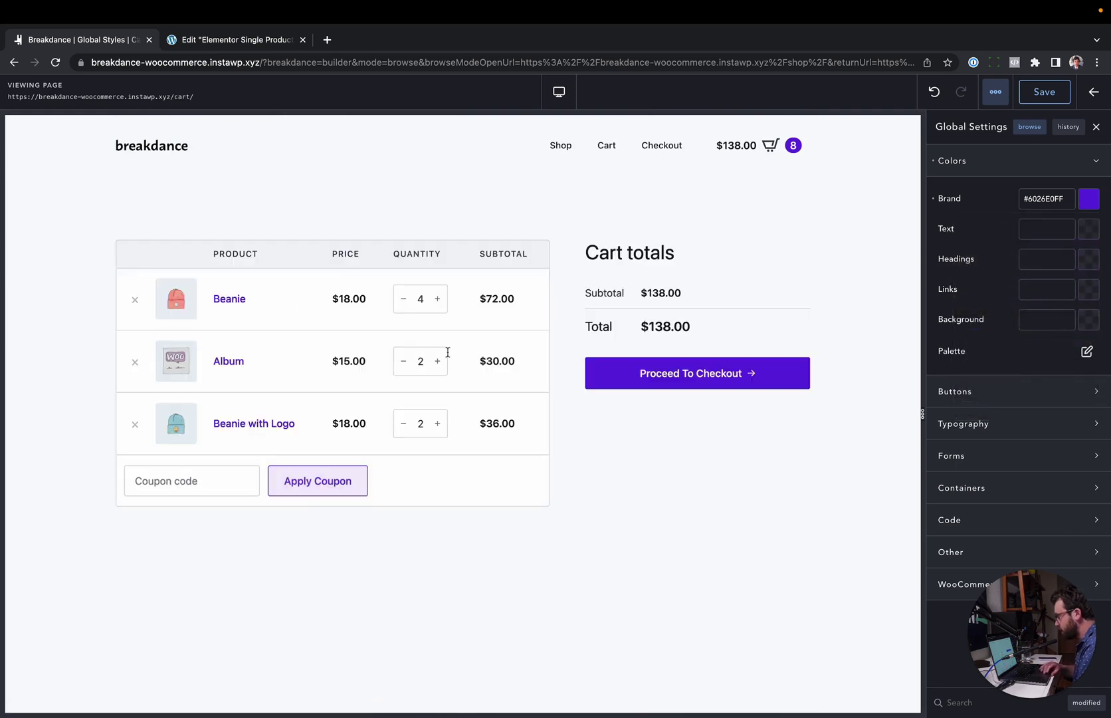
{"action": "left_click", "coordinate": [777, 151]}
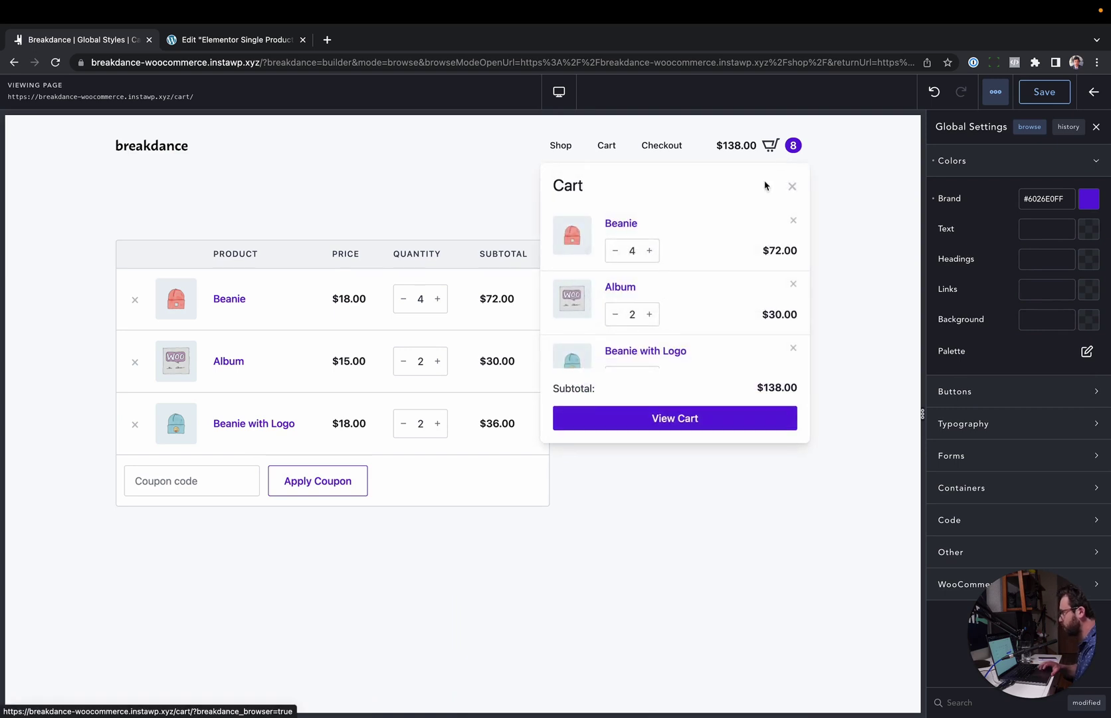
{"action": "scroll", "coordinate": [686, 317], "scroll_direction": "down", "scroll_amount": 2}
{"action": "scroll", "coordinate": [788, 253], "scroll_direction": "up", "scroll_amount": 2}
{"action": "left_click", "coordinate": [873, 236]}
- Set both the global heading font and body font to Antic Slab
{"action": "left_click", "coordinate": [989, 426]}
{"action": "scroll", "coordinate": [1017, 398], "scroll_direction": "down", "scroll_amount": 2}
{"action": "left_click", "coordinate": [1052, 343]}
{"action": "type", "text": "R"}
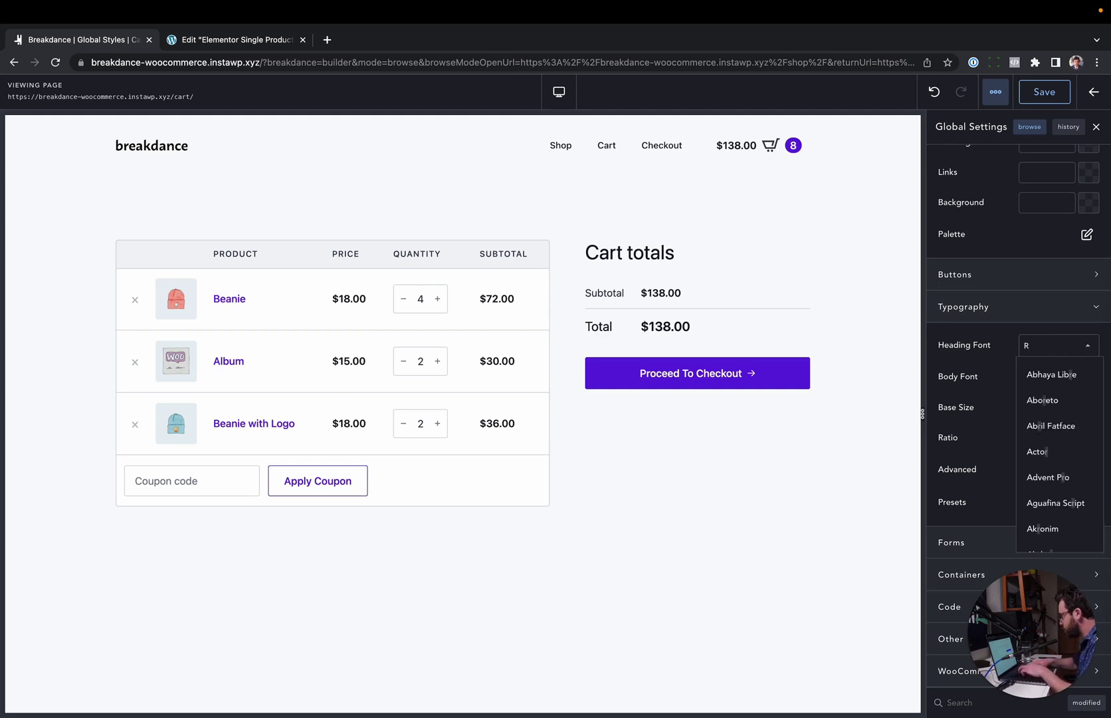
{"action": "type", "text": "antic"}
{"action": "left_click", "coordinate": [1054, 428]}
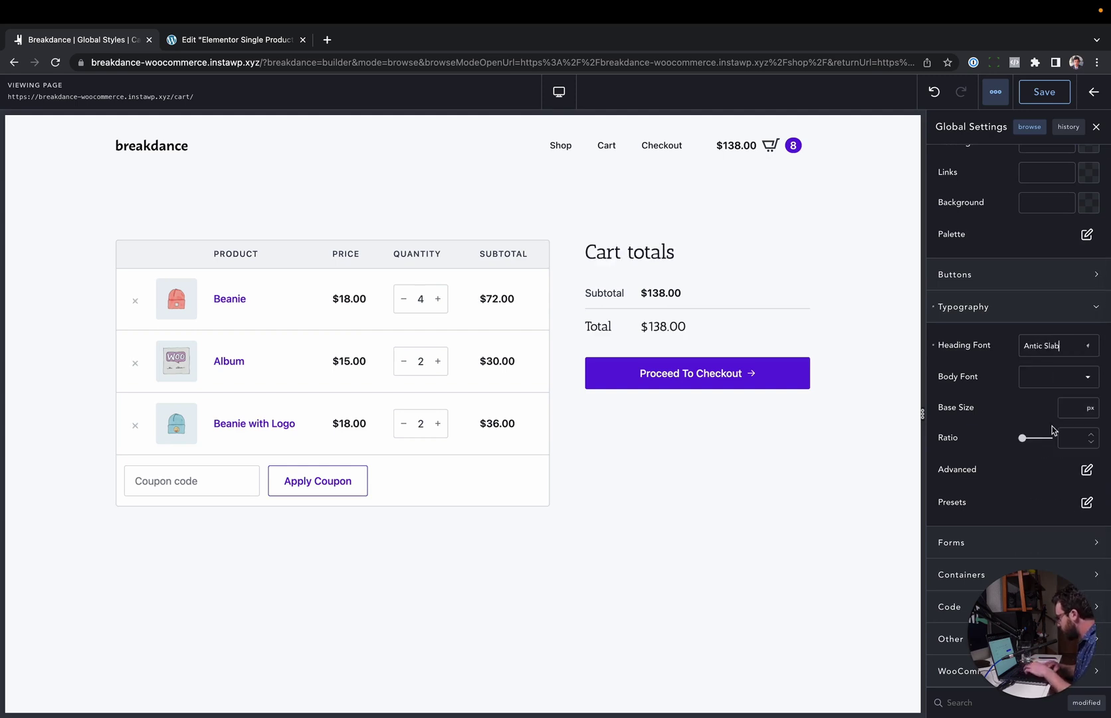
{"action": "left_click", "coordinate": [1042, 385]}
{"action": "type", "text": "antic"}
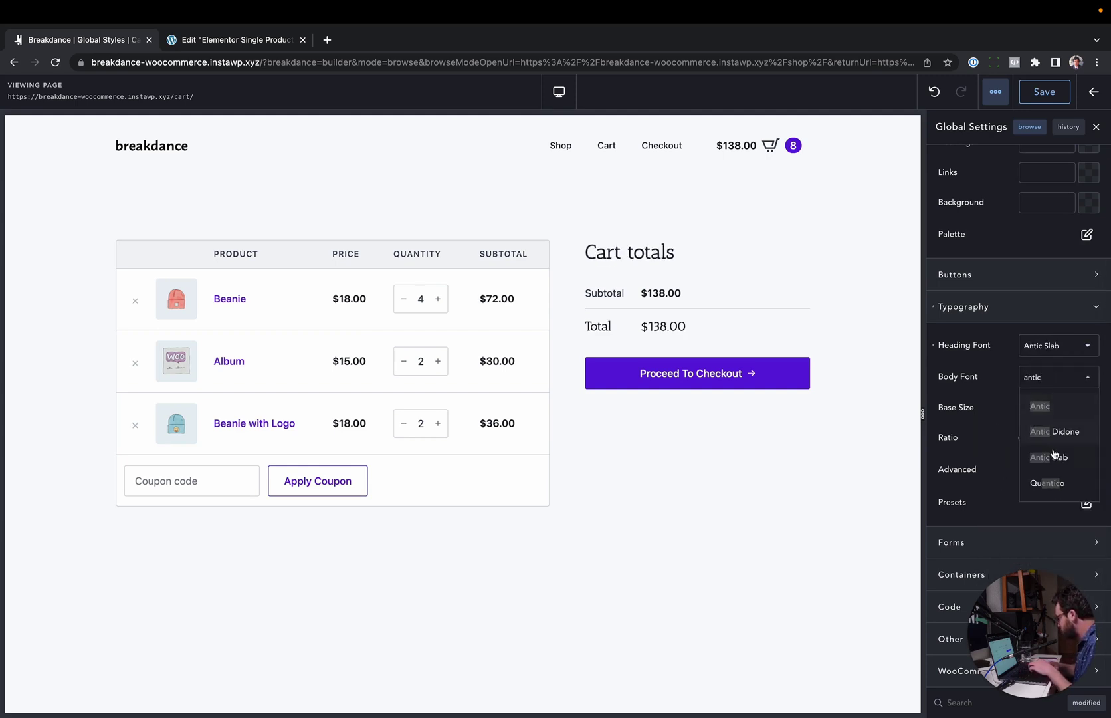
{"action": "left_click", "coordinate": [1055, 458]}
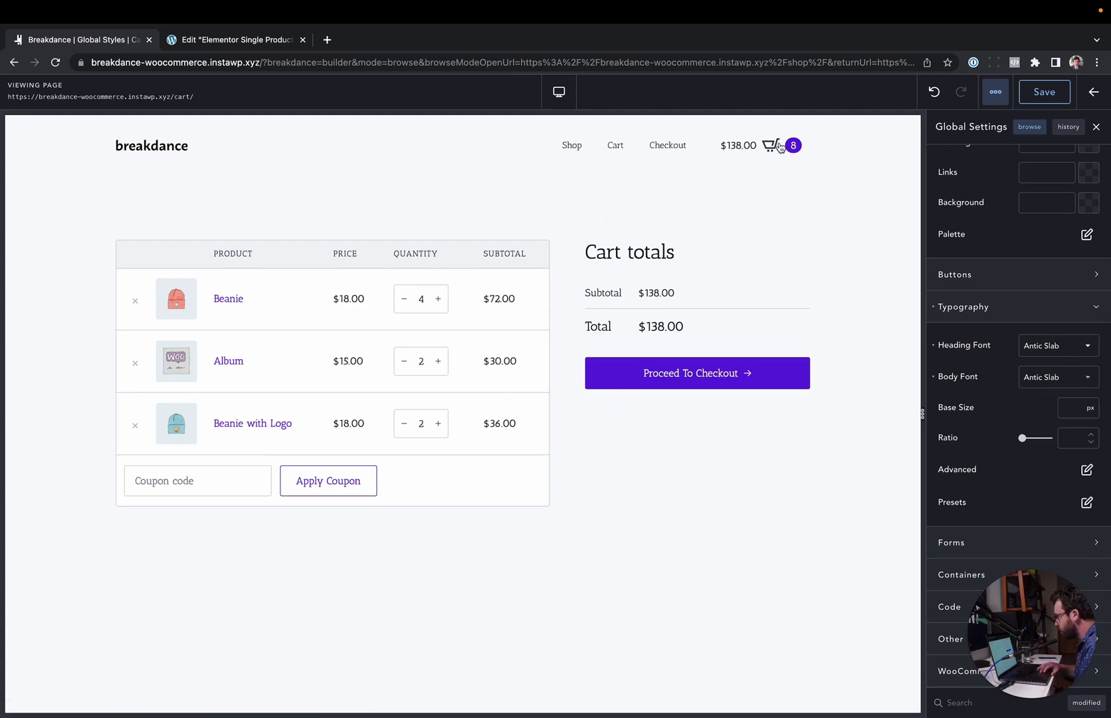
- Preview the Shop, Beanie with Logo product and Checkout pages with the new fonts
{"action": "left_click", "coordinate": [565, 150]}
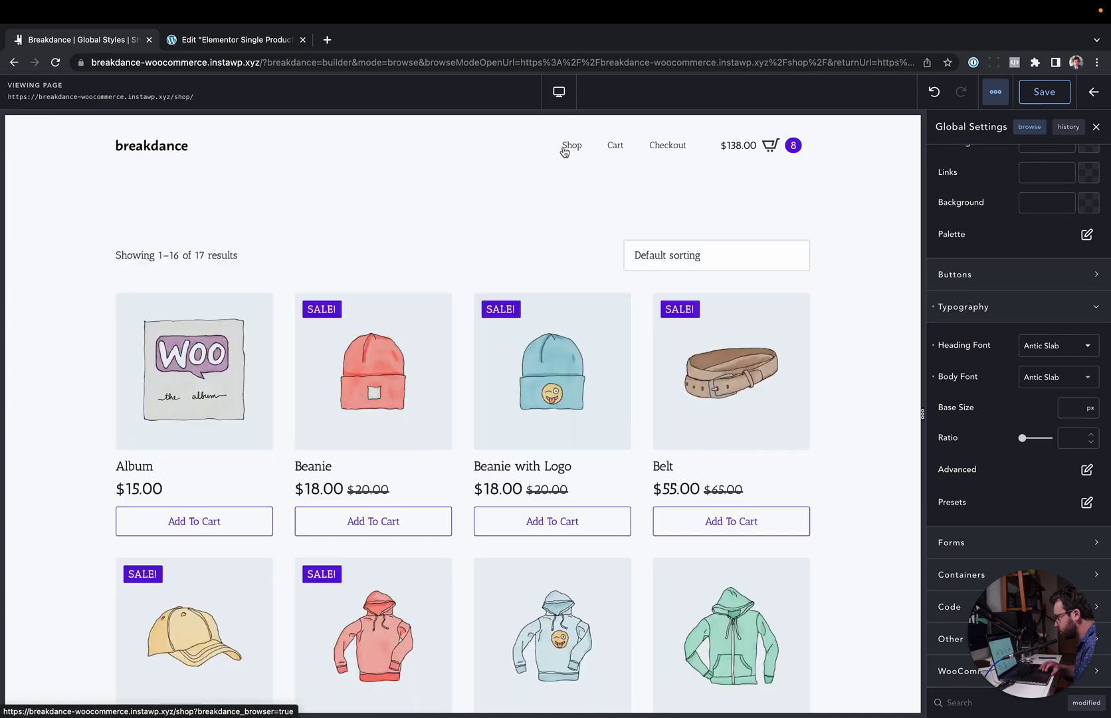
{"action": "left_click", "coordinate": [563, 399]}
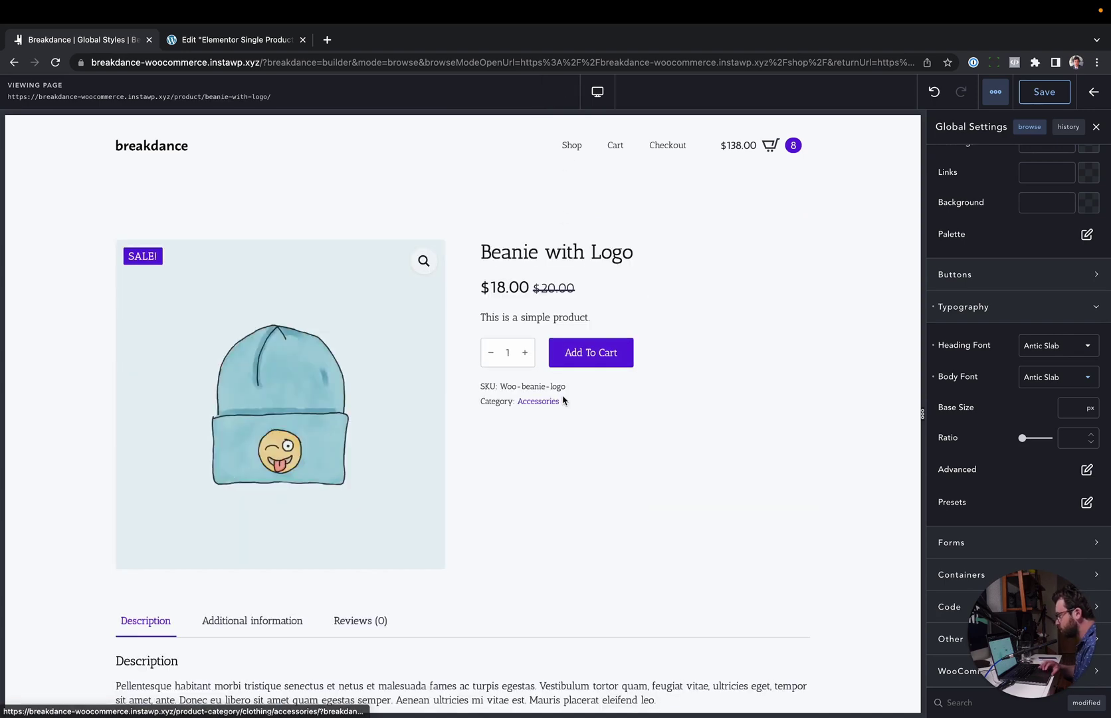
{"action": "left_click", "coordinate": [667, 145]}
{"action": "scroll", "coordinate": [547, 326], "scroll_direction": "down", "scroll_amount": 5}
{"action": "scroll", "coordinate": [547, 327], "scroll_direction": "up", "scroll_amount": 4}
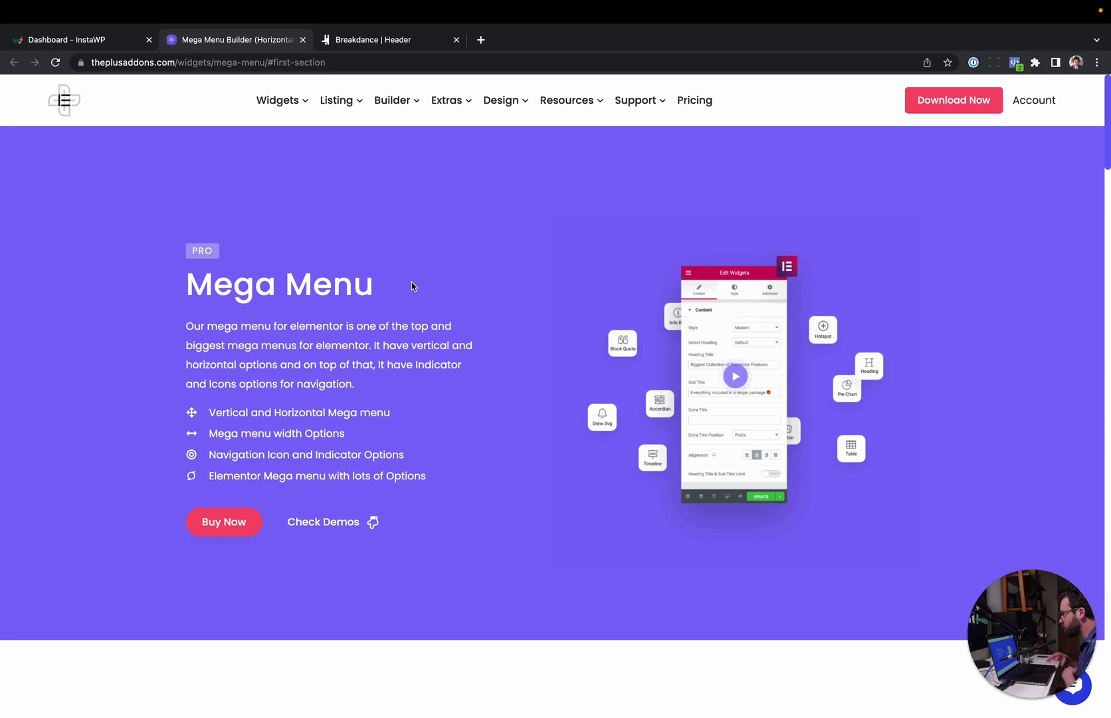
- Check The Plus Addons' pricing ($39, $109, $169 yearly), then close it to return to the Mega Menu page
{"action": "left_click", "coordinate": [369, 41]}
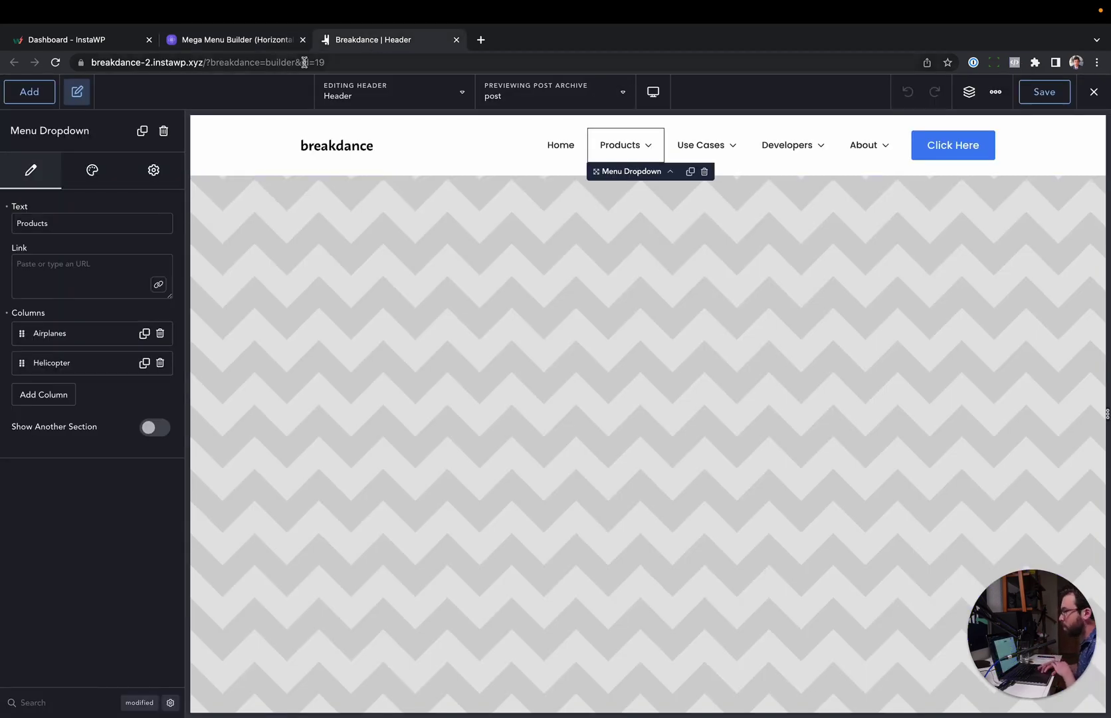
{"action": "left_click", "coordinate": [241, 39]}
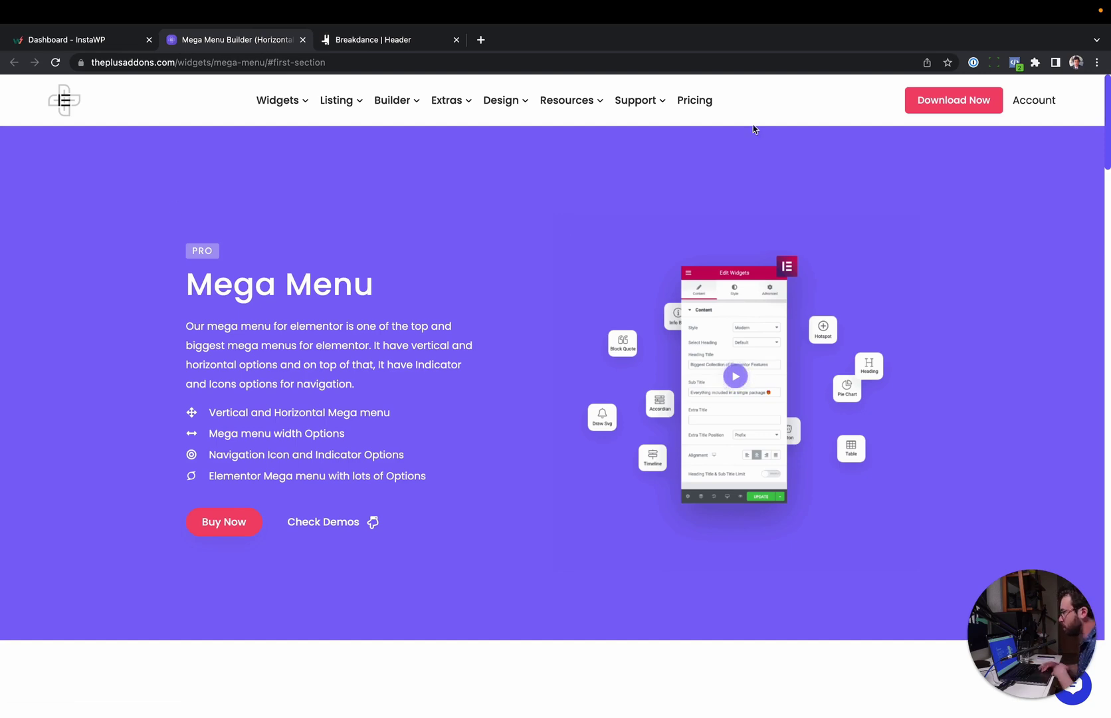
{"action": "left_click", "coordinate": [695, 101]}
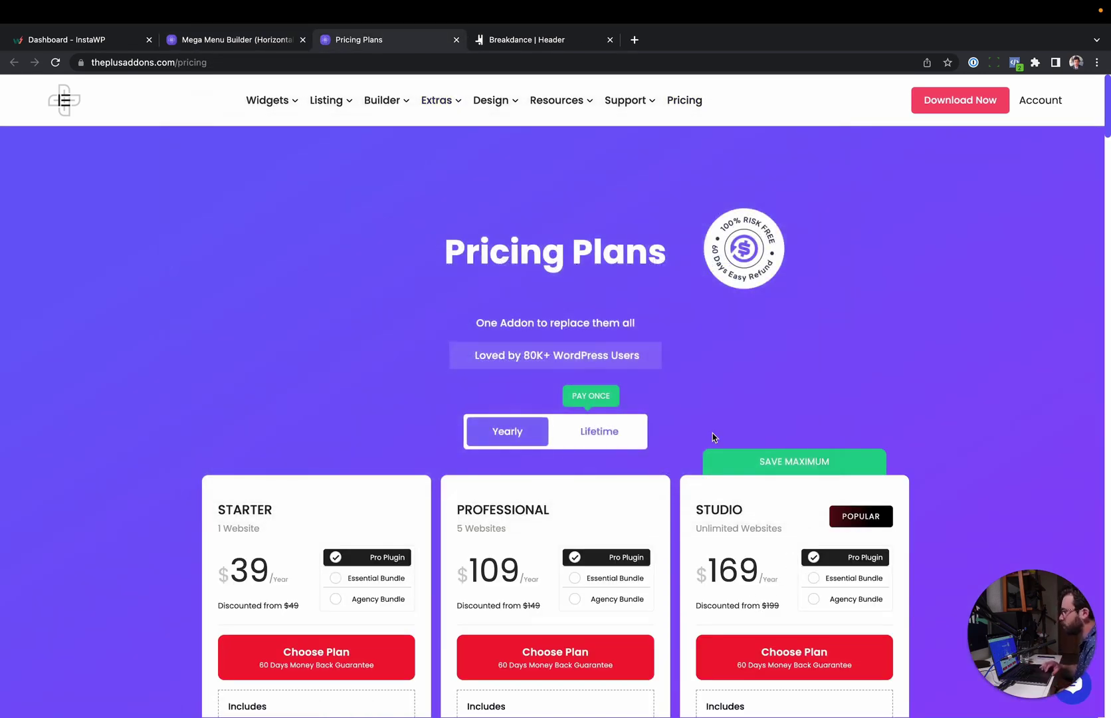
{"action": "left_click", "coordinate": [456, 39]}
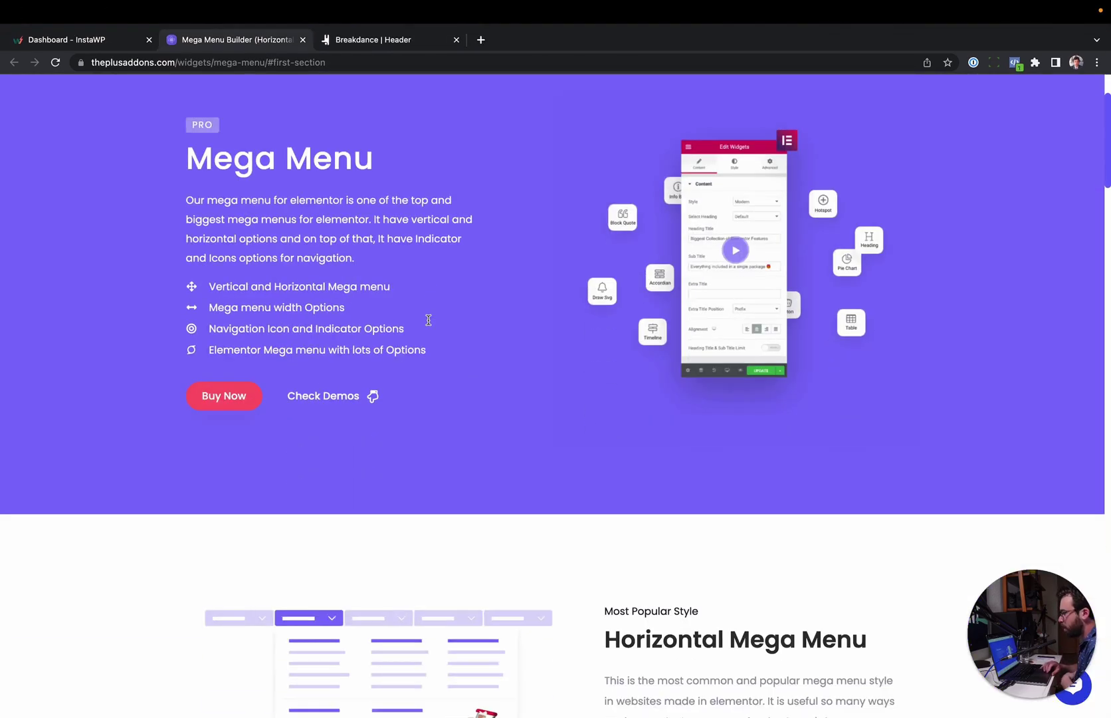
{"action": "scroll", "coordinate": [429, 319], "scroll_direction": "down", "scroll_amount": 10}
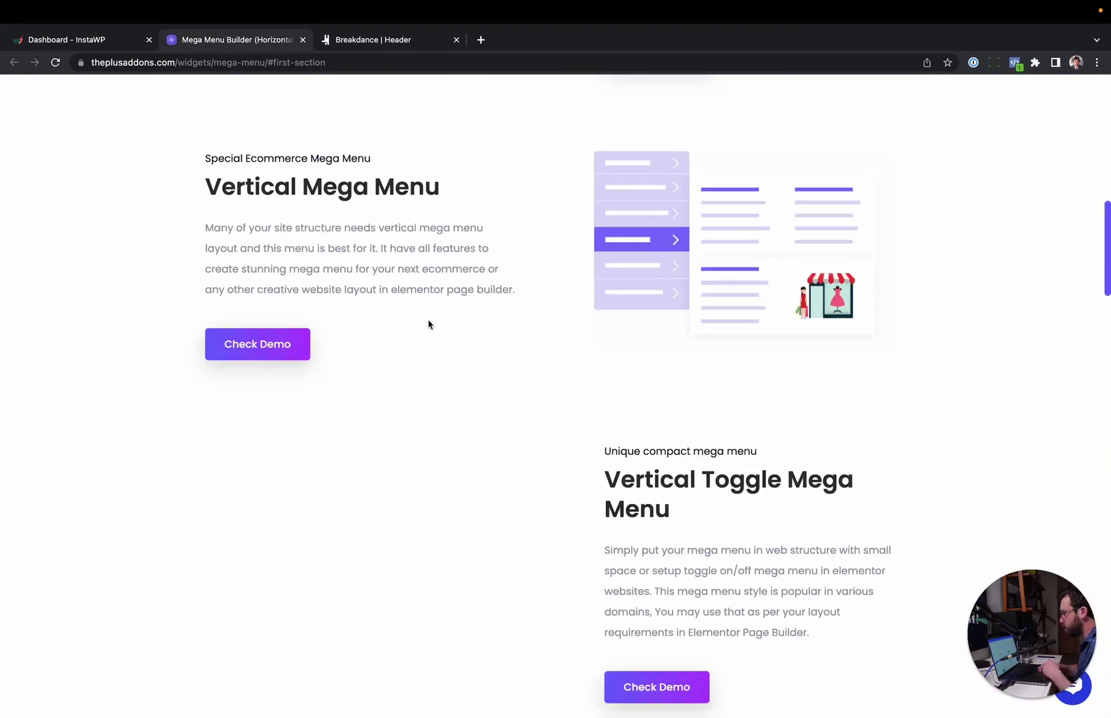
{"action": "scroll", "coordinate": [427, 320], "scroll_direction": "up", "scroll_amount": 10}
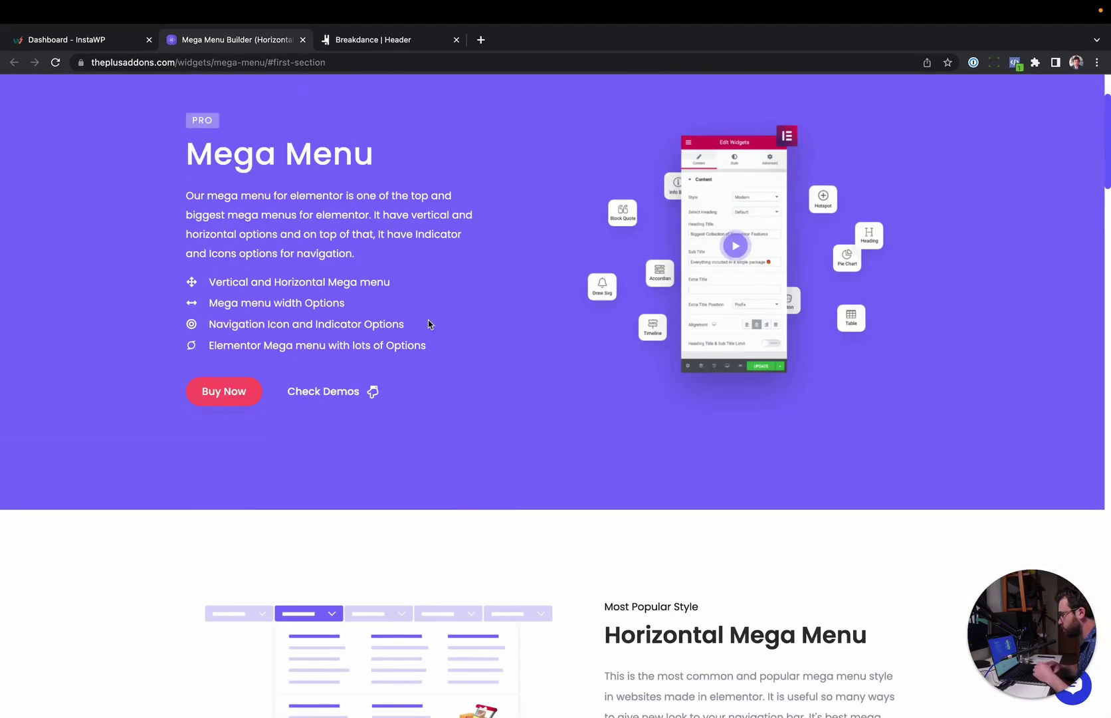
- Open the Horizontal Mega Menu demo, tab through its menus, and reveal the 12-image Gallery panel
{"action": "left_click", "coordinate": [332, 391]}
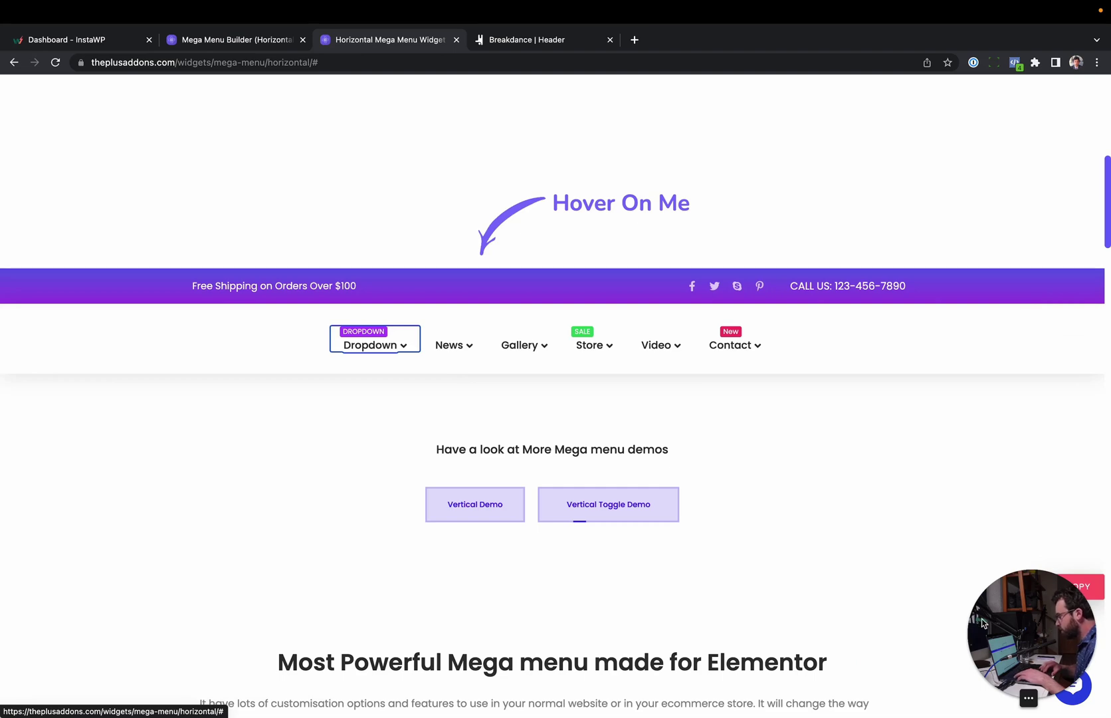
{"action": "key", "text": "Tab"}
{"action": "key", "text": "Tab"}
{"action": "scroll", "coordinate": [828, 558], "scroll_direction": "down", "scroll_amount": 10}
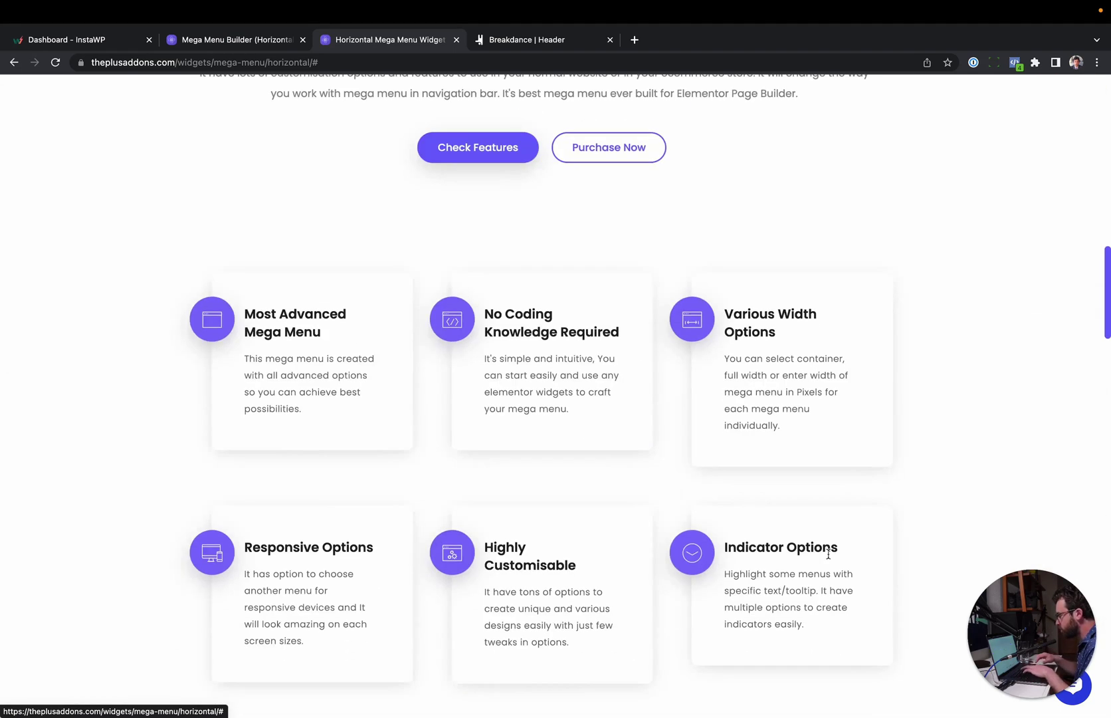
{"action": "scroll", "coordinate": [828, 555], "scroll_direction": "up", "scroll_amount": 9}
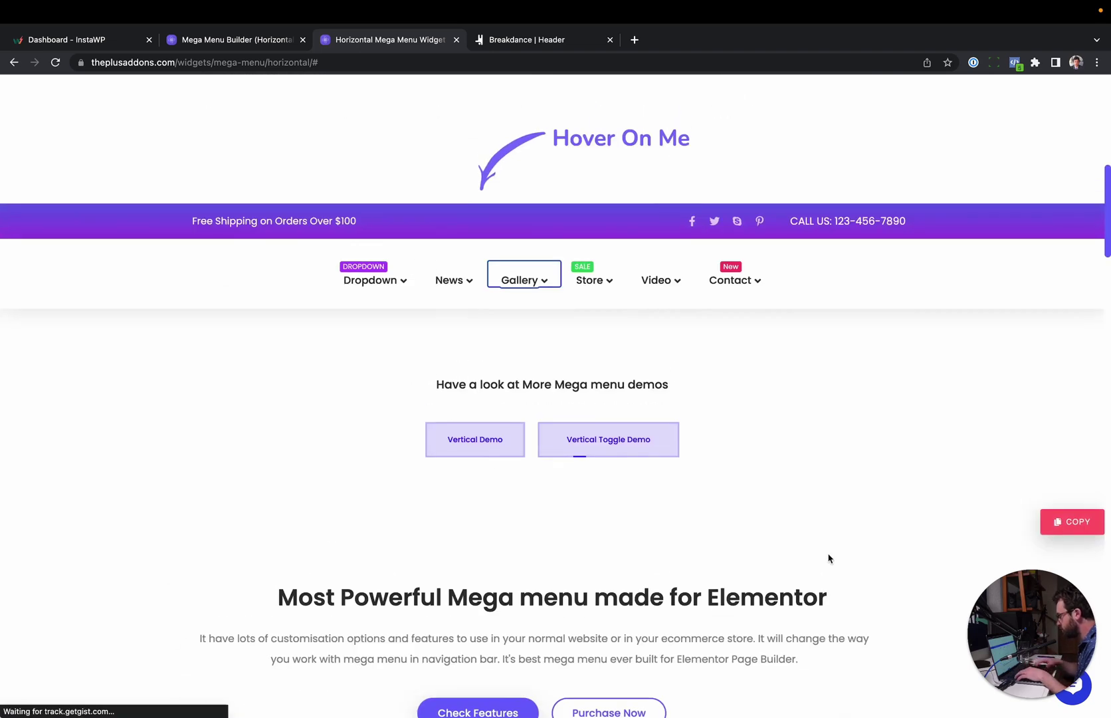
{"action": "scroll", "coordinate": [828, 556], "scroll_direction": "up", "scroll_amount": 9}
{"action": "scroll", "coordinate": [828, 558], "scroll_direction": "down", "scroll_amount": 9}
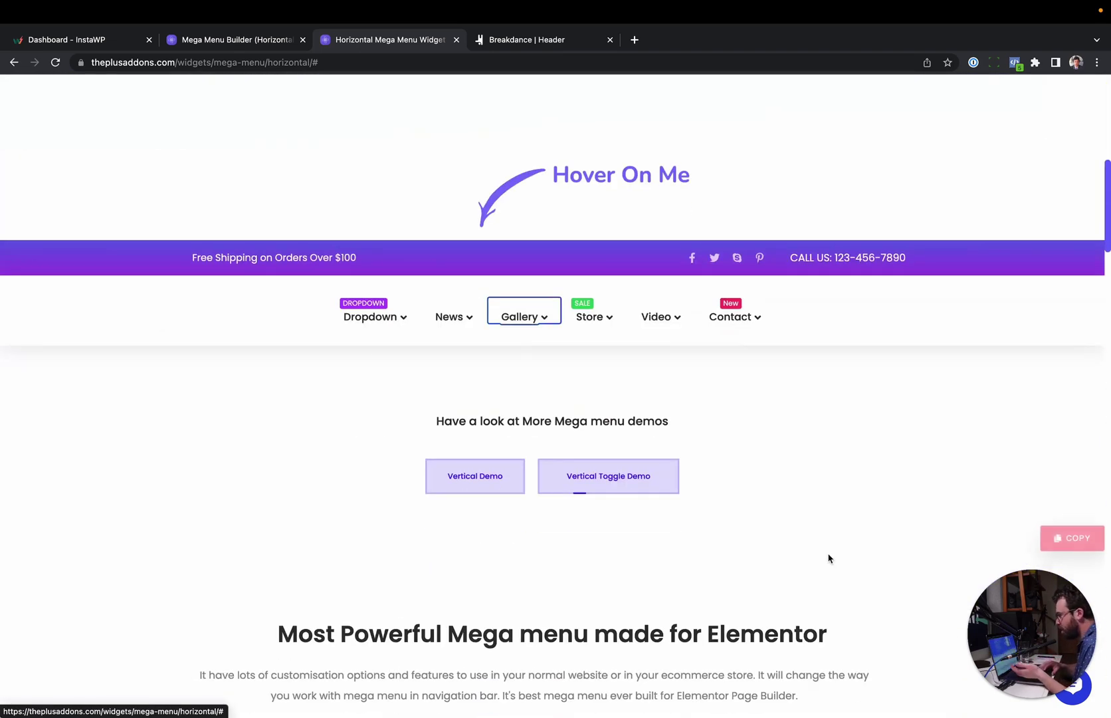
{"action": "mouse_move", "coordinate": [610, 303]}
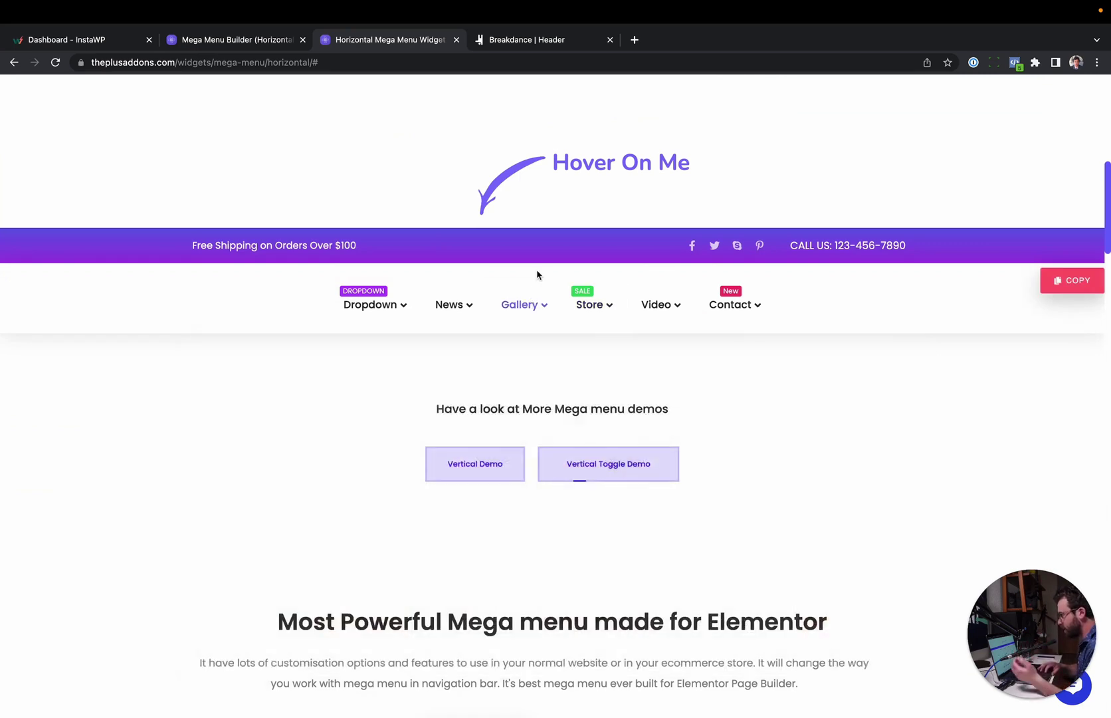
{"action": "mouse_move", "coordinate": [537, 275]}
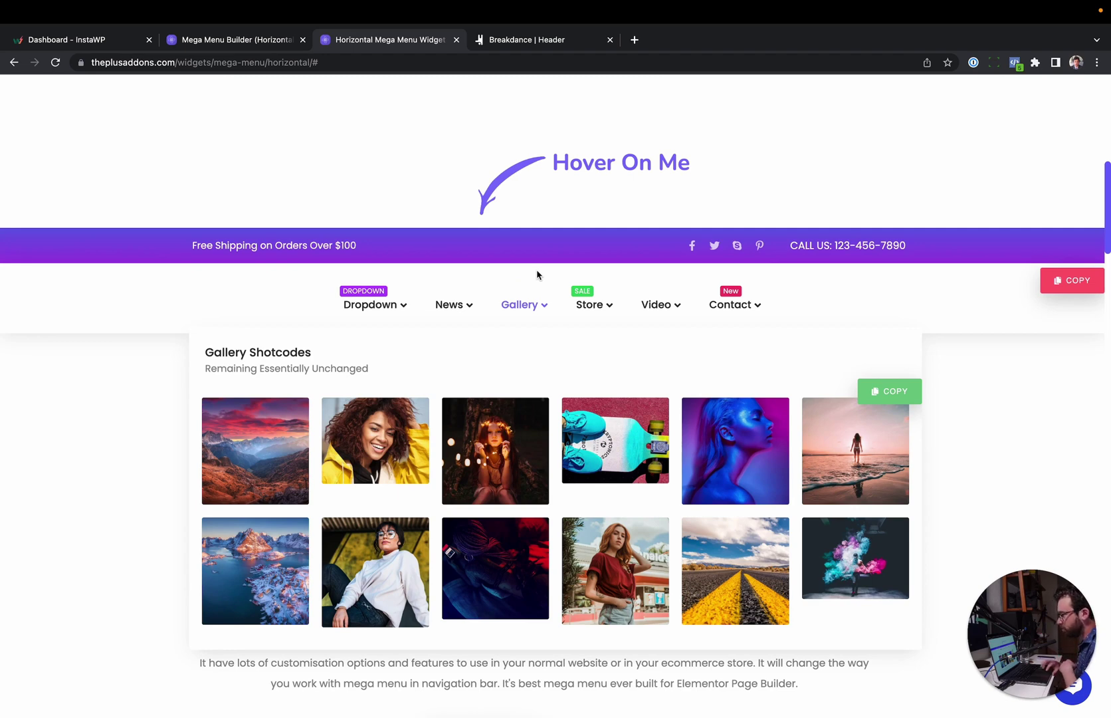
- Back in the Header, select the Menu Builder and review the Products, About and Use Cases dropdowns
{"action": "left_click", "coordinate": [519, 40]}
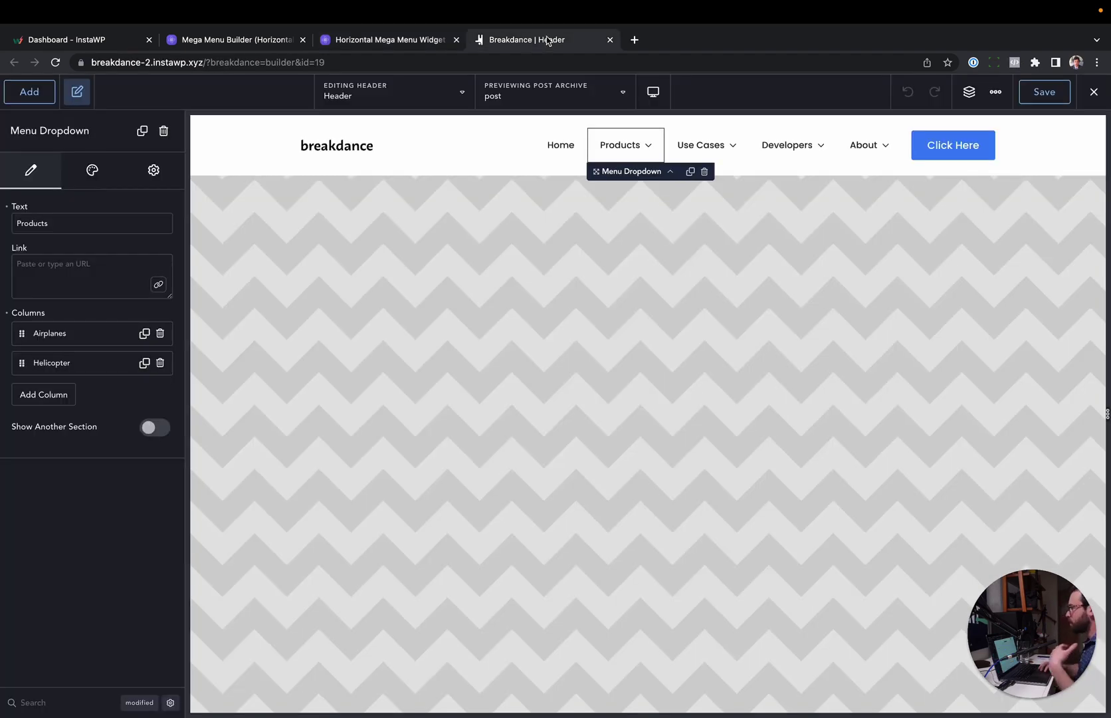
{"action": "left_click", "coordinate": [968, 91]}
{"action": "left_click", "coordinate": [988, 193]}
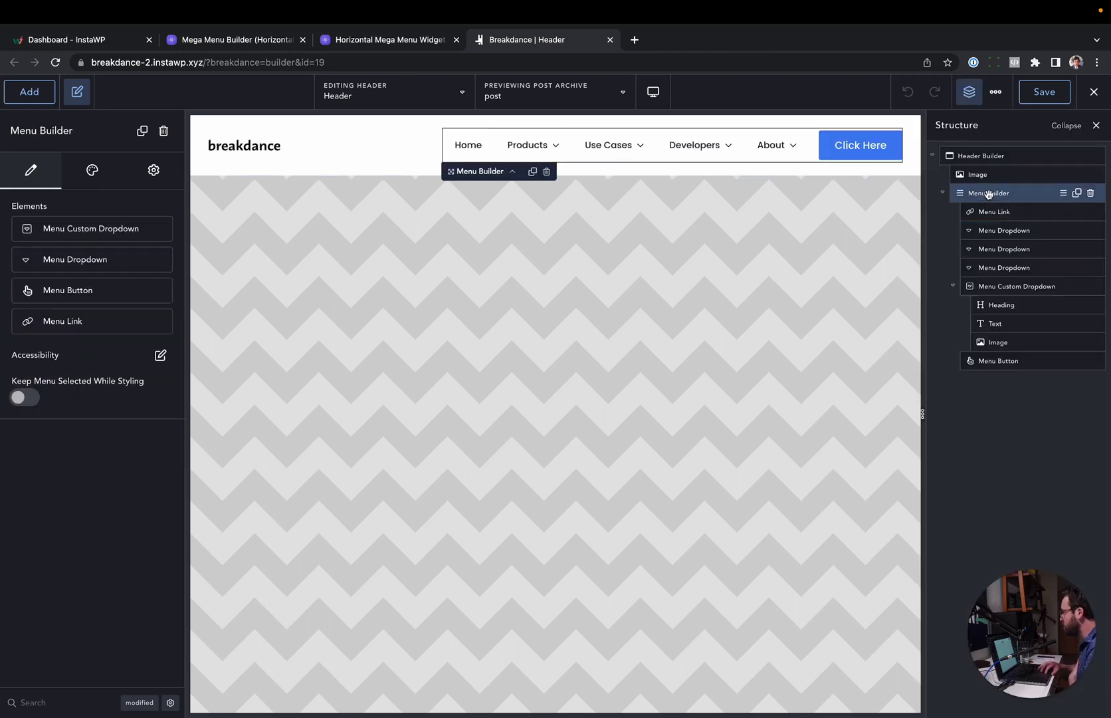
{"action": "left_click", "coordinate": [543, 150]}
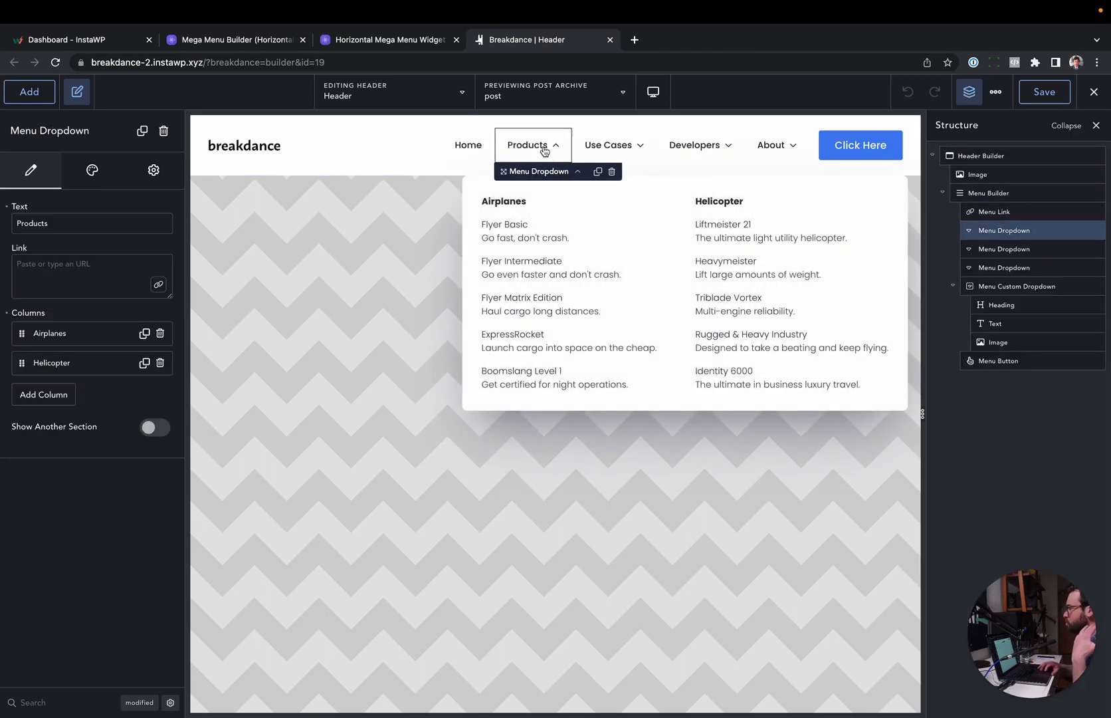
{"action": "left_click", "coordinate": [771, 146]}
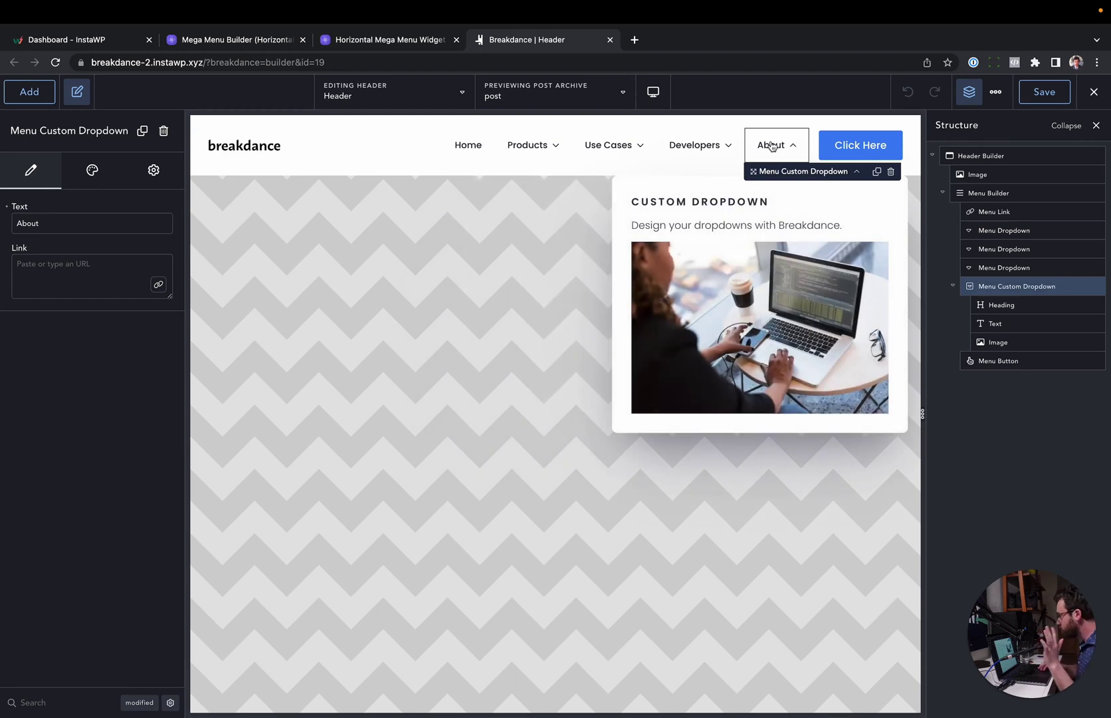
{"action": "left_click", "coordinate": [621, 135]}
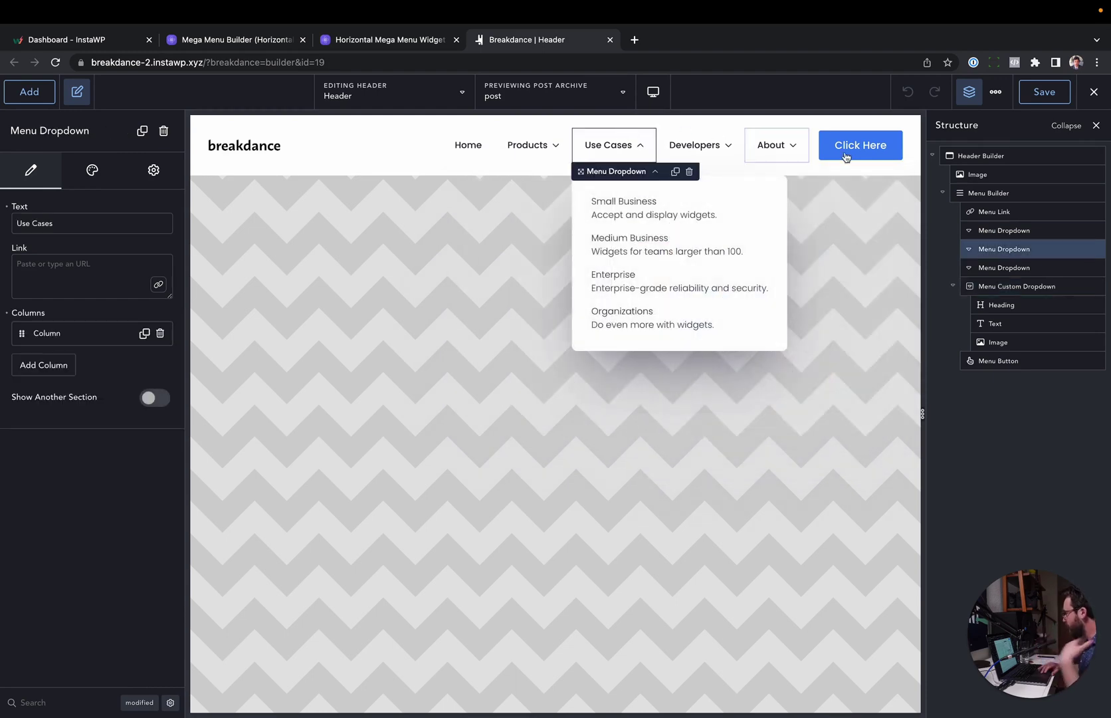
- Expand Helicopter > Liftmeister 21 in the Products dropdown, then save the header
{"action": "left_click", "coordinate": [1010, 233]}
{"action": "left_click", "coordinate": [63, 363]}
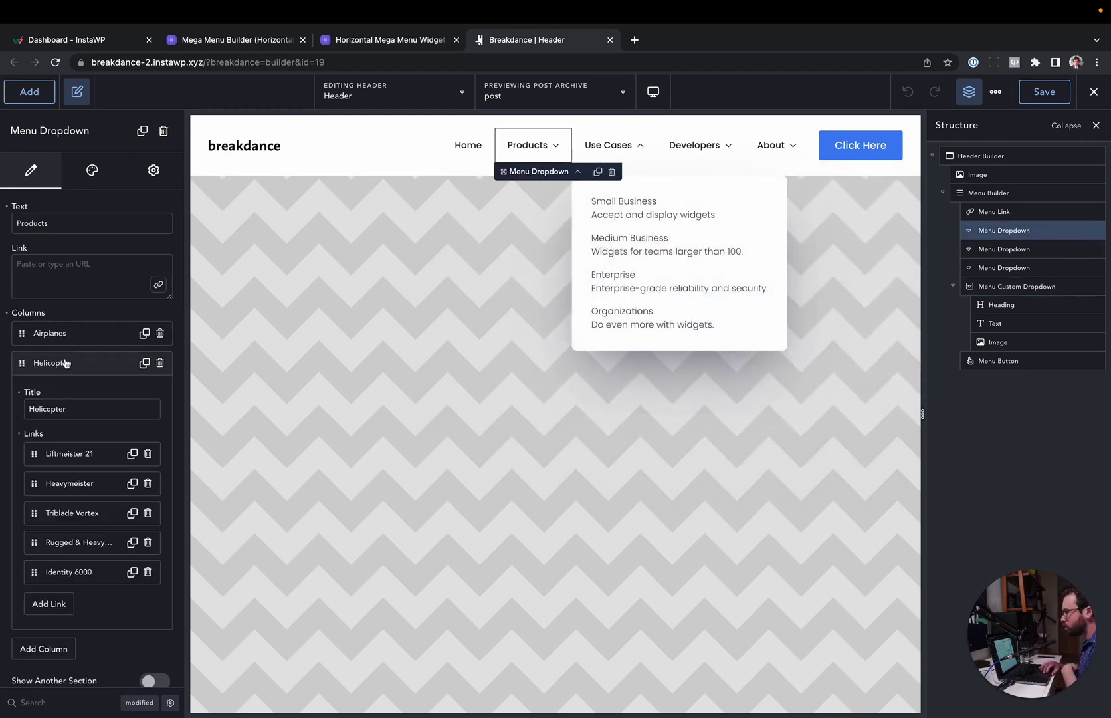
{"action": "left_click", "coordinate": [69, 454]}
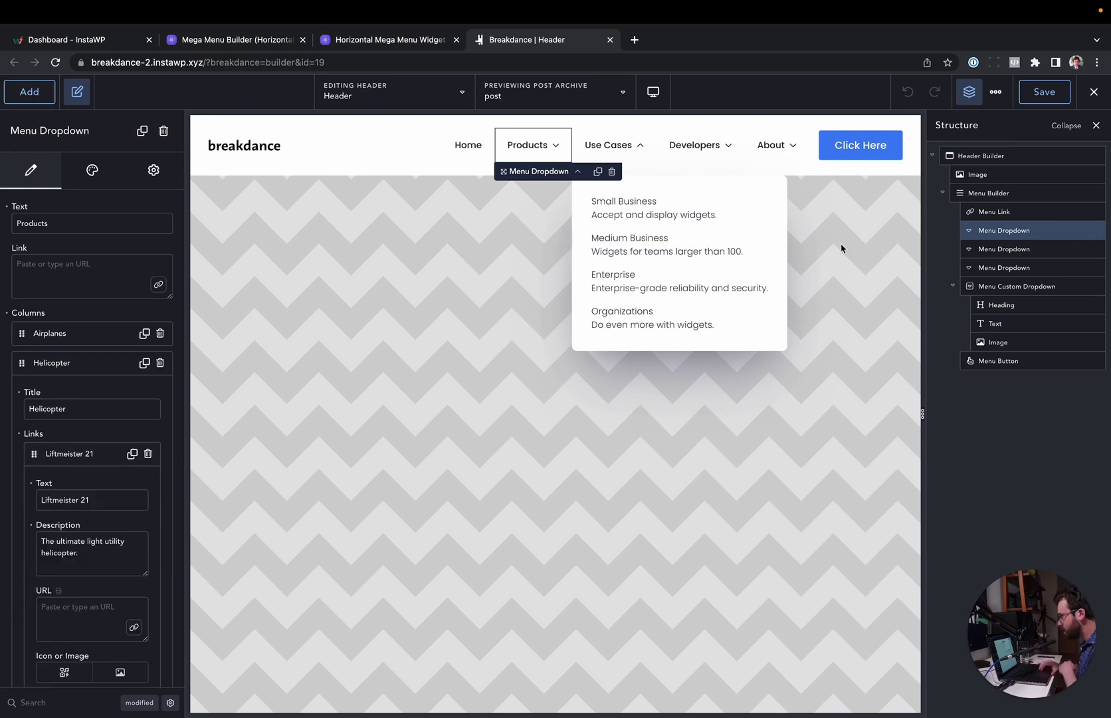
{"action": "left_click", "coordinate": [1042, 93]}
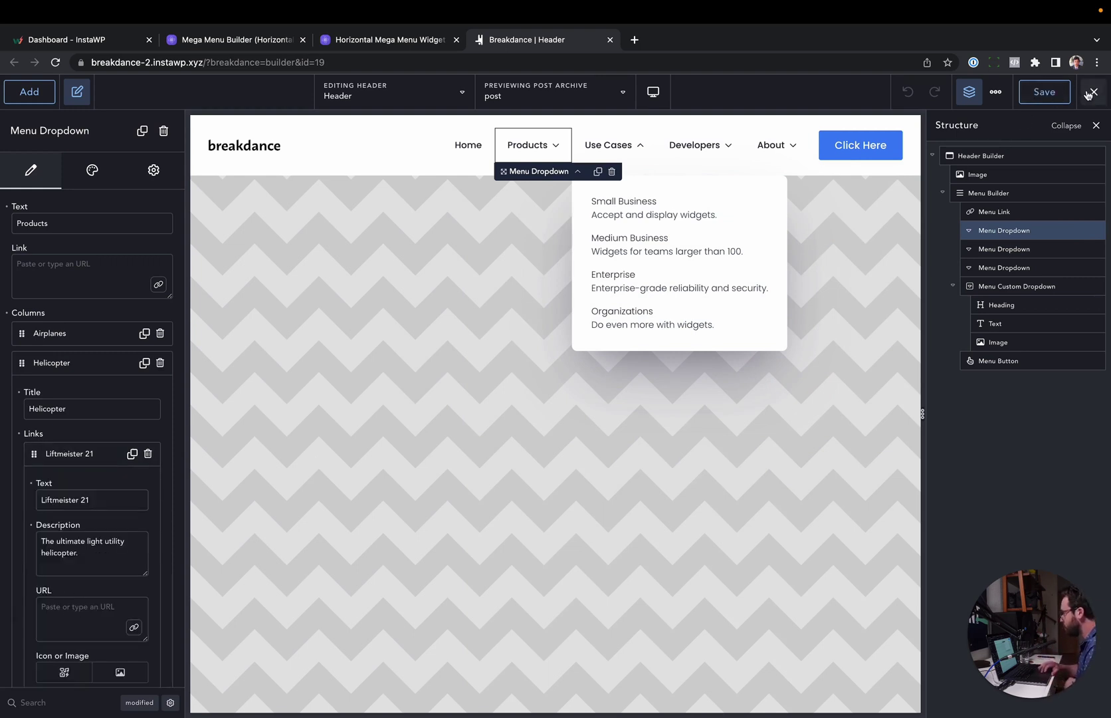
- Exit the builder to the live site and open the Products mega menu
{"action": "left_click", "coordinate": [1085, 93]}
{"action": "left_click", "coordinate": [1050, 124]}
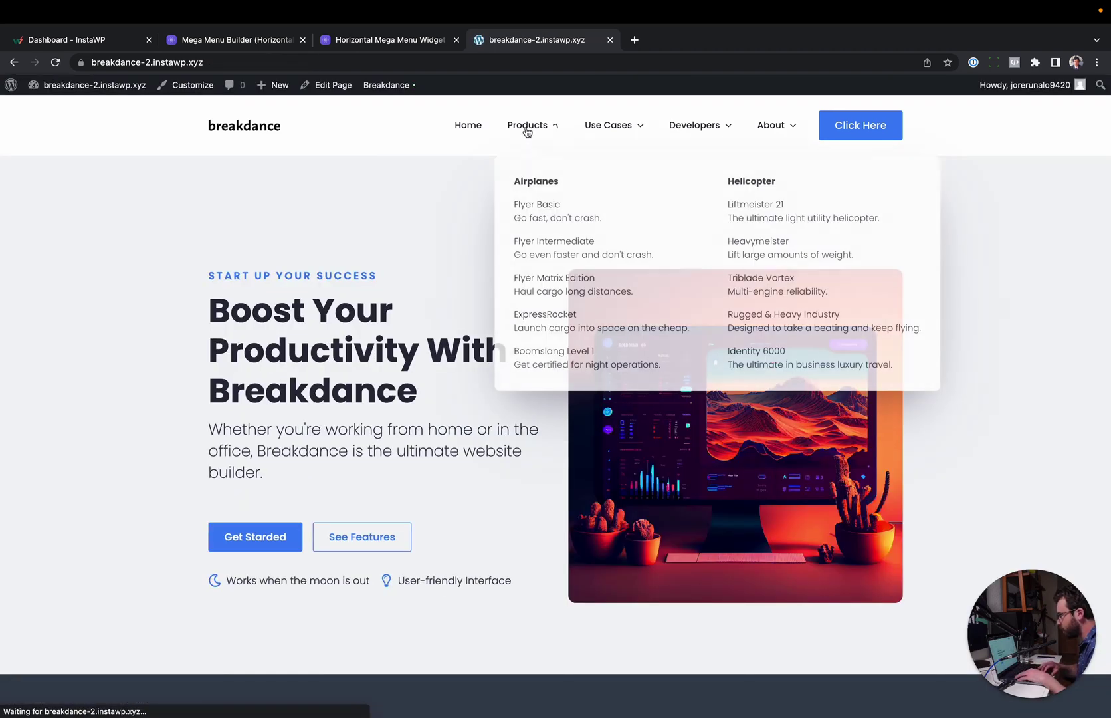
{"action": "left_click", "coordinate": [526, 128]}
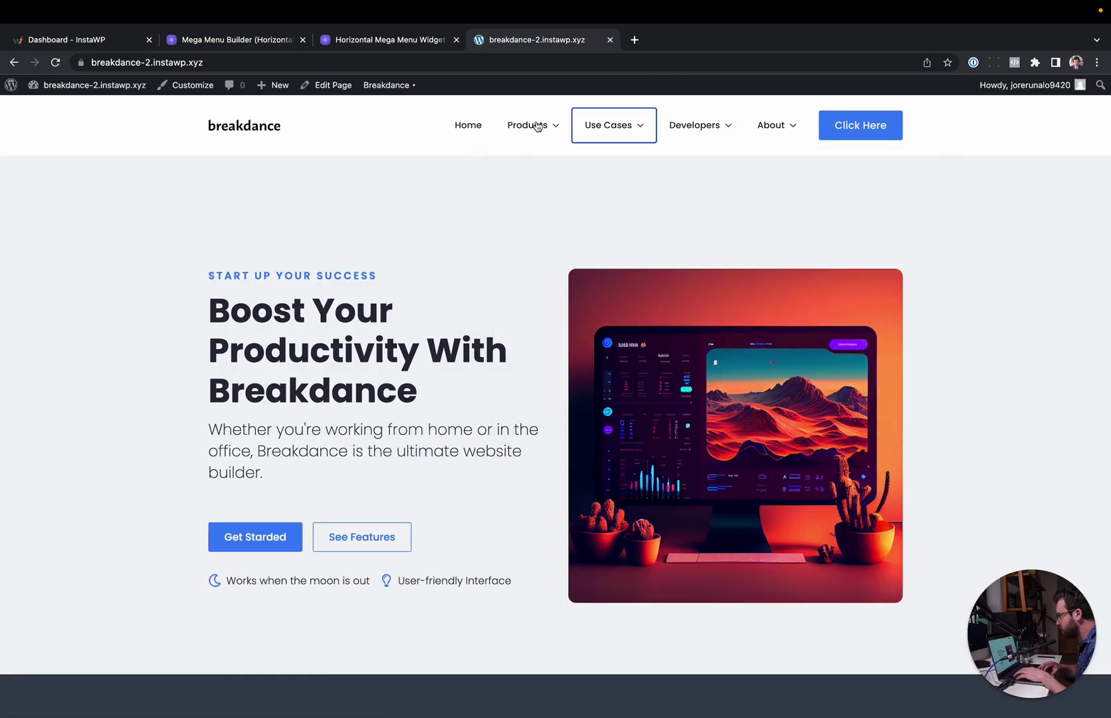
{"action": "left_click", "coordinate": [531, 126]}
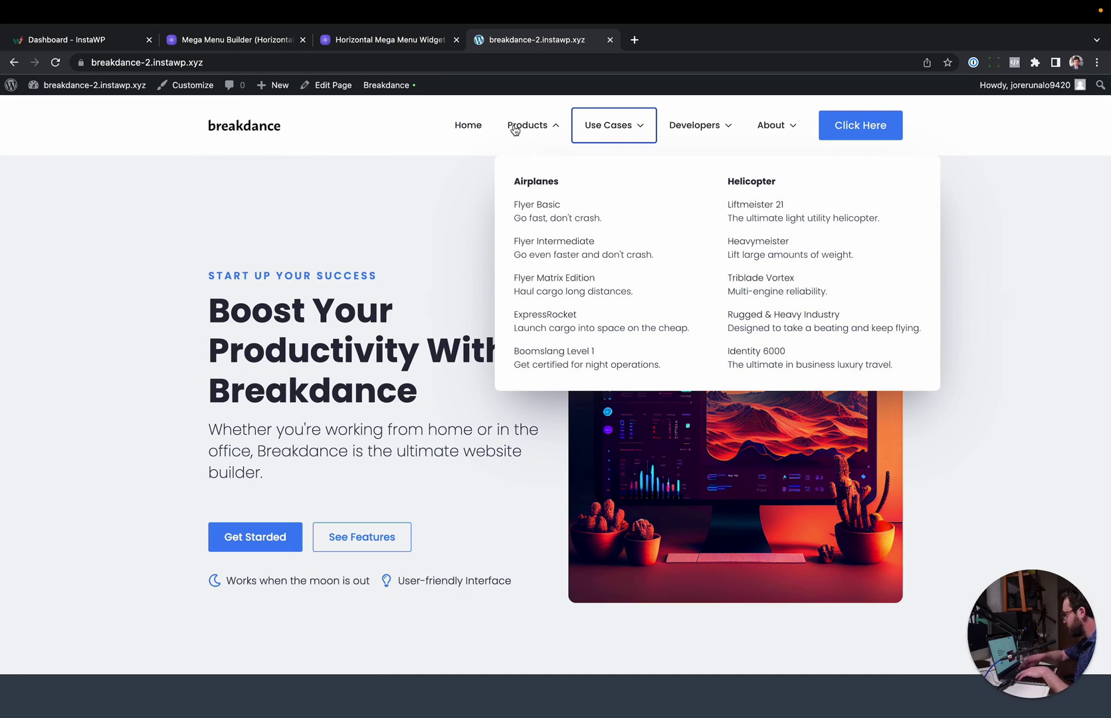
- Open the Developers menu from the keyboard, step through its links, and close it with Escape
{"action": "key", "text": "Tab"}
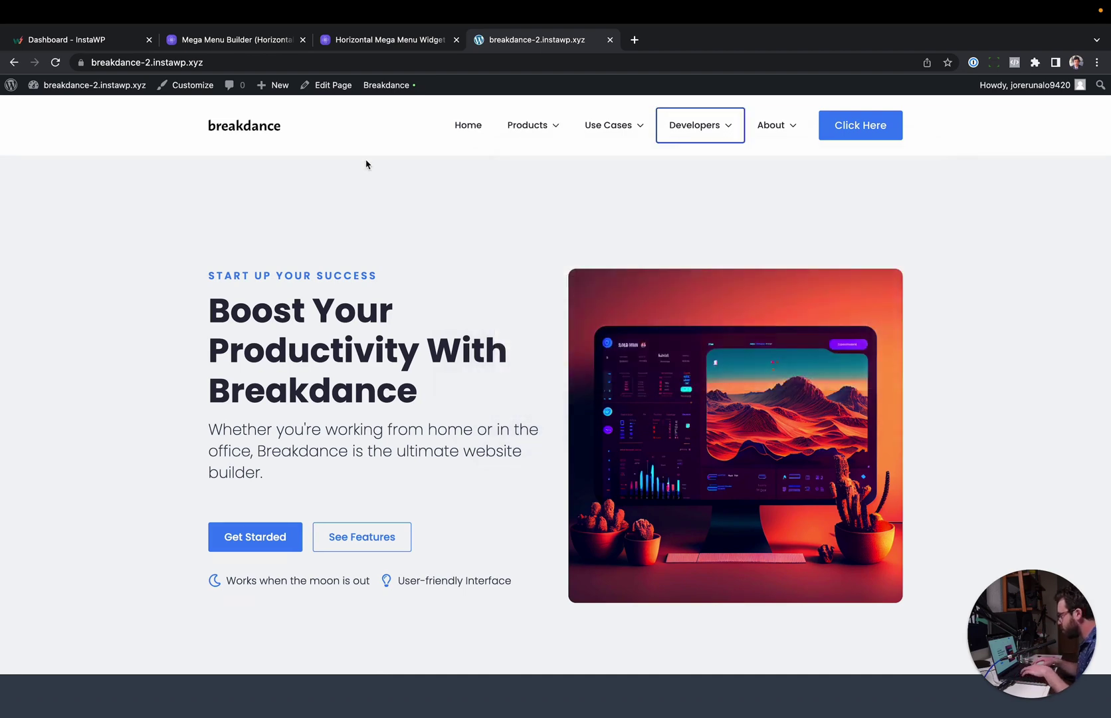
{"action": "key", "text": "Return"}
{"action": "key", "text": "Tab"}
{"action": "key", "text": "Tab"}
{"action": "key", "text": "Tab"}
{"action": "key", "text": "shift+Tab"}
{"action": "key", "text": "shift+Tab"}
{"action": "key", "text": "shift+Tab"}
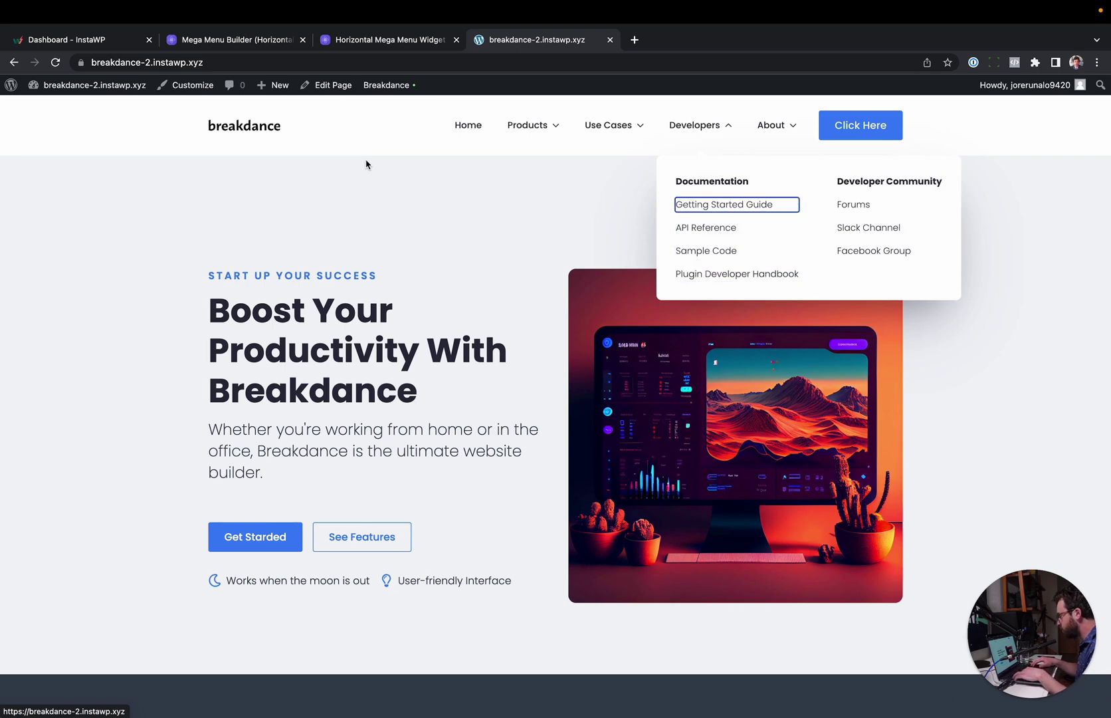
{"action": "key", "text": "Escape"}
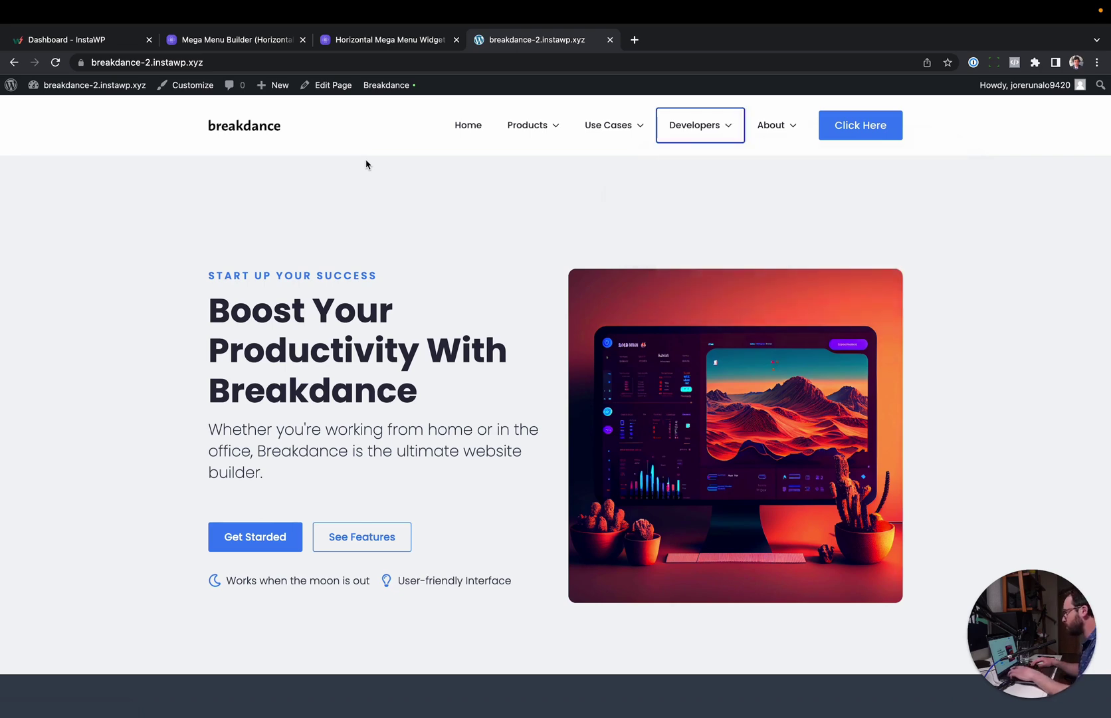
- Move keyboard focus to About, then open, collapse and reopen its custom dropdown with Enter
{"action": "key", "text": "shift+Tab"}
{"action": "key", "text": "Tab"}
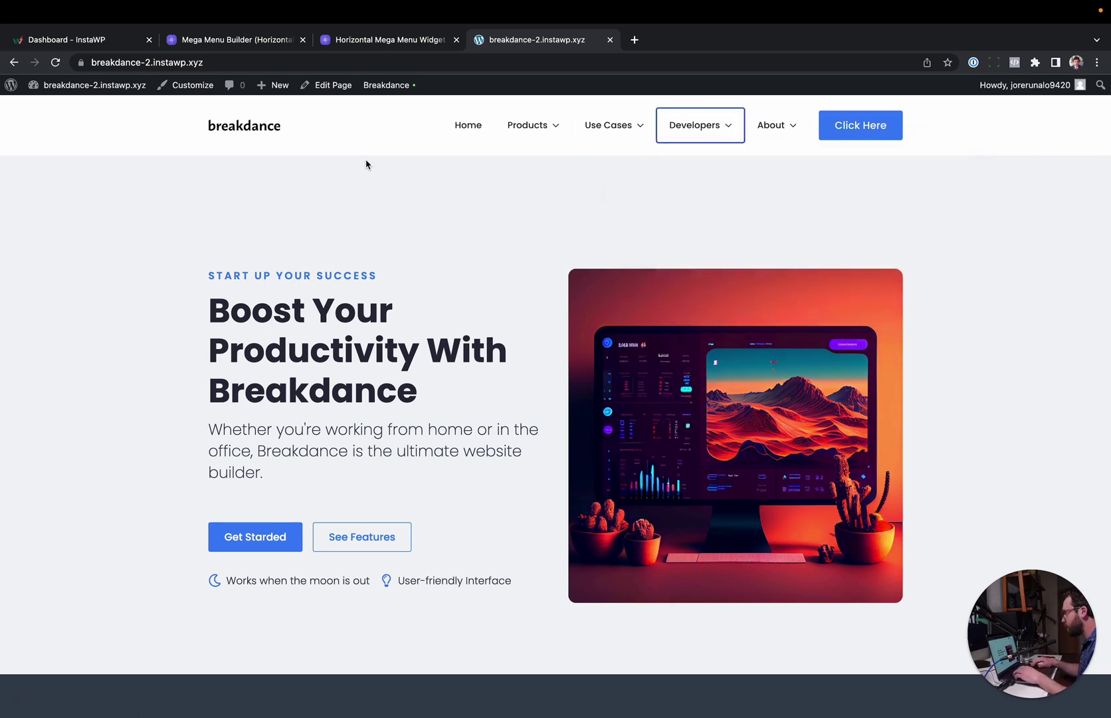
{"action": "key", "text": "Tab"}
{"action": "key", "text": "Return"}
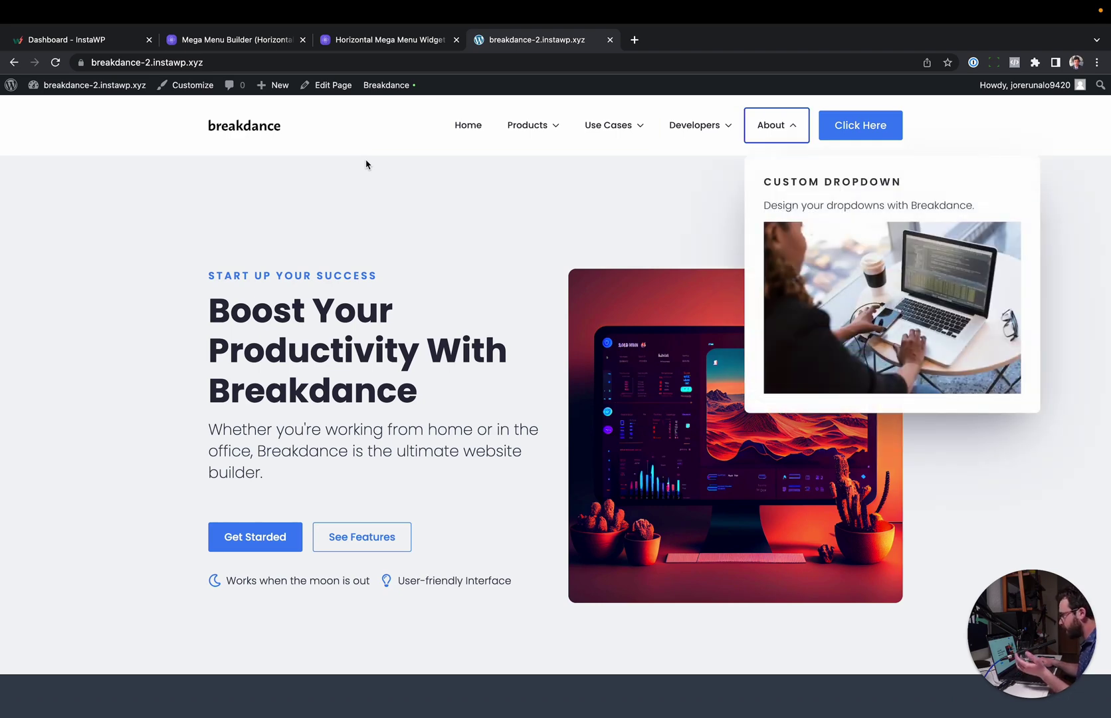
{"action": "key", "text": "Return"}
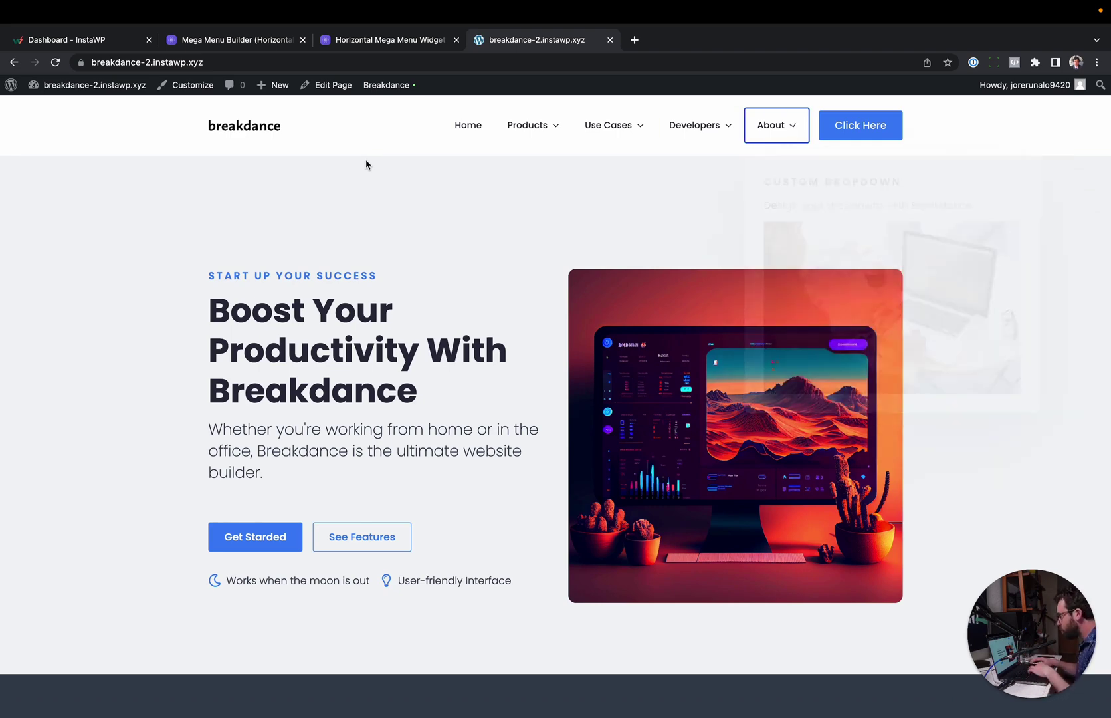
{"action": "key", "text": "Return"}
{"action": "key", "text": "Return"}
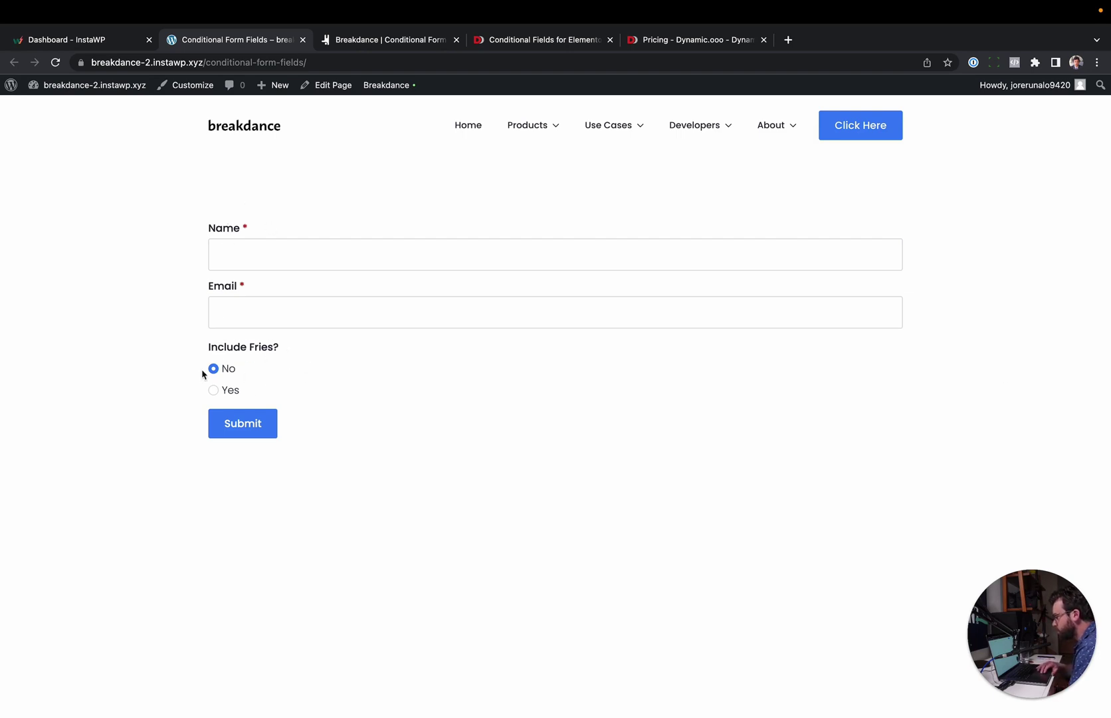
- Answer Yes to show Fries Size, inspect its choices, answer No, then view Dynamic.ooo's Conditional Fields page
{"action": "left_click", "coordinate": [213, 390]}
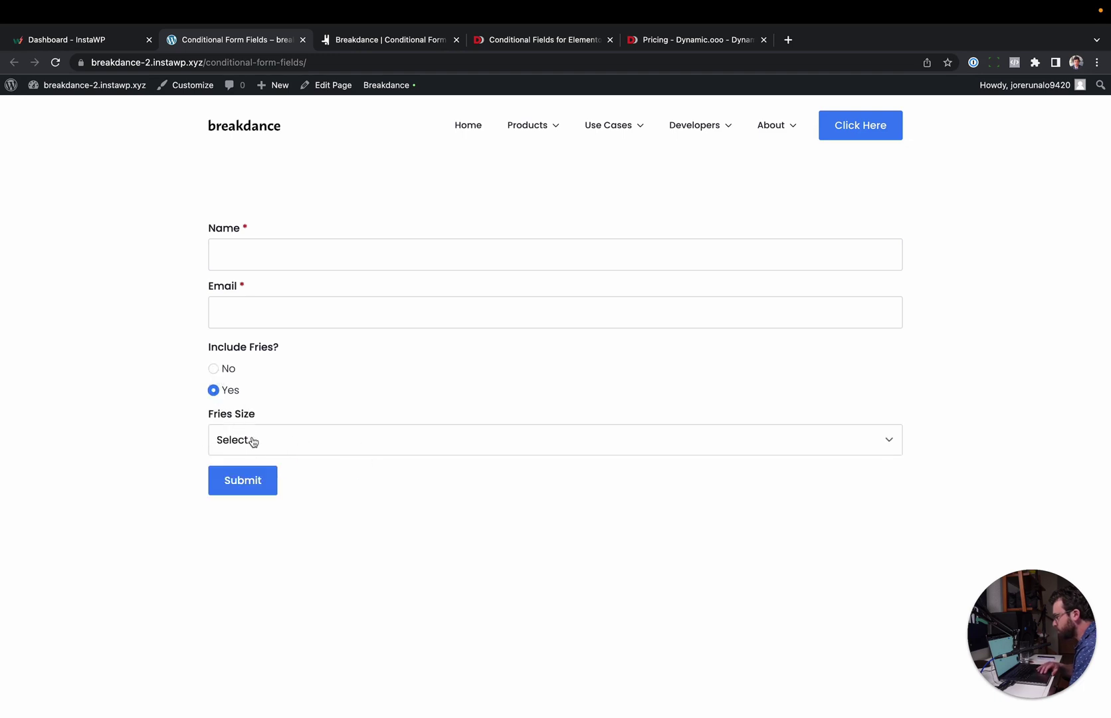
{"action": "left_click", "coordinate": [253, 442]}
{"action": "left_click", "coordinate": [272, 438]}
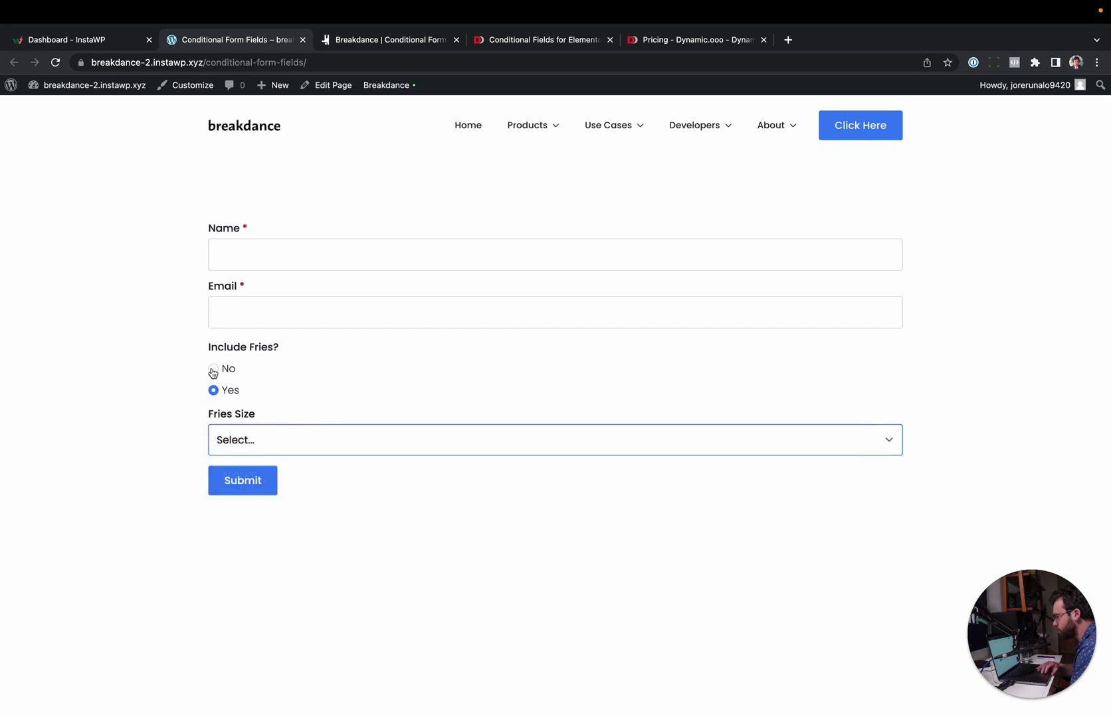
{"action": "left_click", "coordinate": [214, 369]}
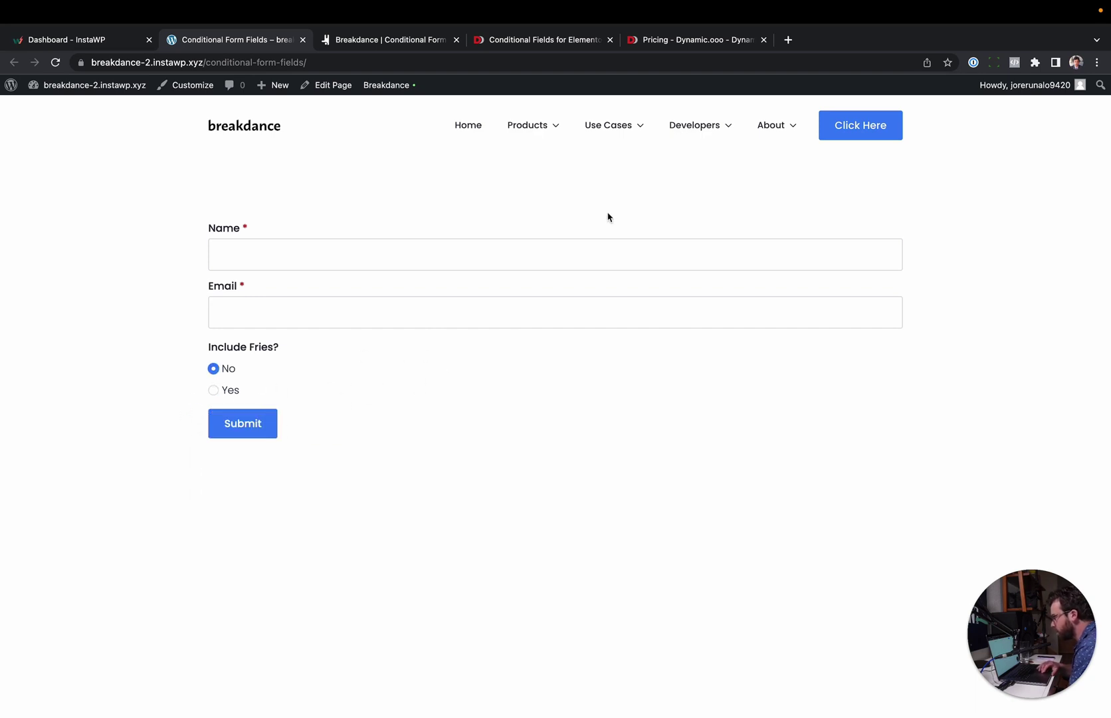
{"action": "left_click", "coordinate": [564, 41]}
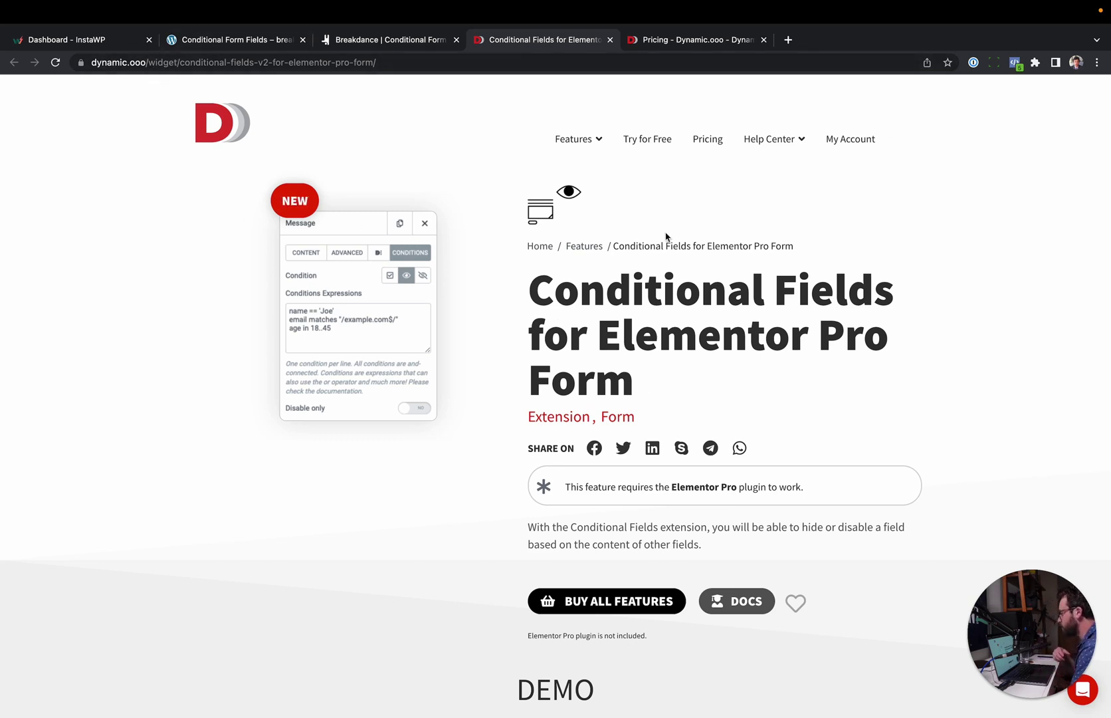
- Scroll the Conditional Fields for Elementor Pro Form page down to the DEMO forms
{"action": "scroll", "coordinate": [669, 312], "scroll_direction": "down", "scroll_amount": 2}
{"action": "scroll", "coordinate": [669, 311], "scroll_direction": "down", "scroll_amount": 1}
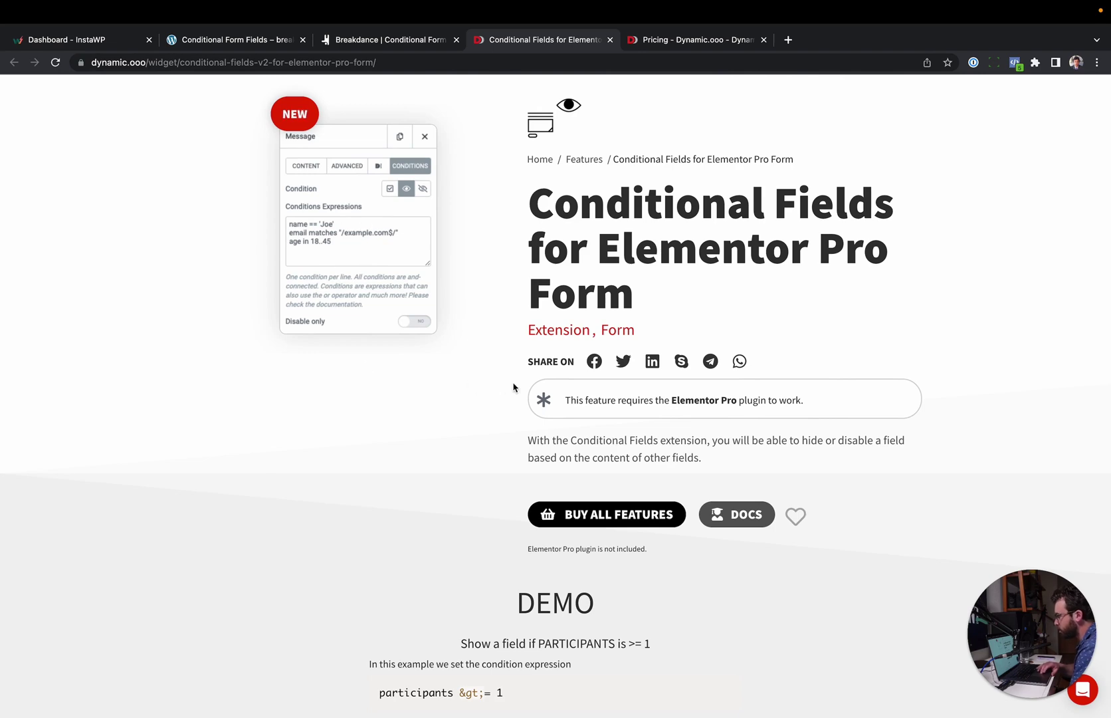
{"action": "scroll", "coordinate": [514, 384], "scroll_direction": "down", "scroll_amount": 10}
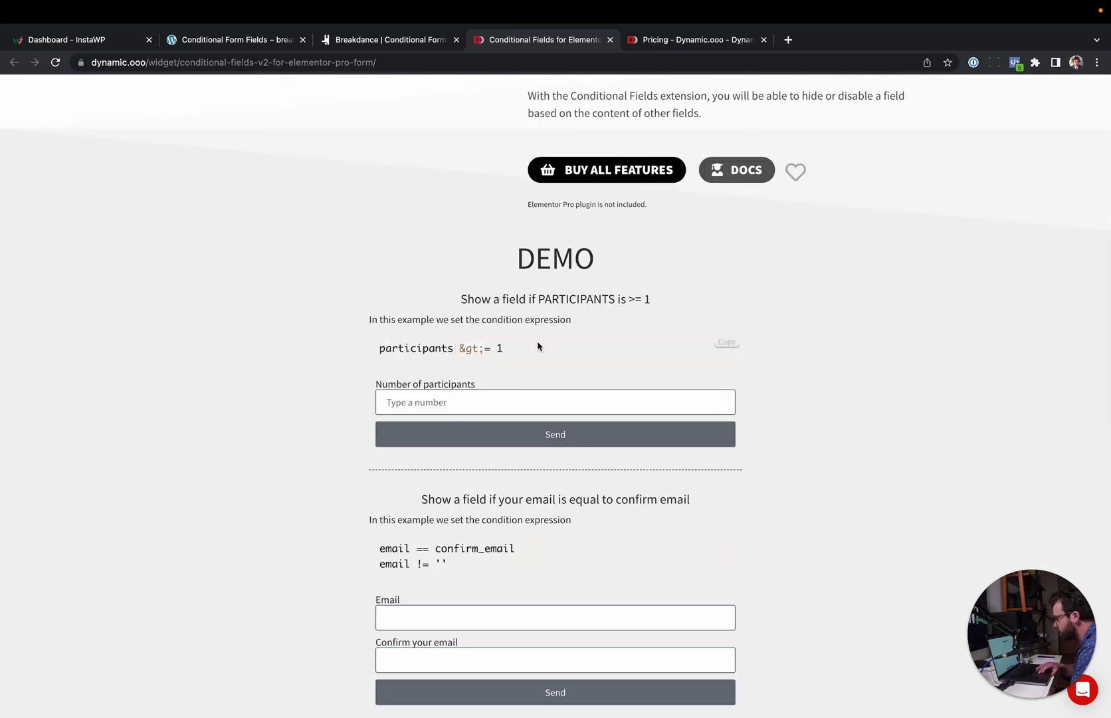
{"action": "scroll", "coordinate": [537, 333], "scroll_direction": "down", "scroll_amount": 6}
- In the builder, expand the Fries Size field and open its Advanced options
{"action": "left_click", "coordinate": [367, 41]}
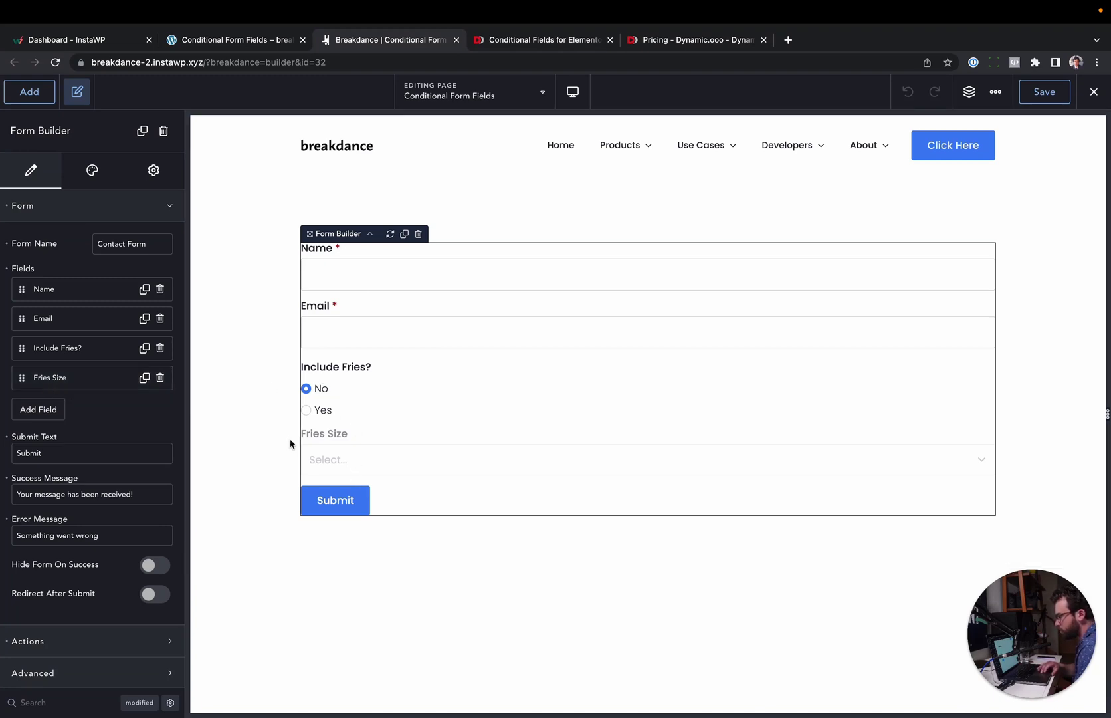
{"action": "left_click", "coordinate": [66, 384]}
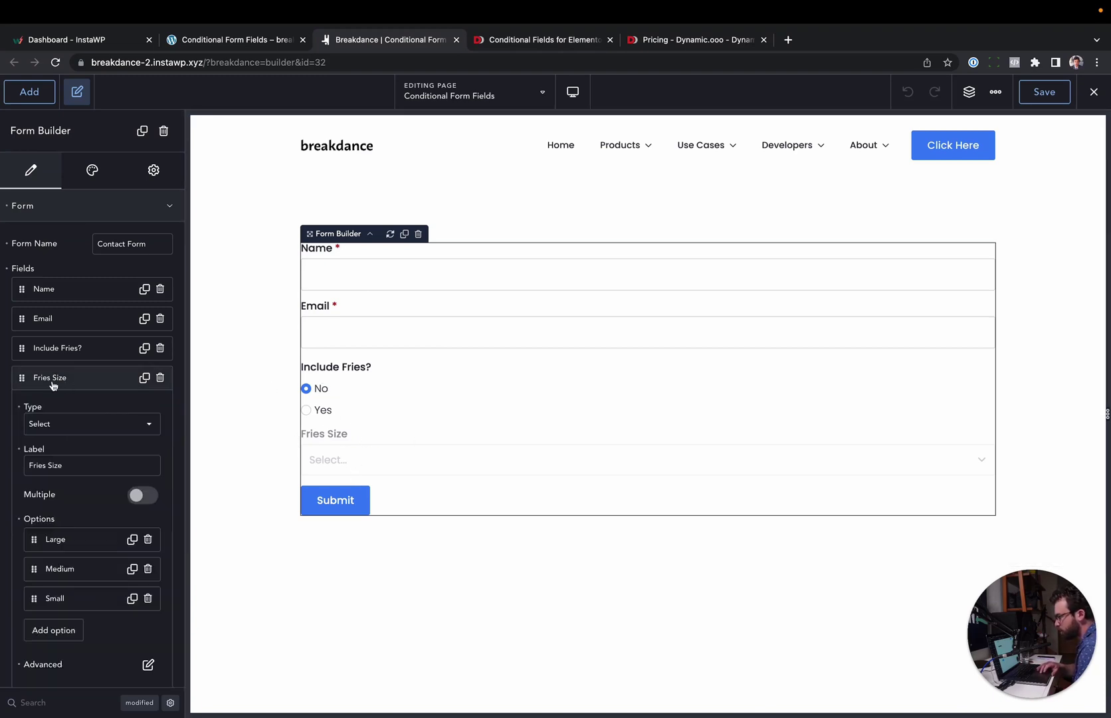
{"action": "scroll", "coordinate": [69, 432], "scroll_direction": "down", "scroll_amount": 3}
{"action": "left_click", "coordinate": [147, 576]}
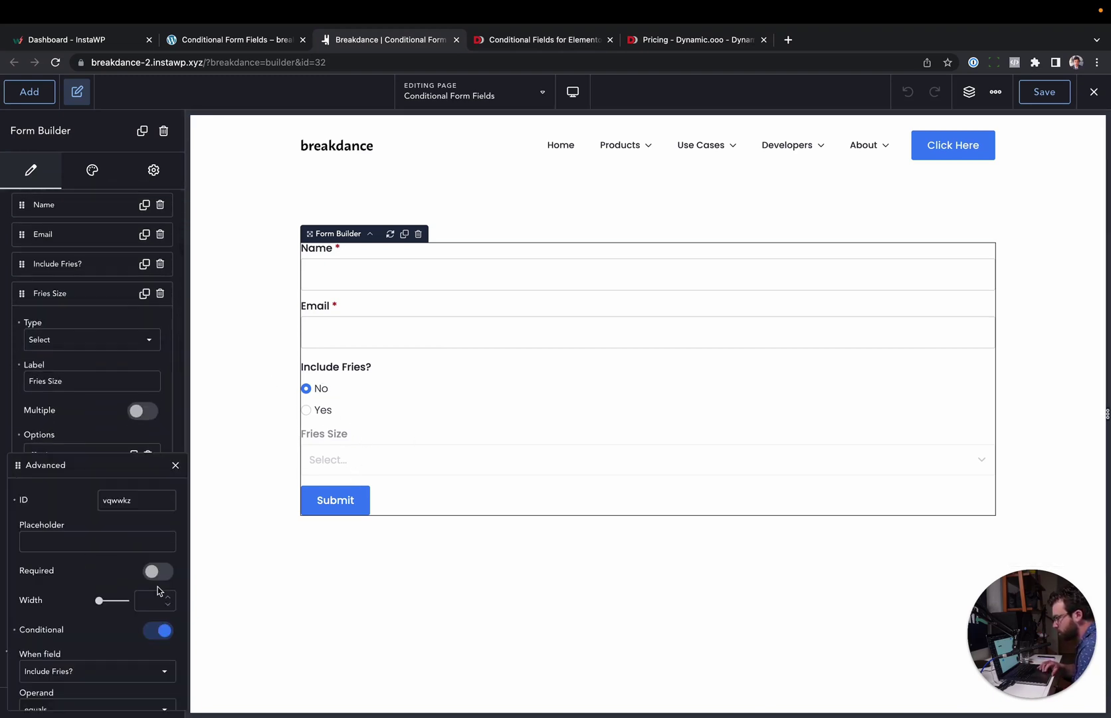
{"action": "scroll", "coordinate": [159, 628], "scroll_direction": "down", "scroll_amount": 2}
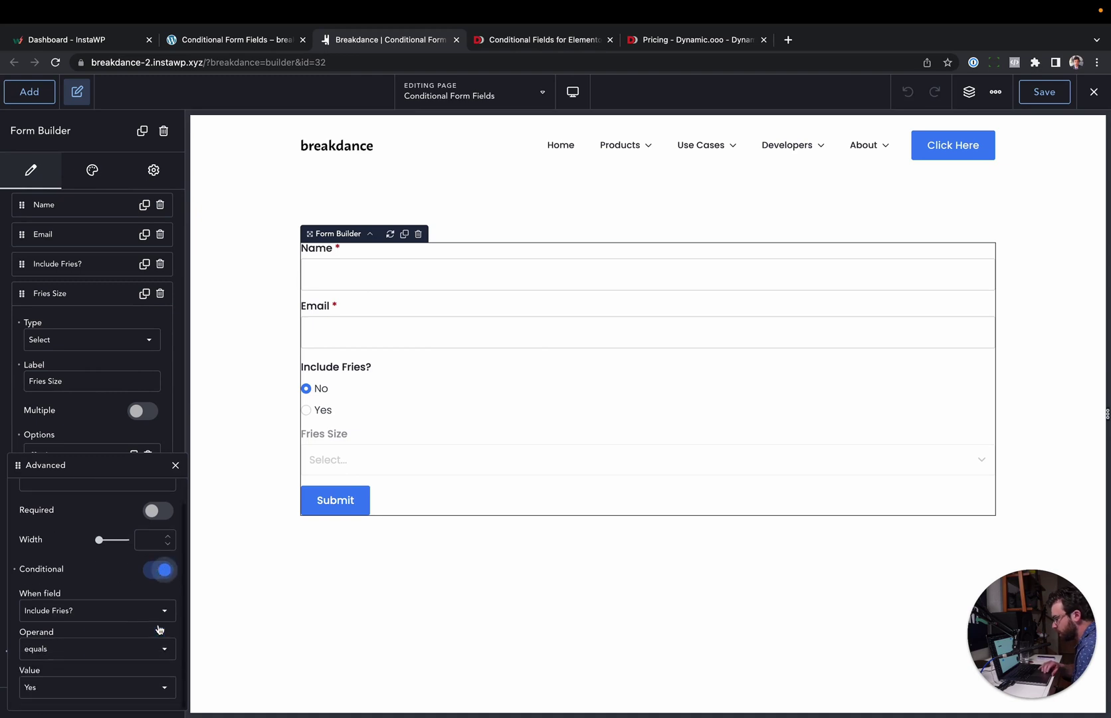
- Confirm Fries Size's condition: Include Fries? equals Yes
{"action": "left_click", "coordinate": [57, 615]}
{"action": "left_click", "coordinate": [48, 669]}
{"action": "left_click", "coordinate": [45, 649]}
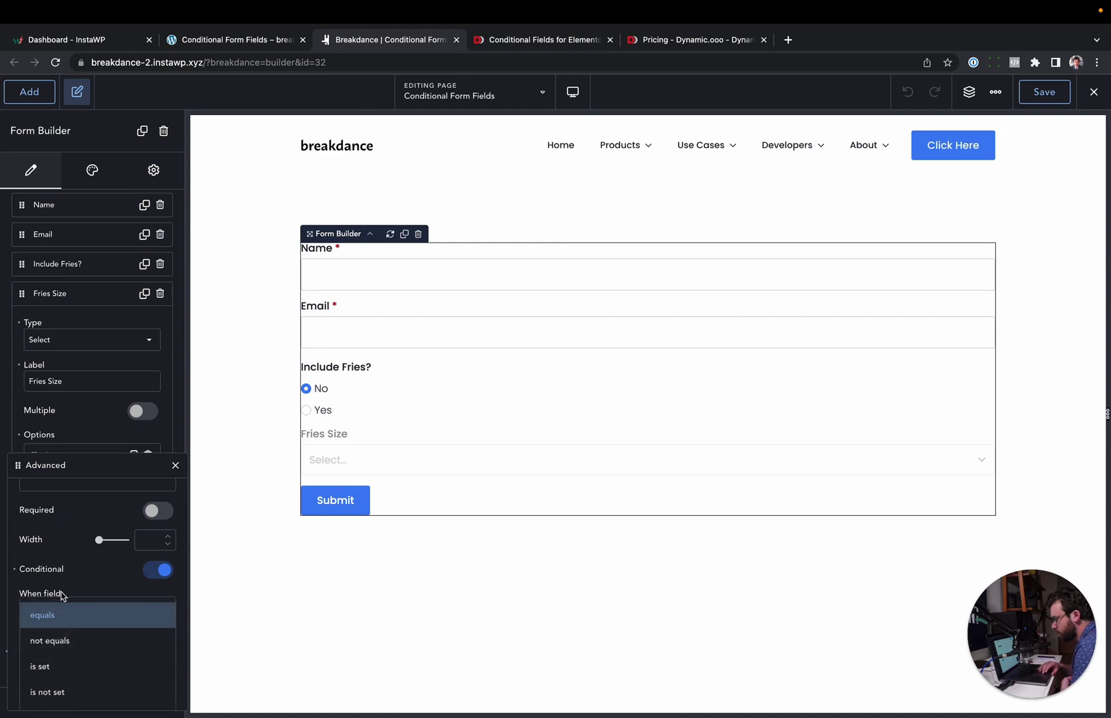
{"action": "left_click", "coordinate": [64, 619]}
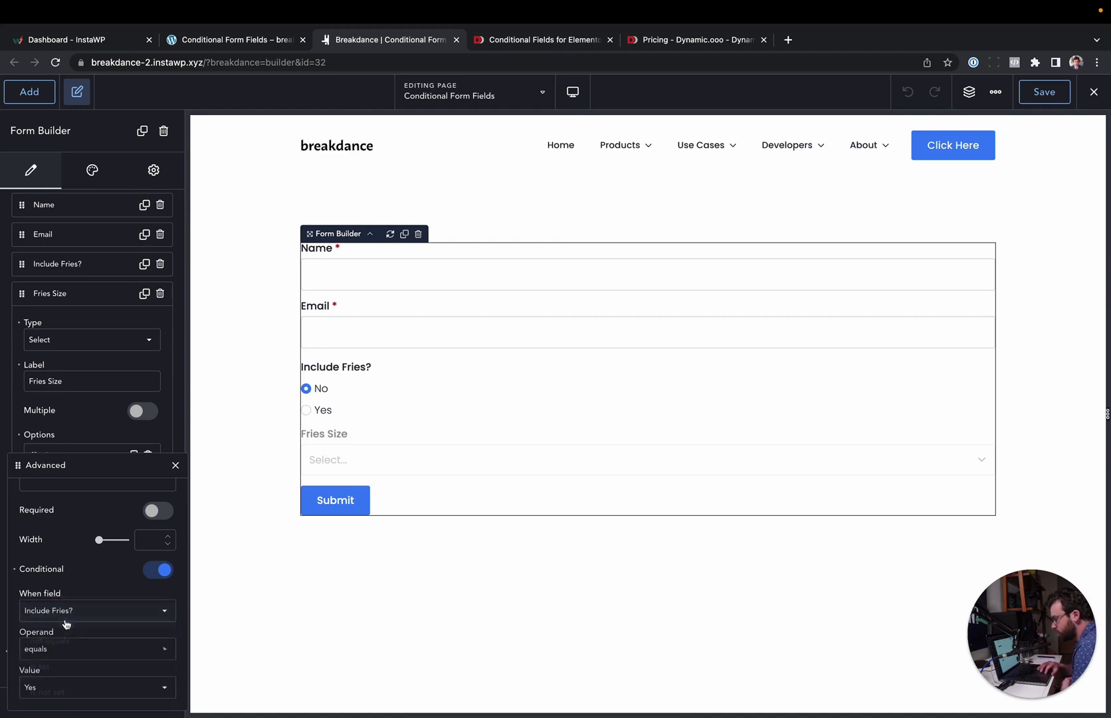
{"action": "left_click", "coordinate": [84, 688]}
{"action": "left_click", "coordinate": [78, 666]}
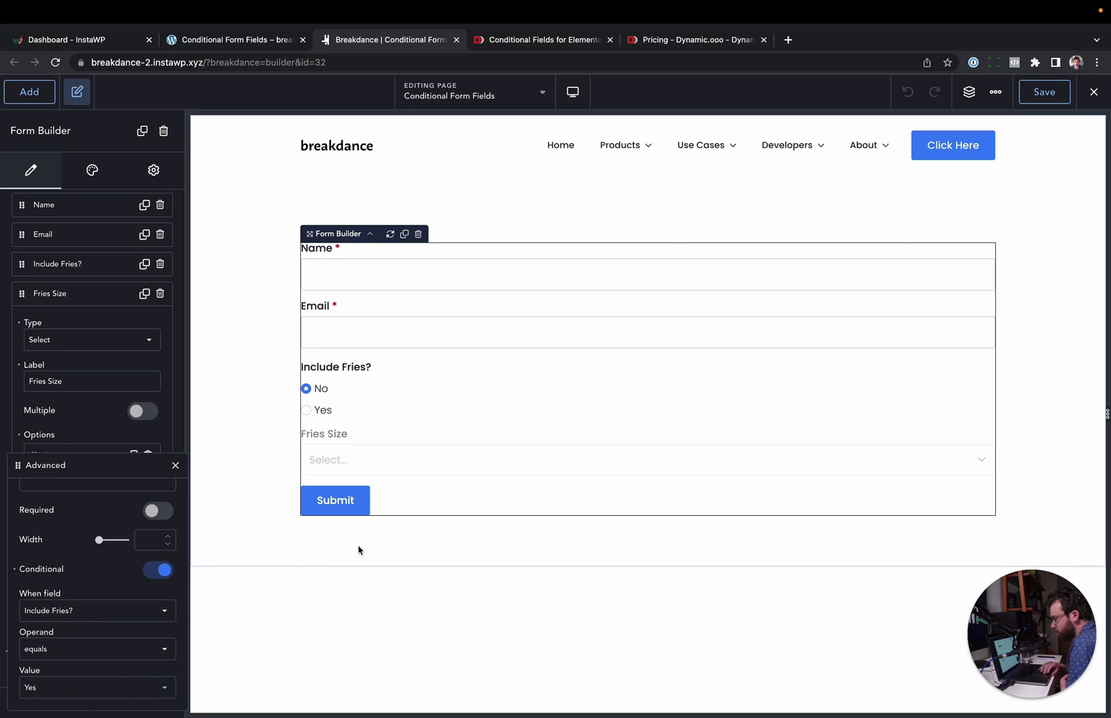
- Test the Yes/No radios, glance at the Dynamic.ooo pricing, then return to the live form
{"action": "left_click", "coordinate": [307, 410]}
{"action": "left_click", "coordinate": [306, 388]}
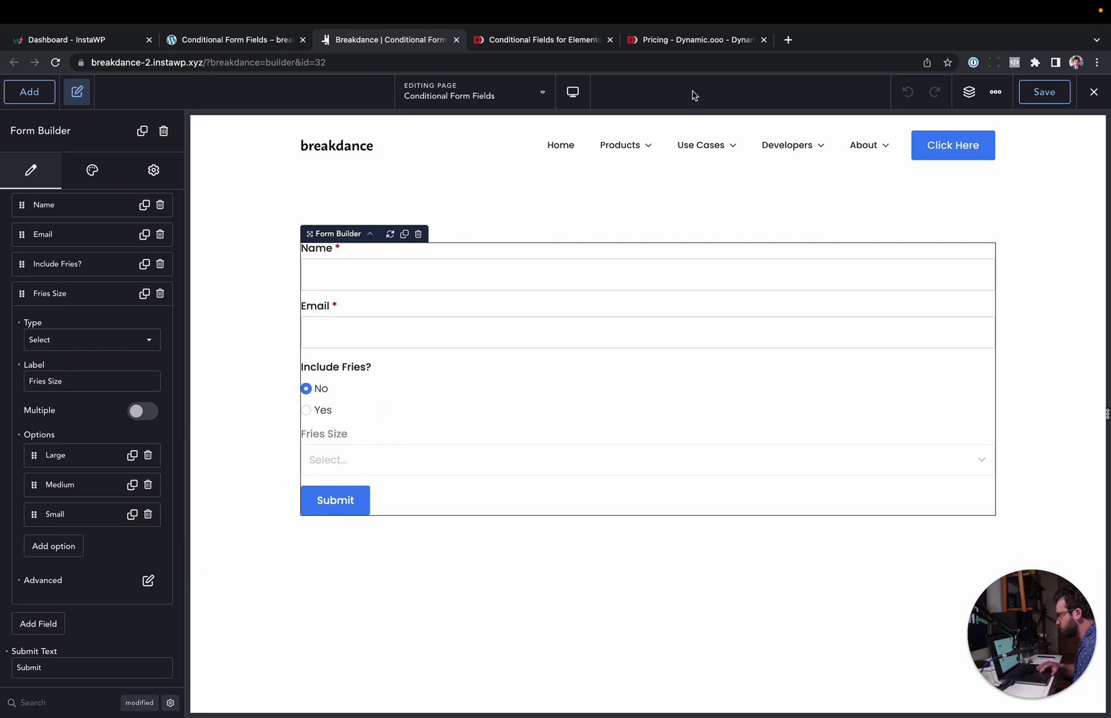
{"action": "left_click", "coordinate": [686, 42]}
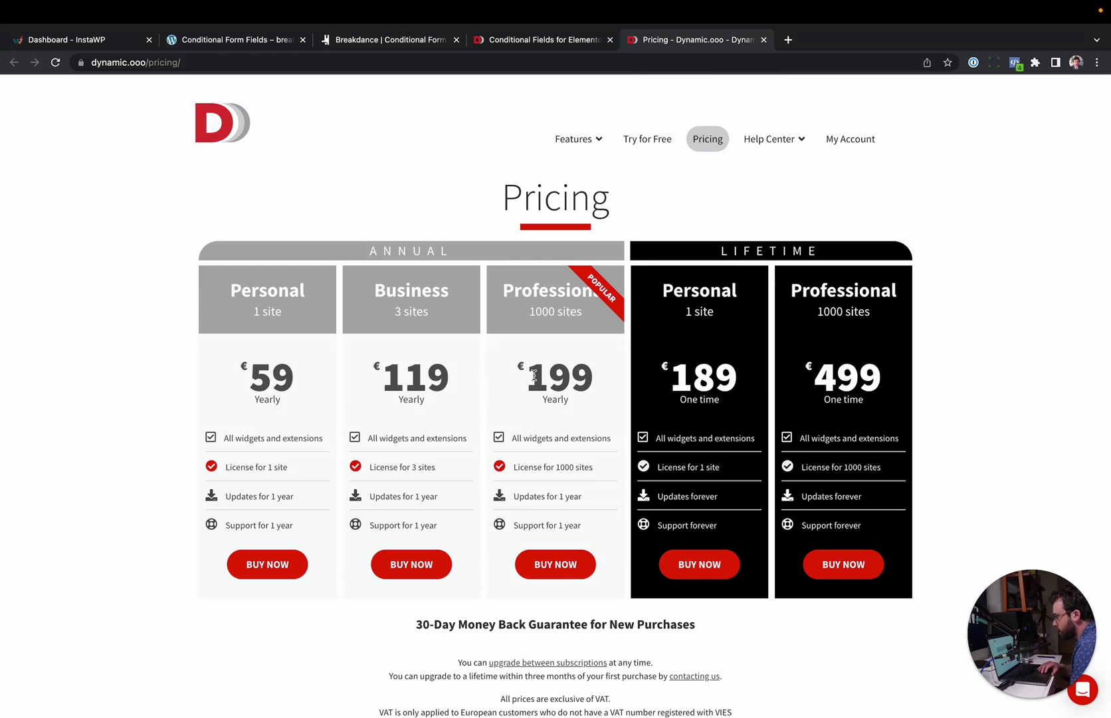
{"action": "left_click", "coordinate": [246, 40]}
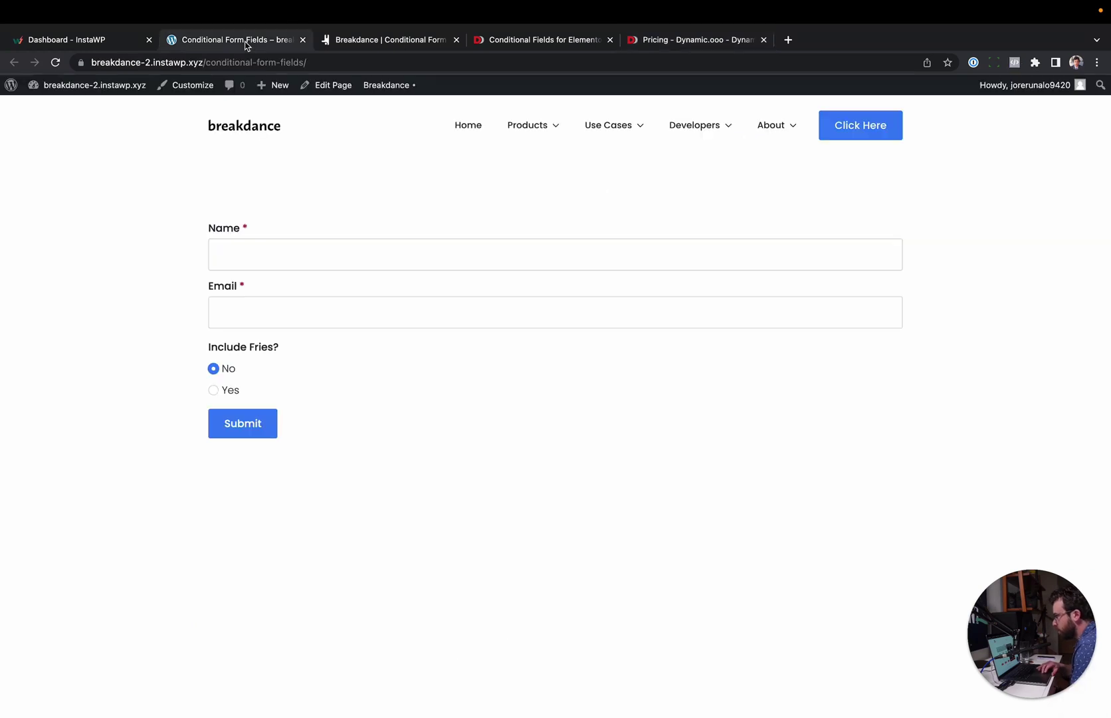
- Select Yes for Include Fries? on the live form so Fries Size appears
{"action": "left_click", "coordinate": [227, 392]}
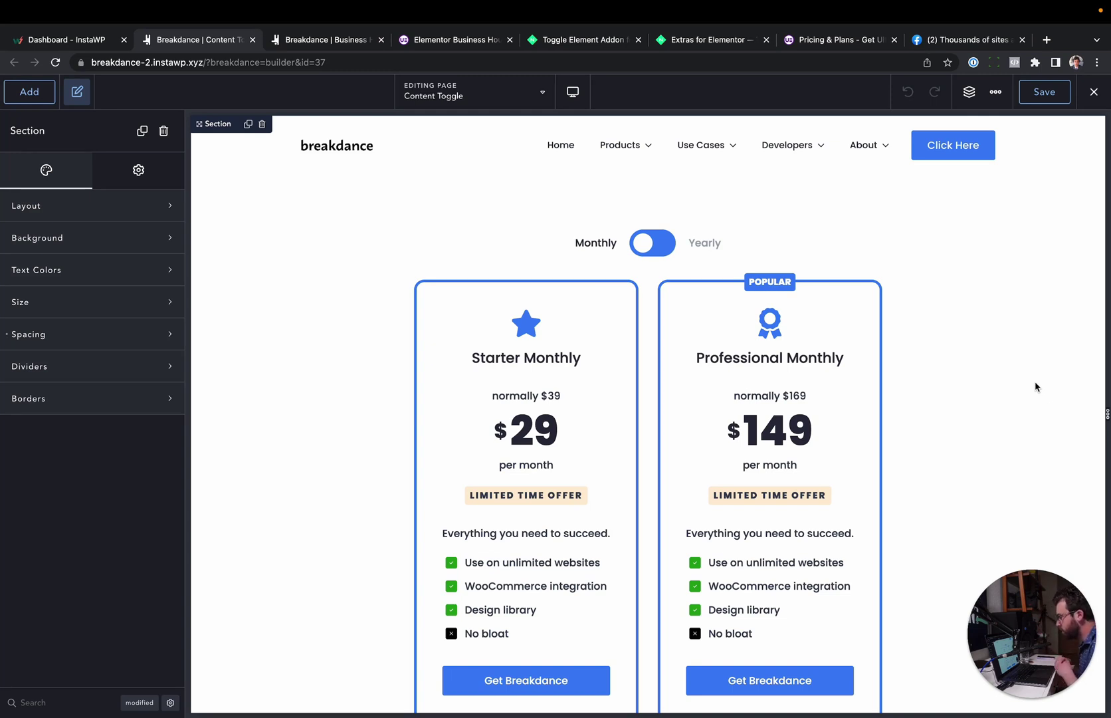
- Flip the Content Toggle between Monthly and Yearly, ending on Yearly ($199, $999), then view Namogo's Toggle page
{"action": "left_click", "coordinate": [665, 247]}
{"action": "left_click", "coordinate": [664, 249]}
{"action": "left_click", "coordinate": [664, 250]}
{"action": "left_click", "coordinate": [662, 249]}
{"action": "left_click", "coordinate": [655, 249]}
{"action": "left_click", "coordinate": [969, 91]}
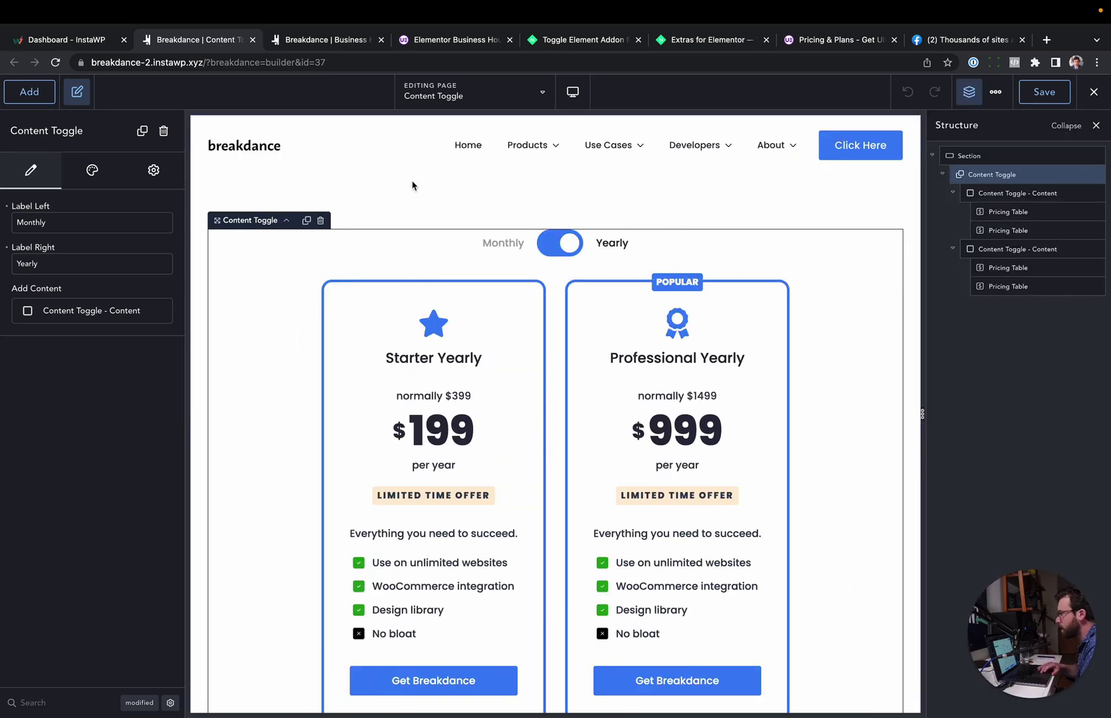
{"action": "left_click", "coordinate": [558, 40]}
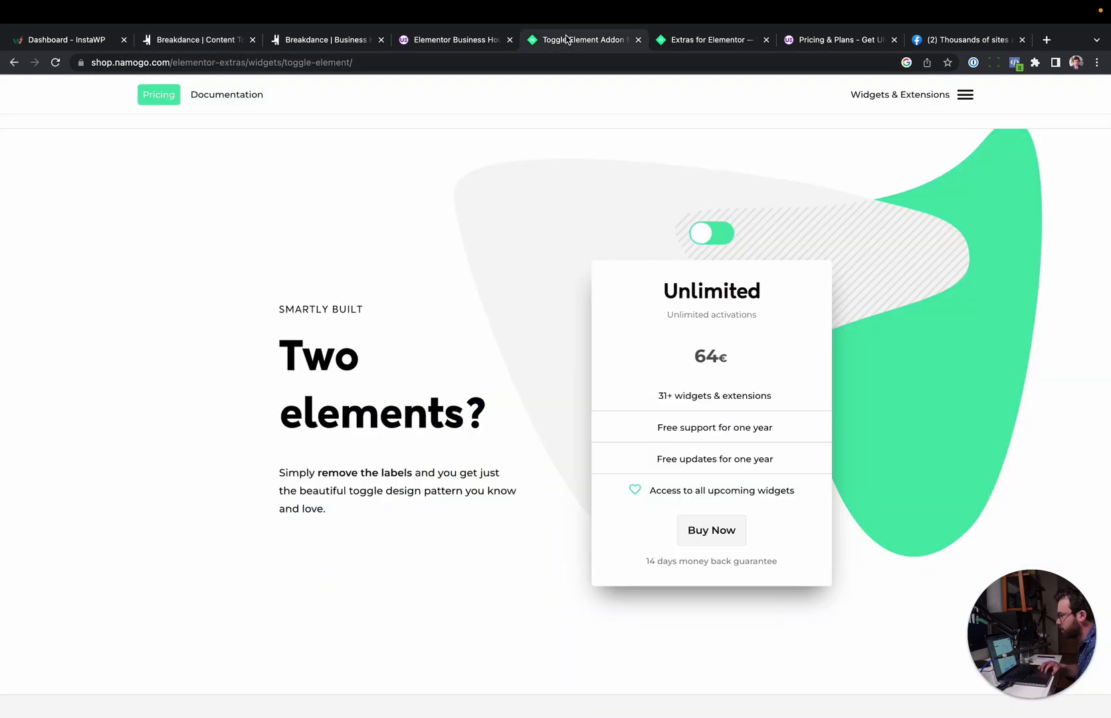
- Toggle Namogo's demo Lifetime/Unlimited, compare pricing pages, then view both Business Hours pages
{"action": "left_click", "coordinate": [724, 240]}
{"action": "left_click", "coordinate": [725, 239]}
{"action": "left_click", "coordinate": [708, 54]}
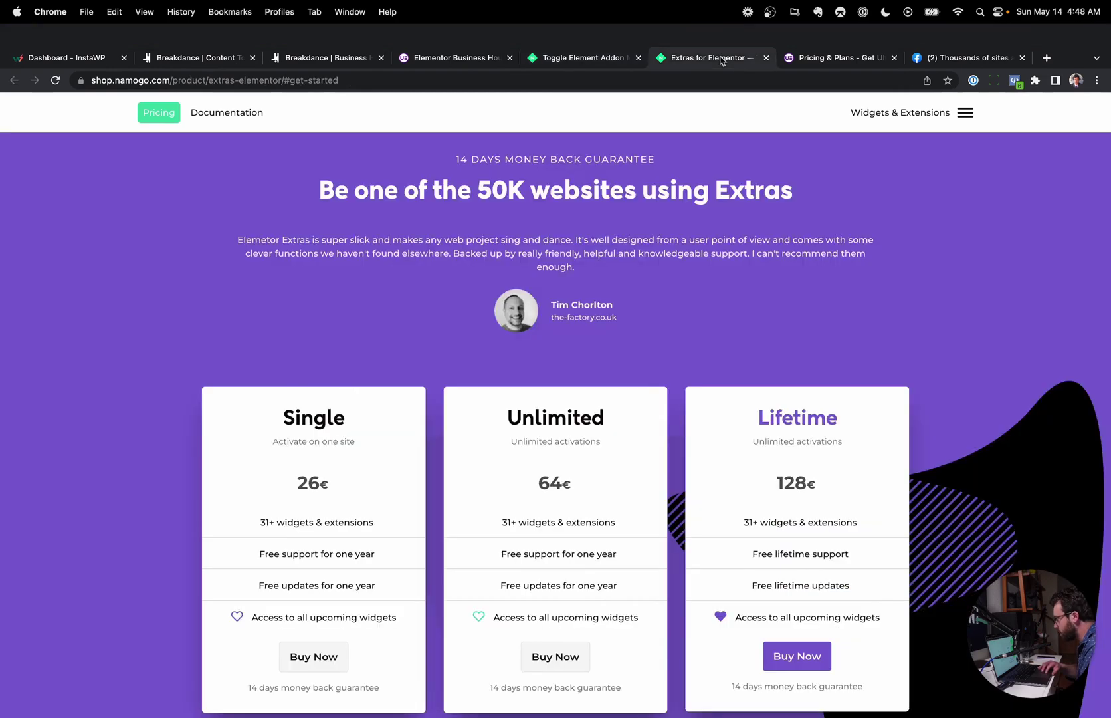
{"action": "key", "text": "ctrl+Tab"}
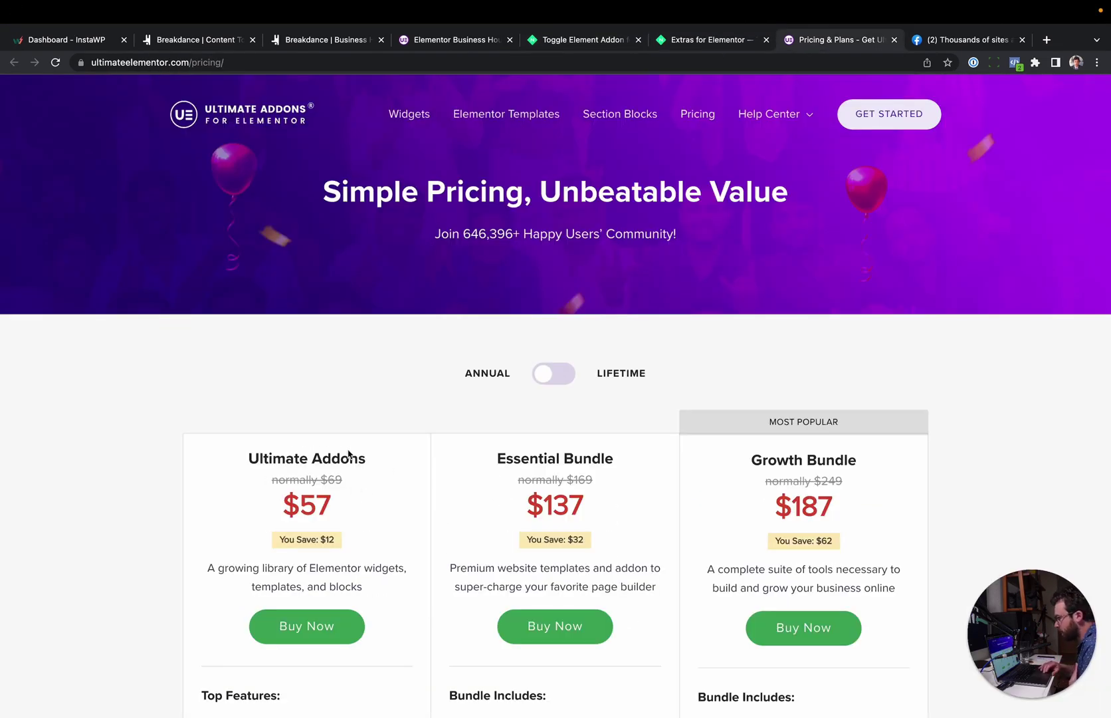
{"action": "left_click", "coordinate": [328, 47]}
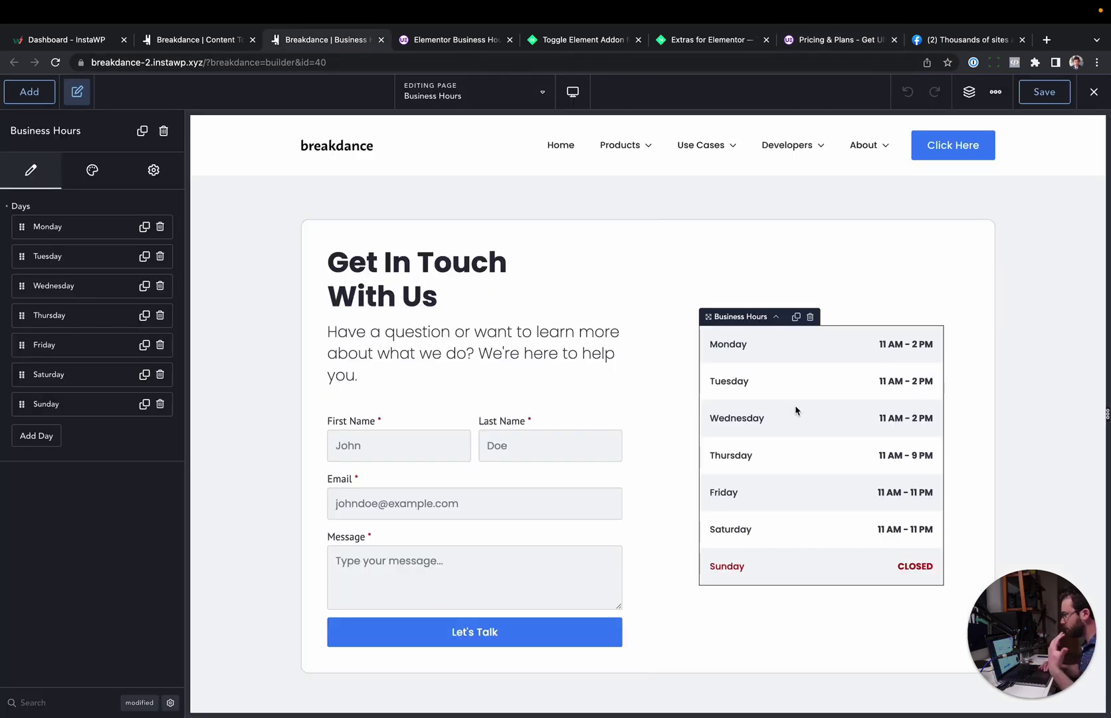
{"action": "key", "text": "ctrl+Tab"}
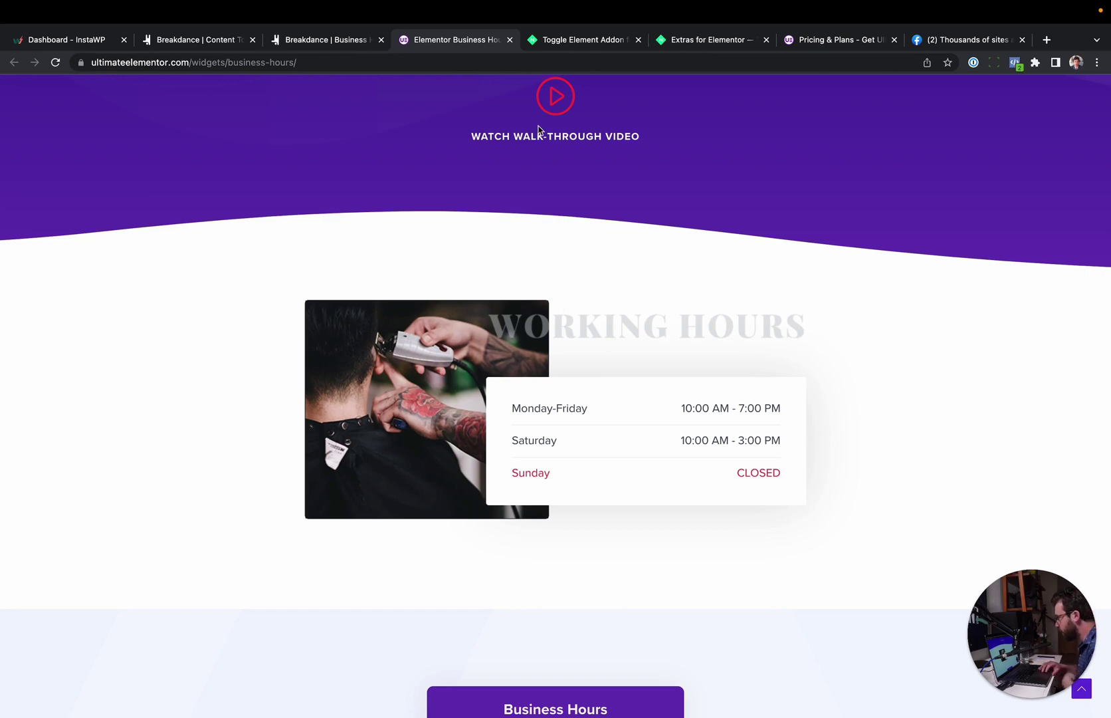
- Scroll the Breakdance Facebook post to the comment praising the switch from Elementor
{"action": "left_click", "coordinate": [941, 42]}
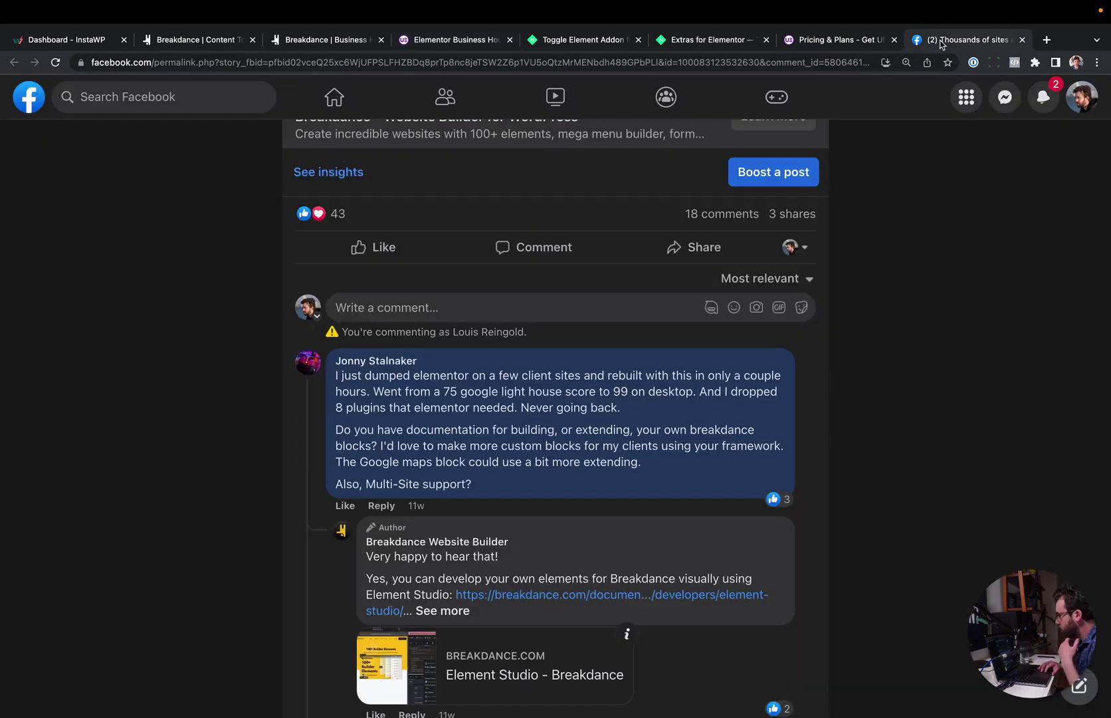
{"action": "scroll", "coordinate": [376, 380], "scroll_direction": "up", "scroll_amount": 5}
{"action": "scroll", "coordinate": [261, 276], "scroll_direction": "down", "scroll_amount": 2}
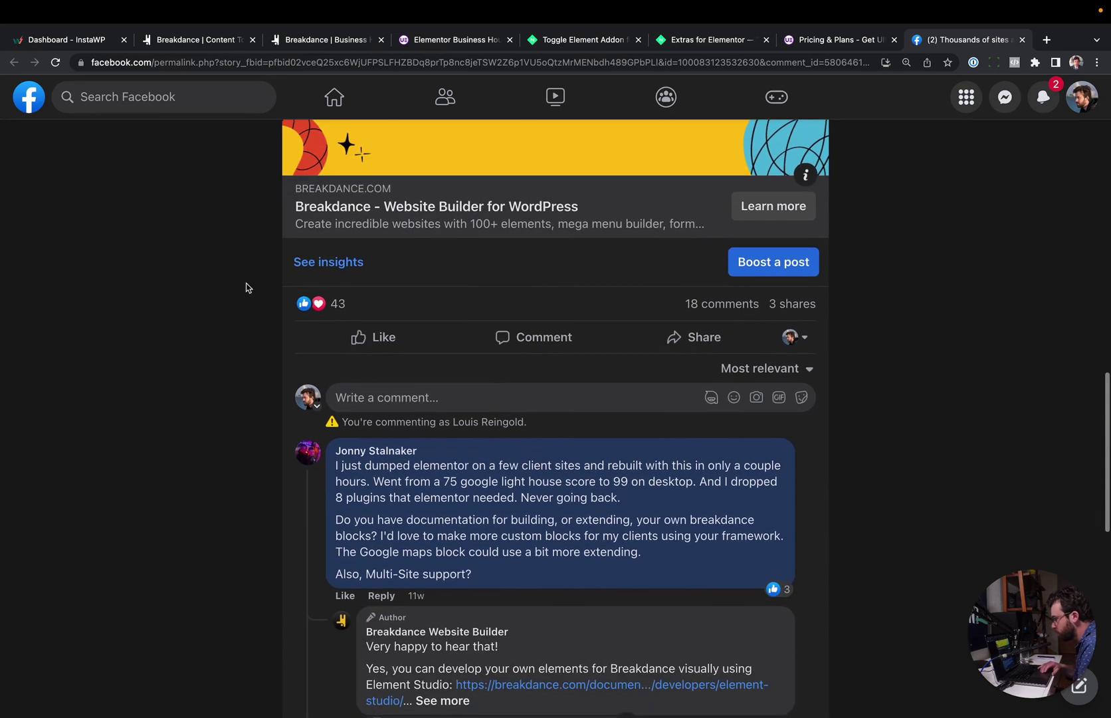